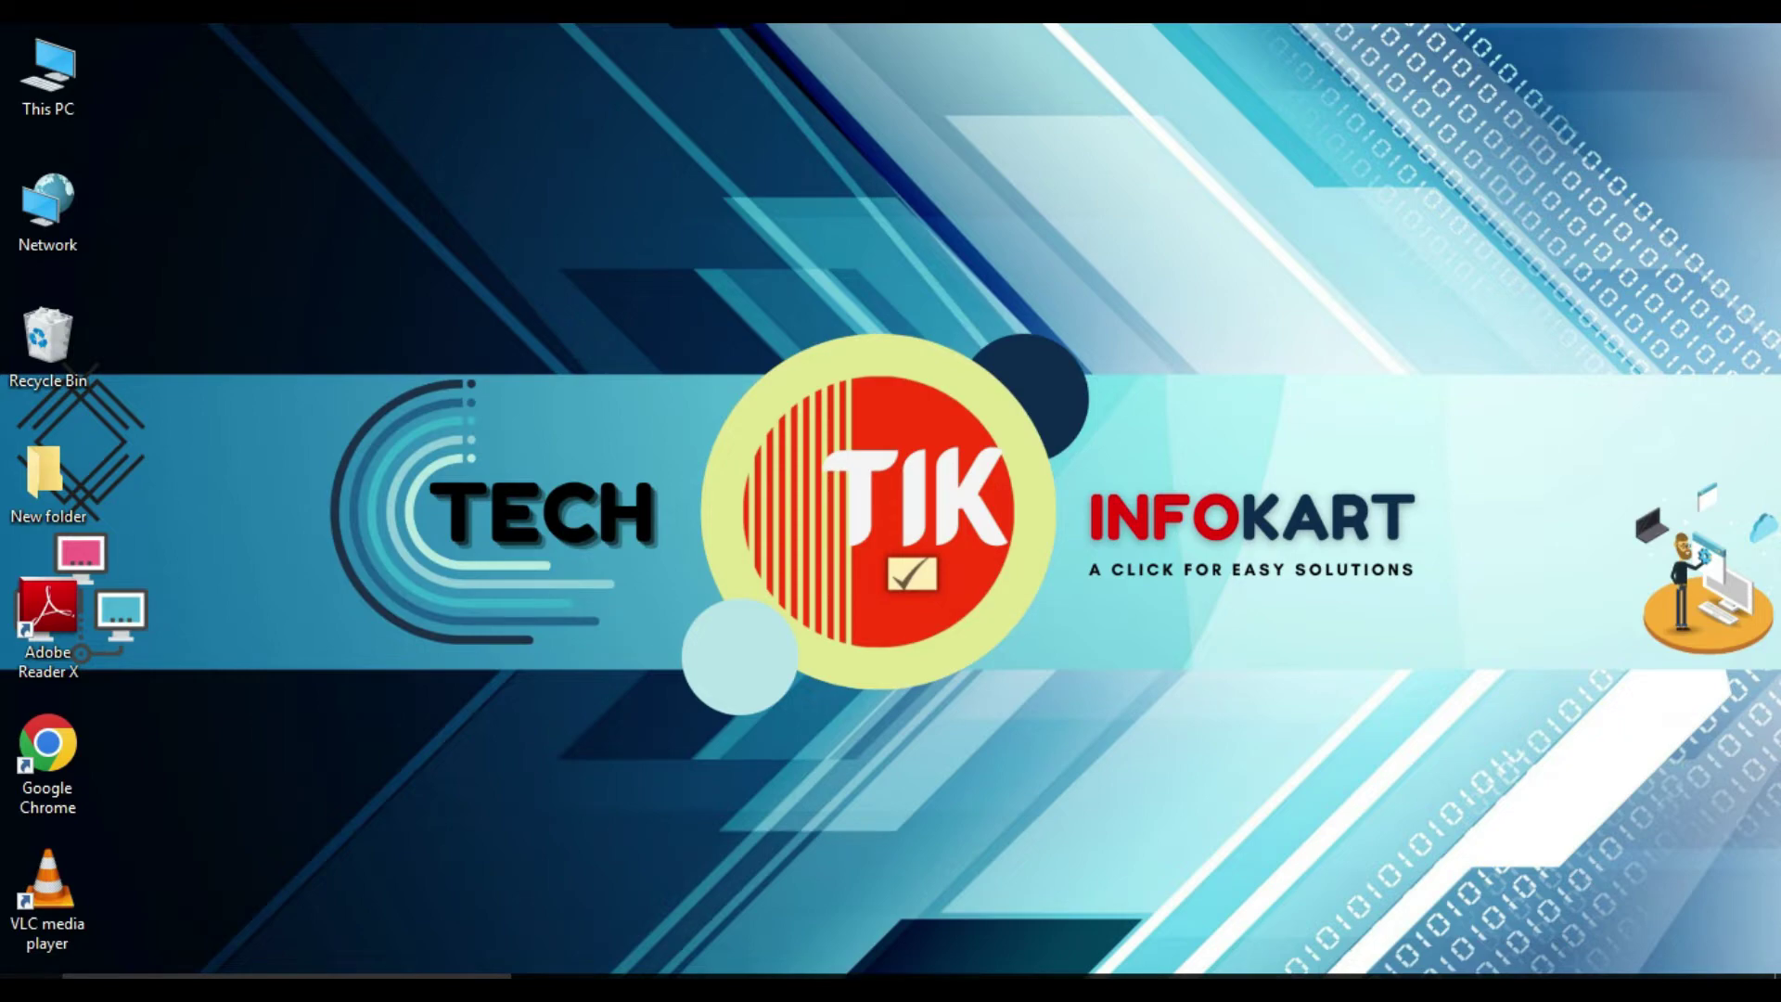
- Open Control Panel from the Start menu, view Hardware and Sound, then close it
key("super")
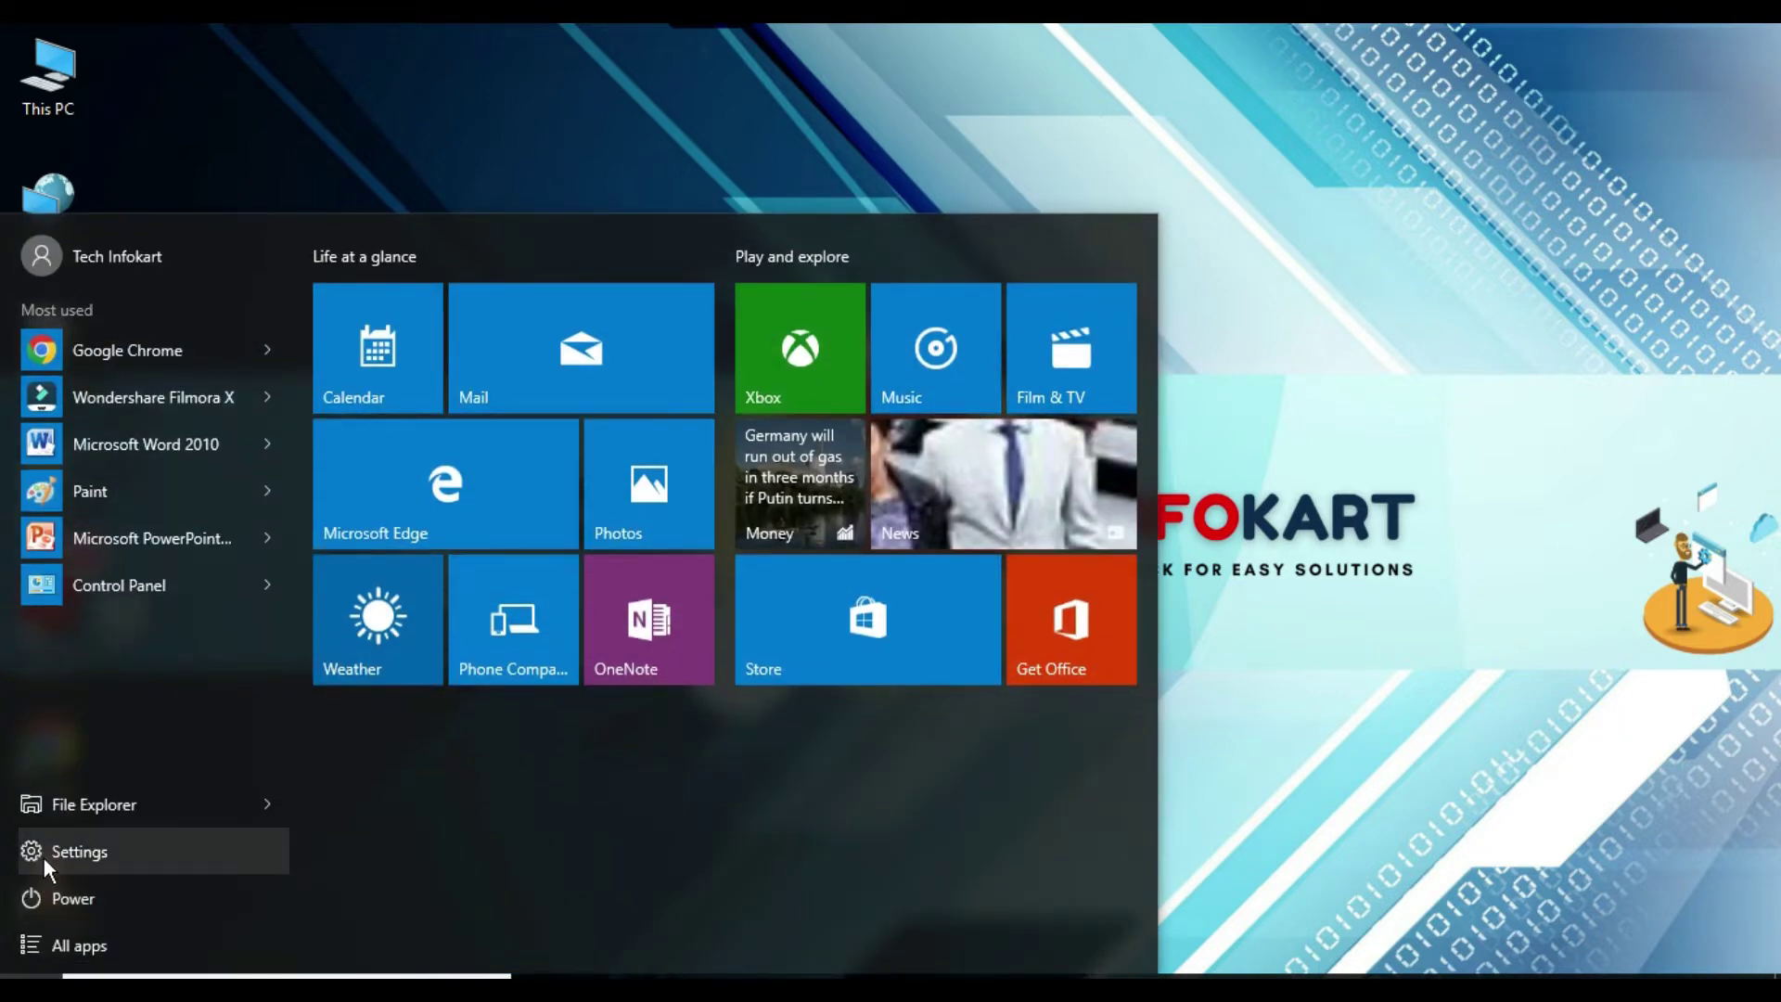
left_click(132, 587)
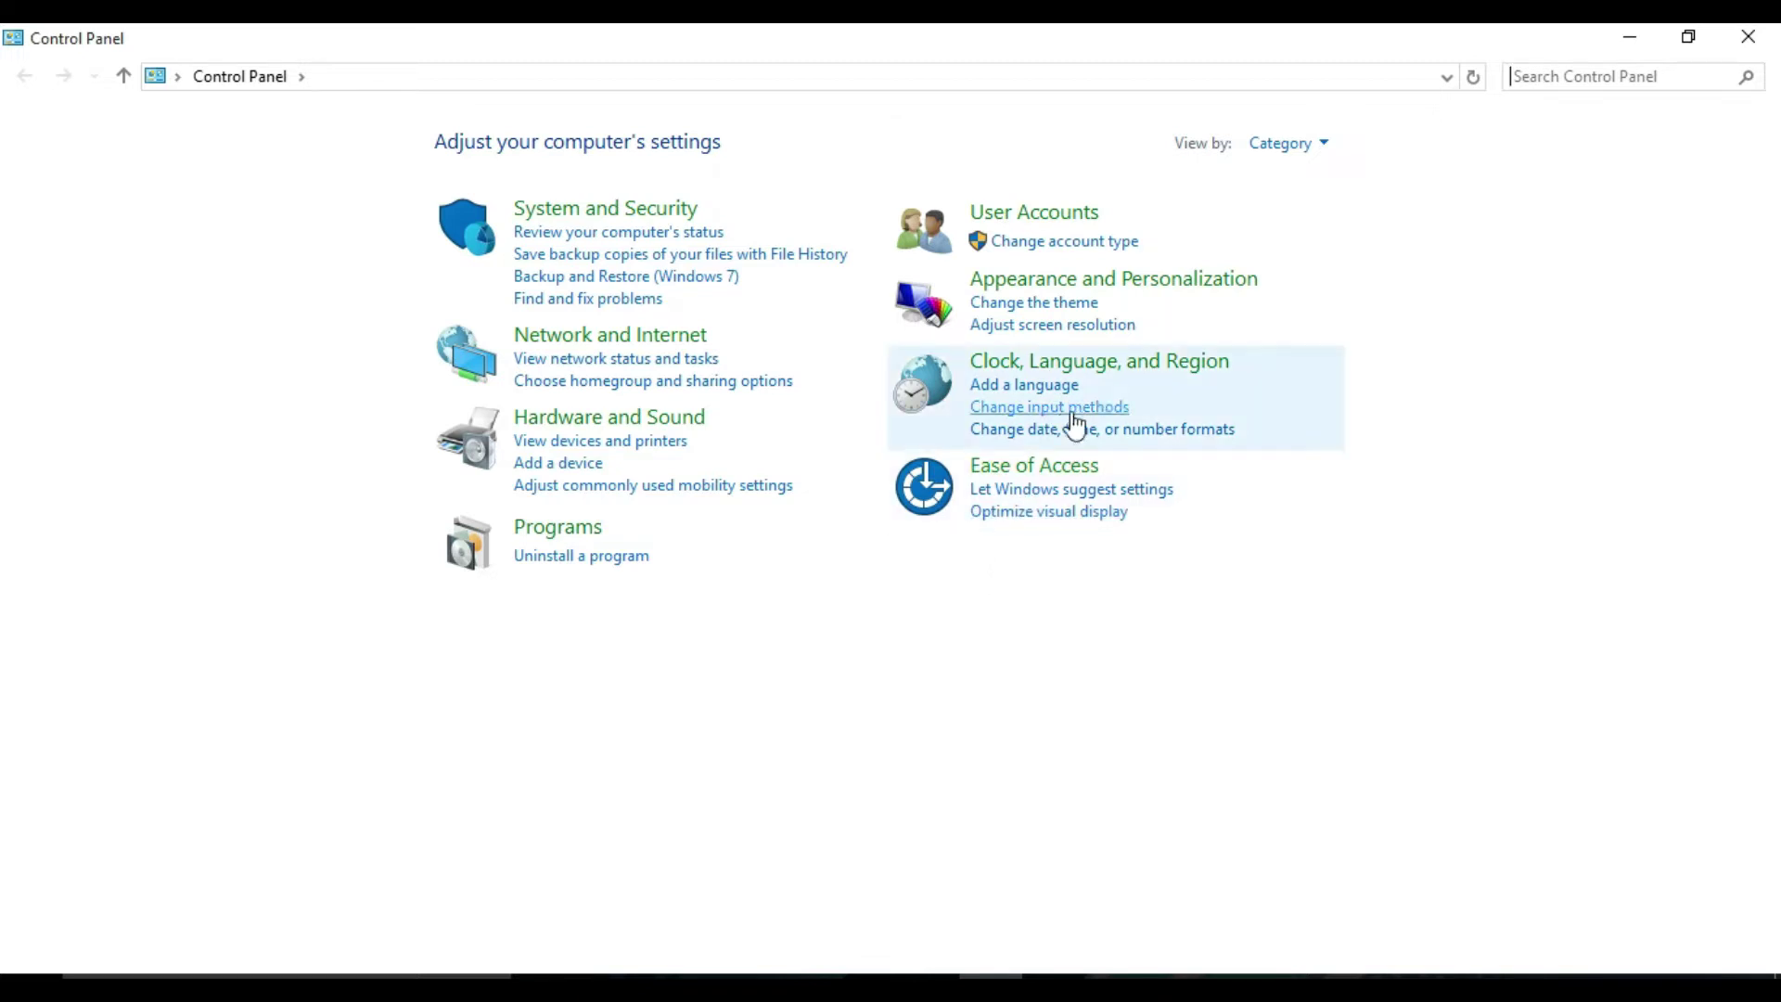
left_click(603, 417)
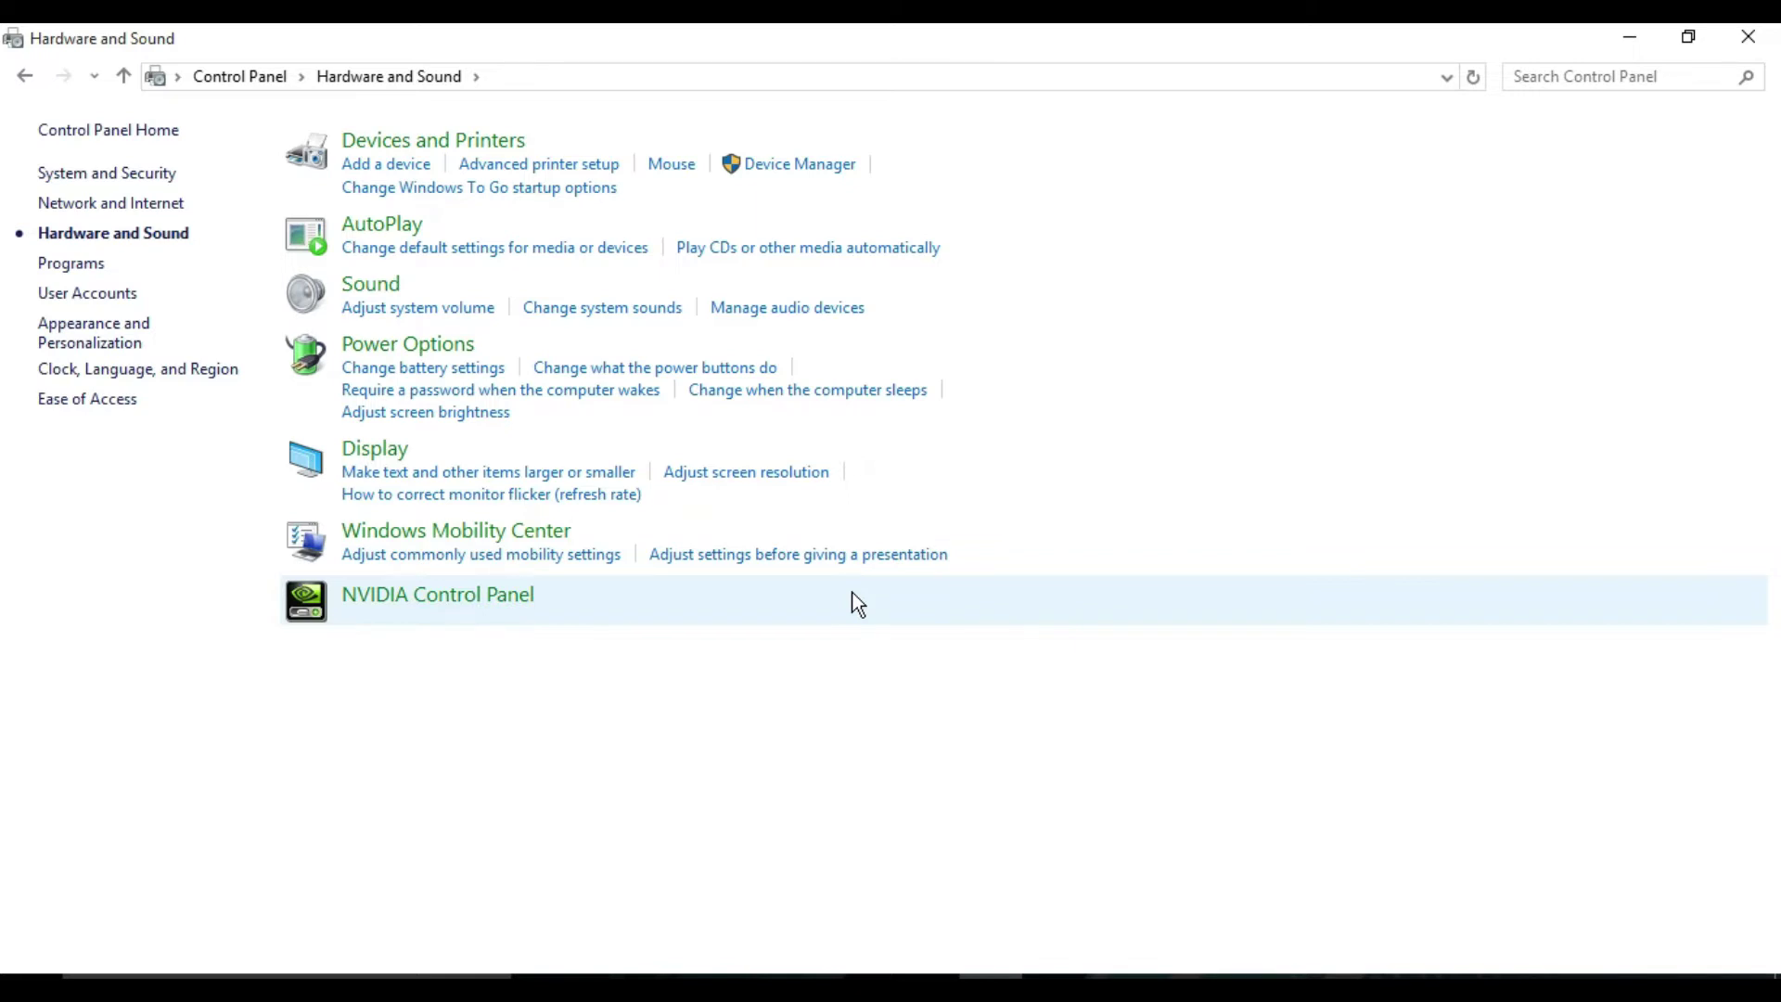
left_click(1748, 39)
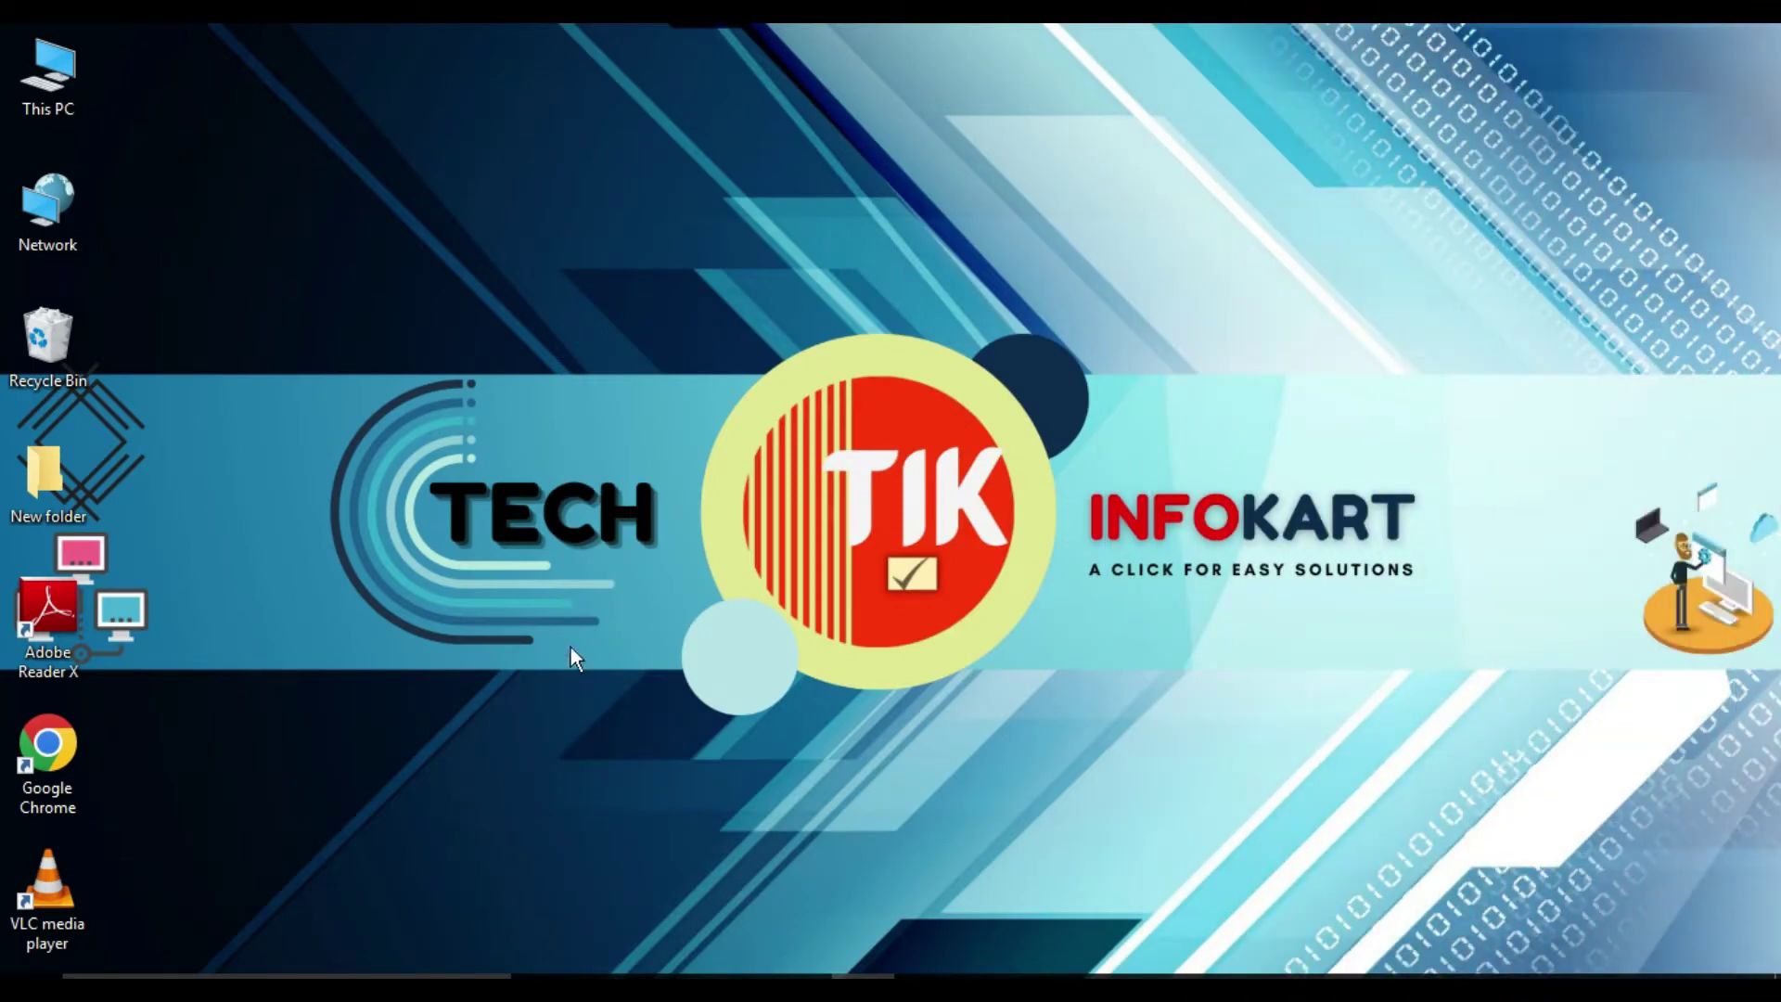
- Search Windows for 'gpedit.msc'
key("super+s")
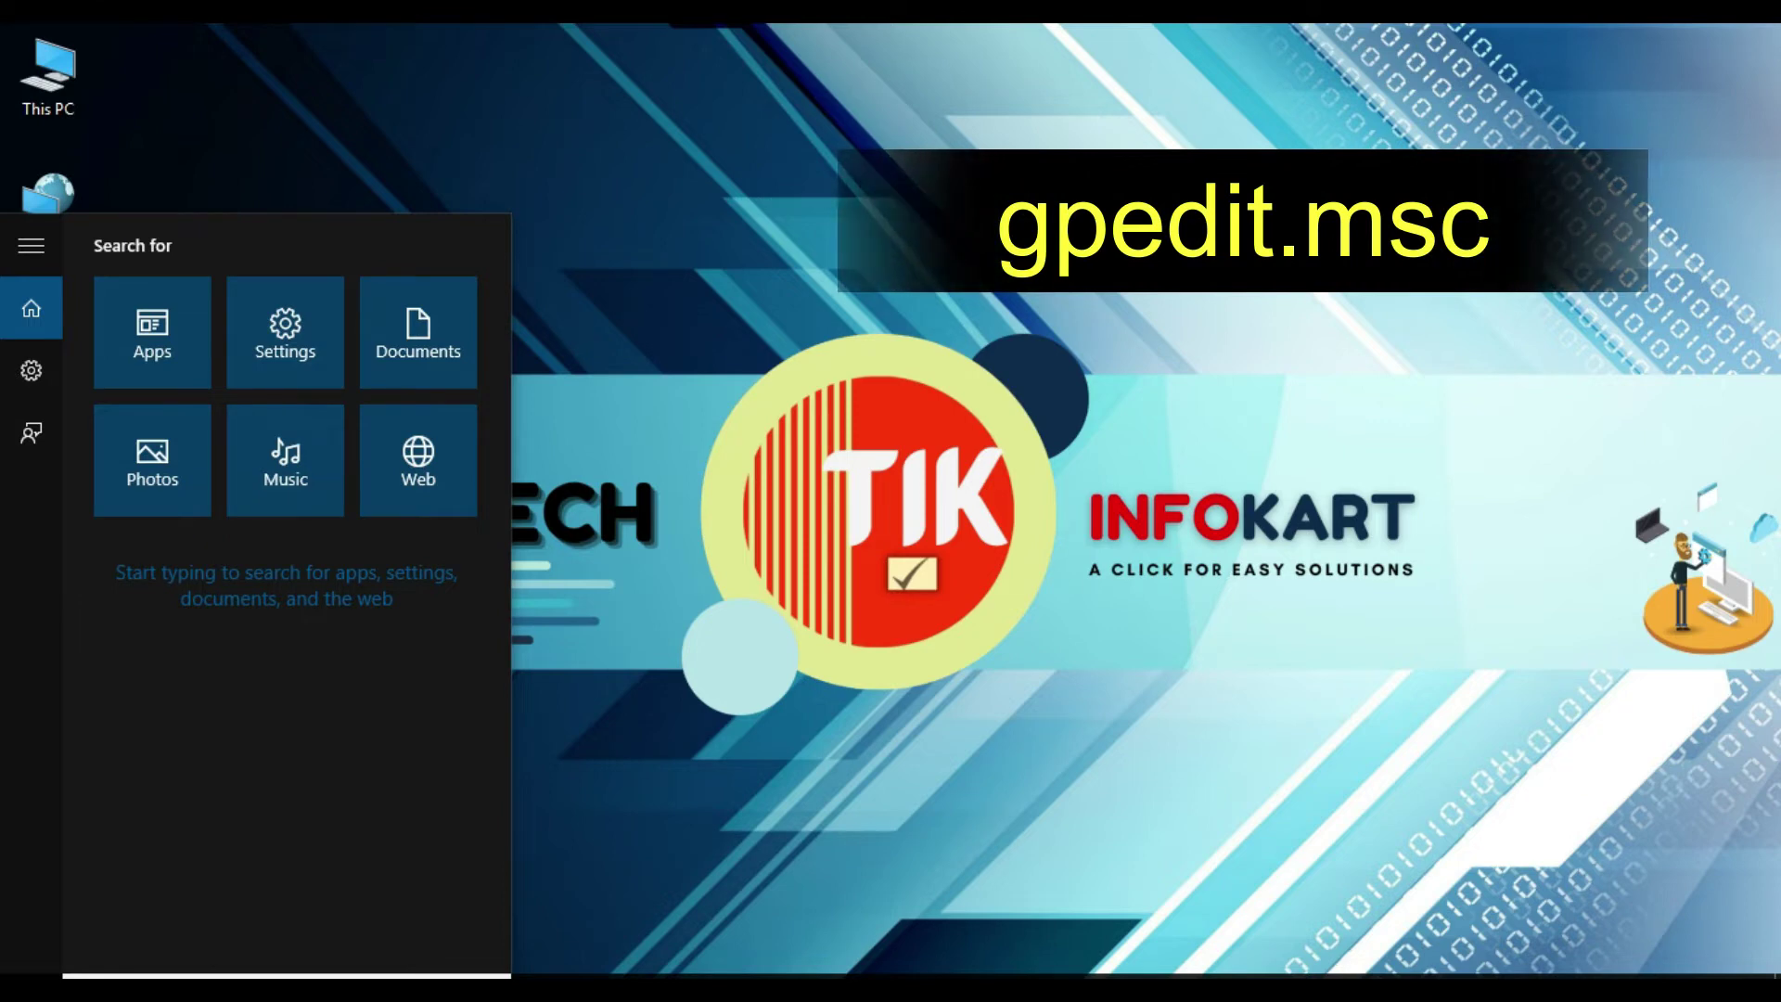
type("gped")
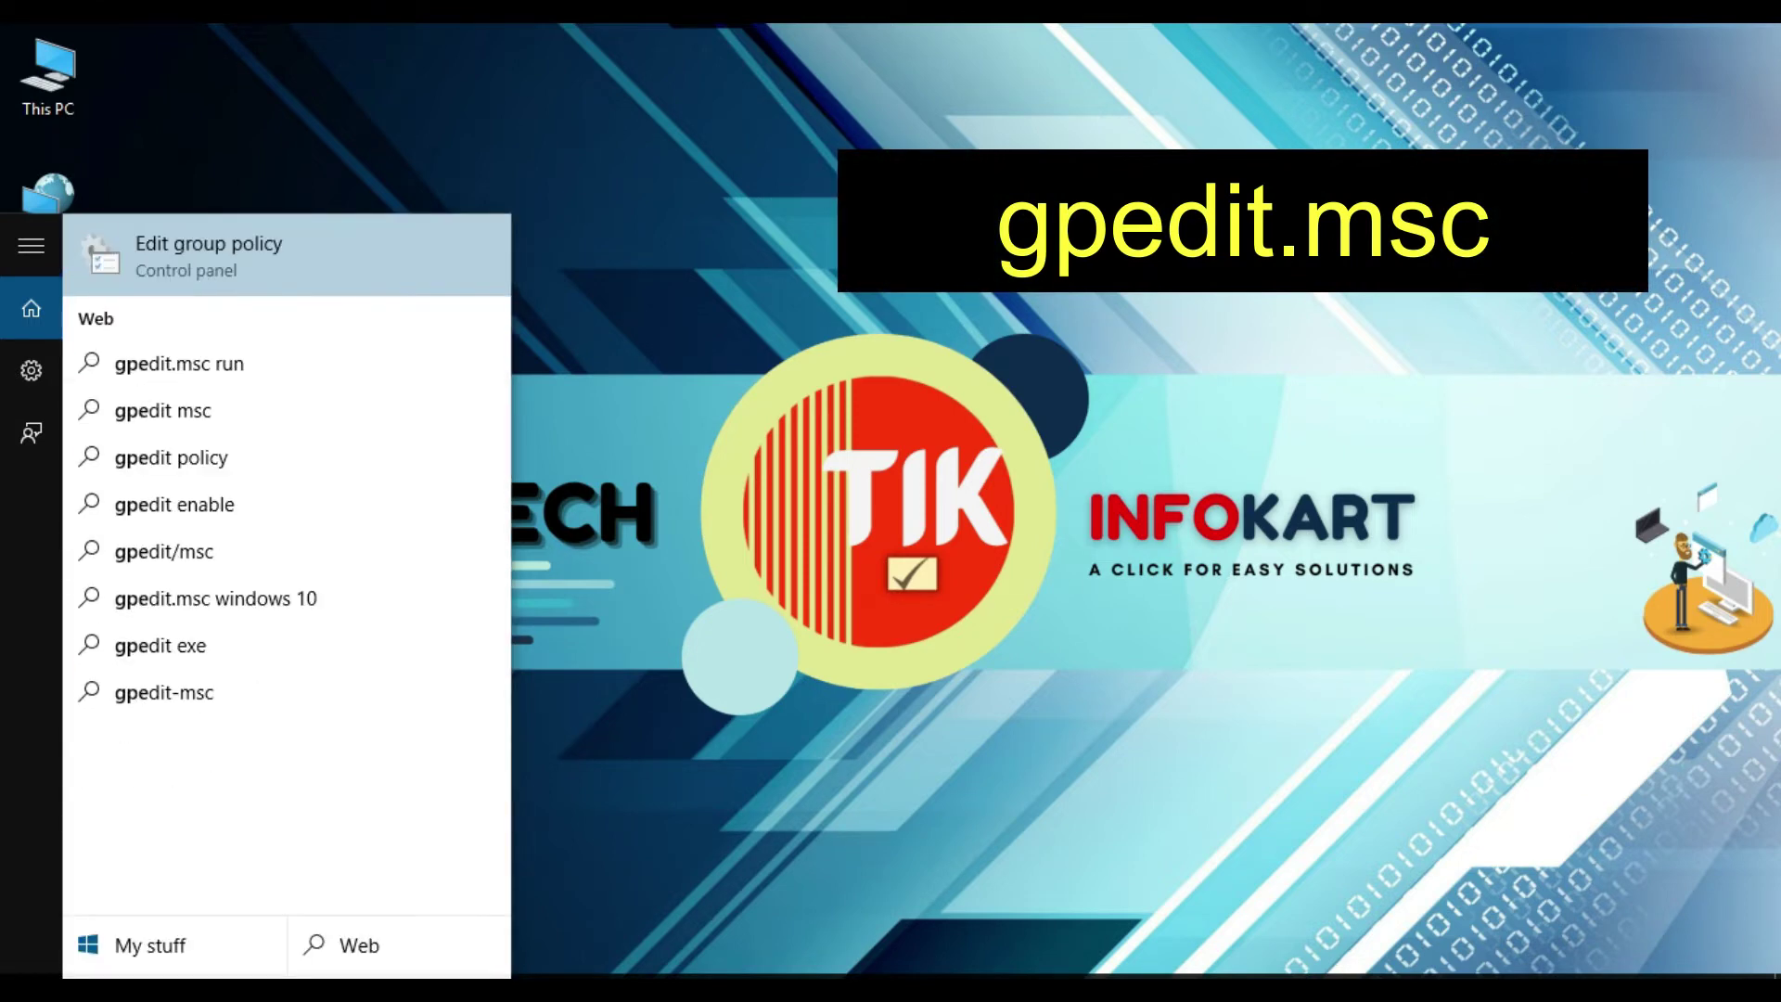
type("it.m")
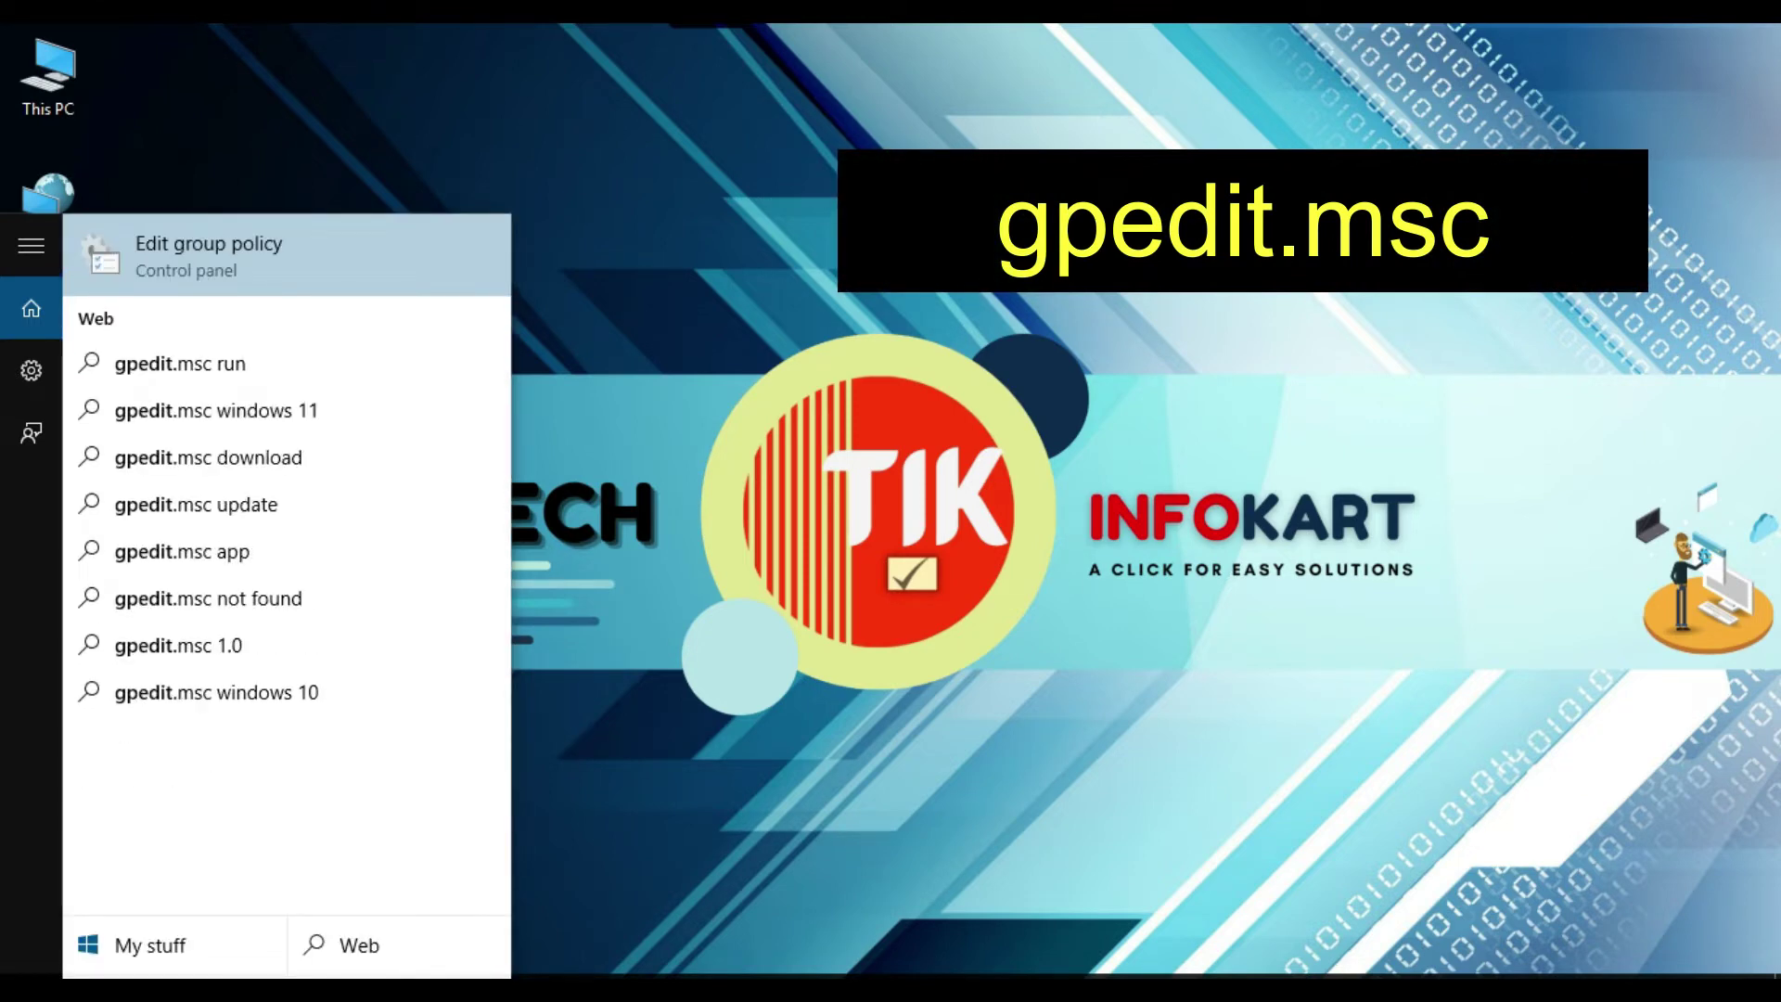
type("sc")
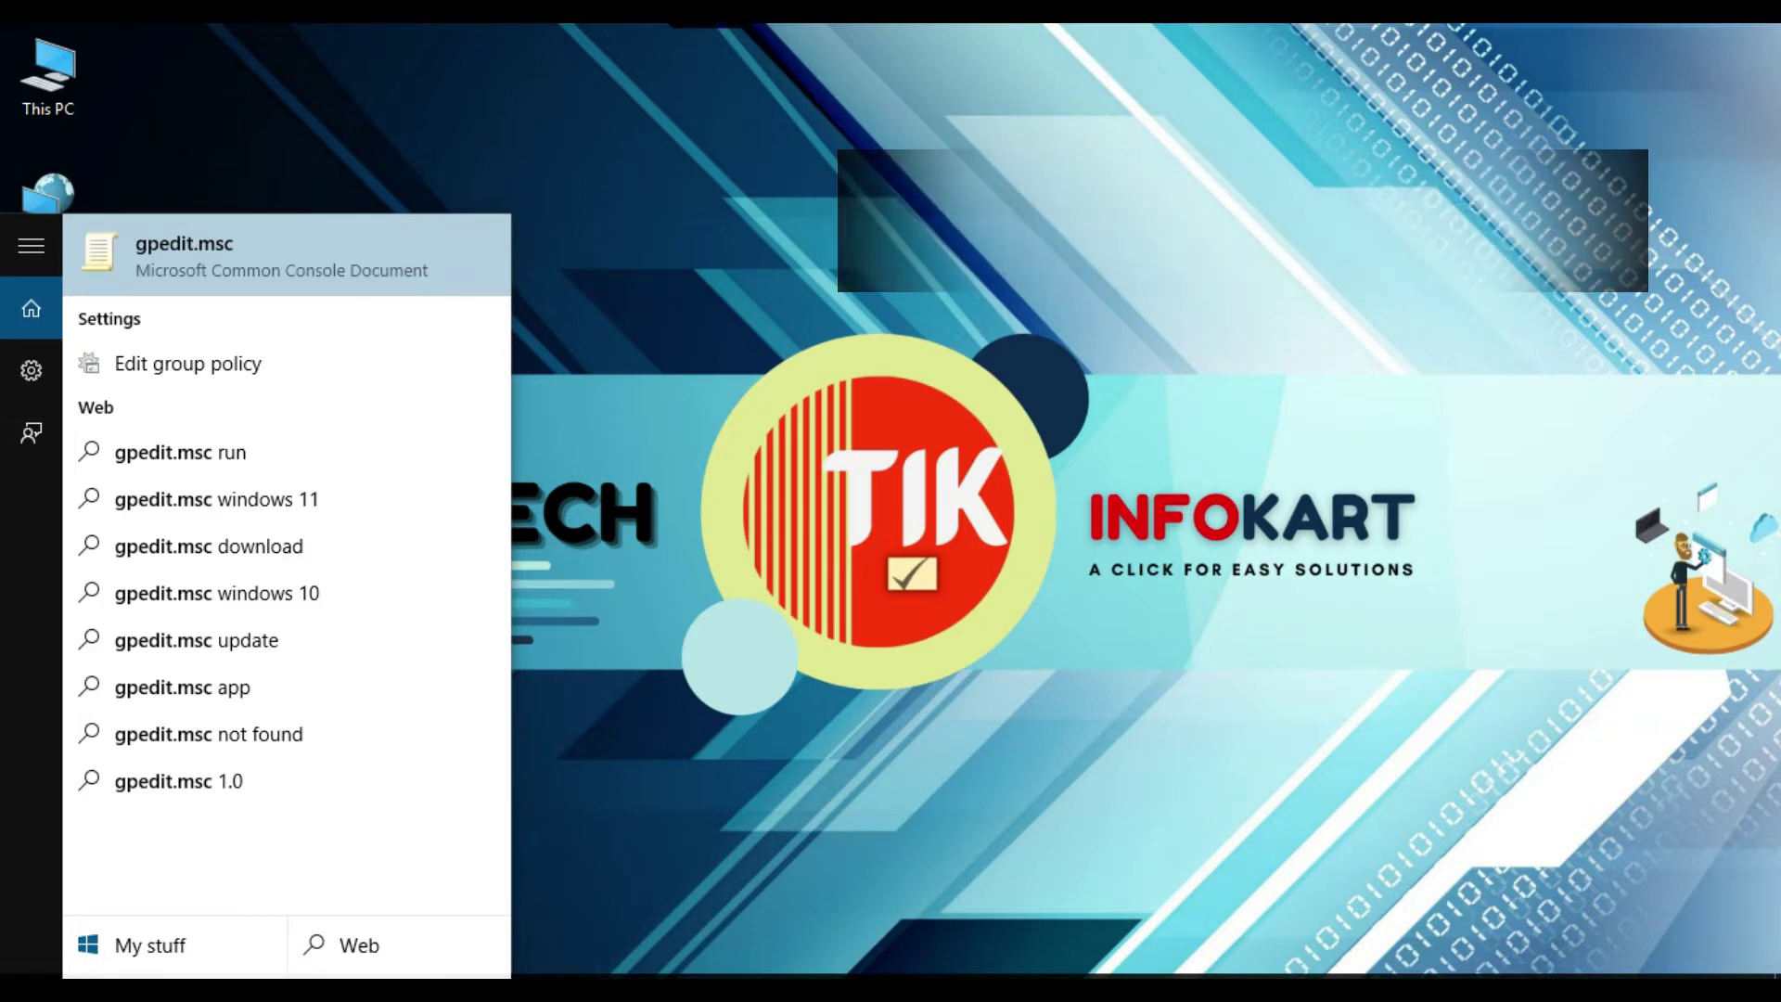
- Launch gpedit.msc and show User Configuration > Administrative Templates > Control Panel policies
left_click(254, 249)
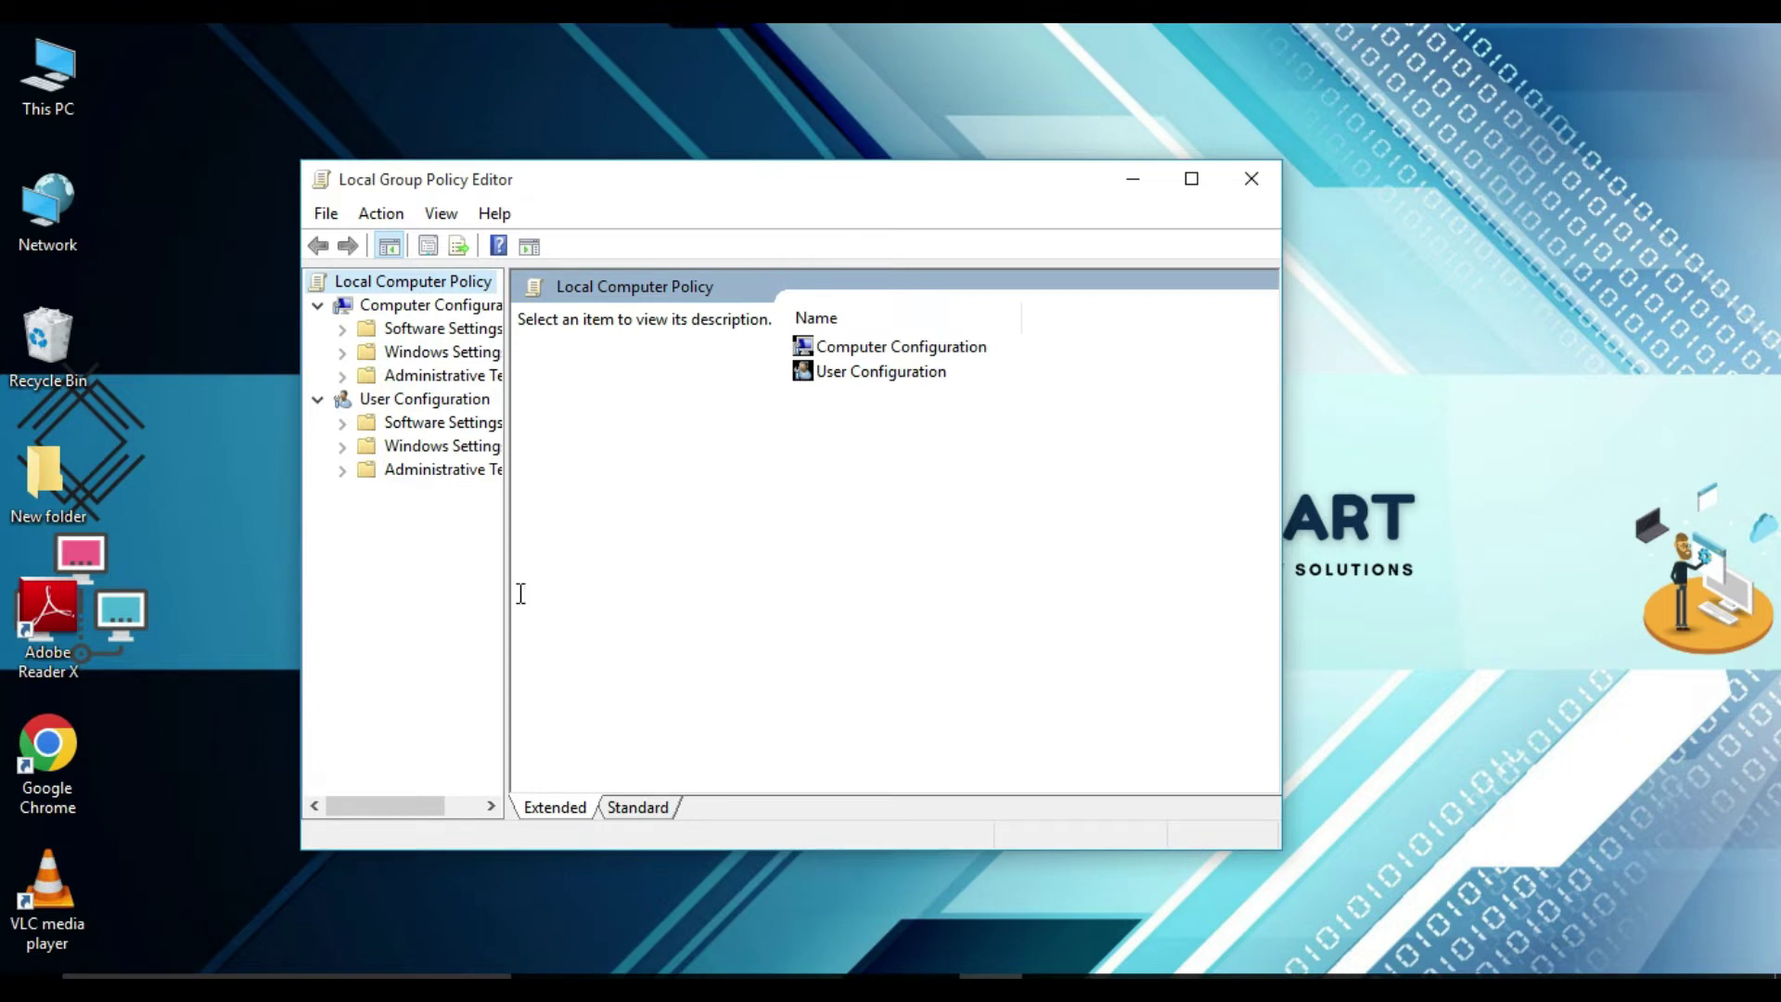
left_click_drag(525, 553, 582, 554)
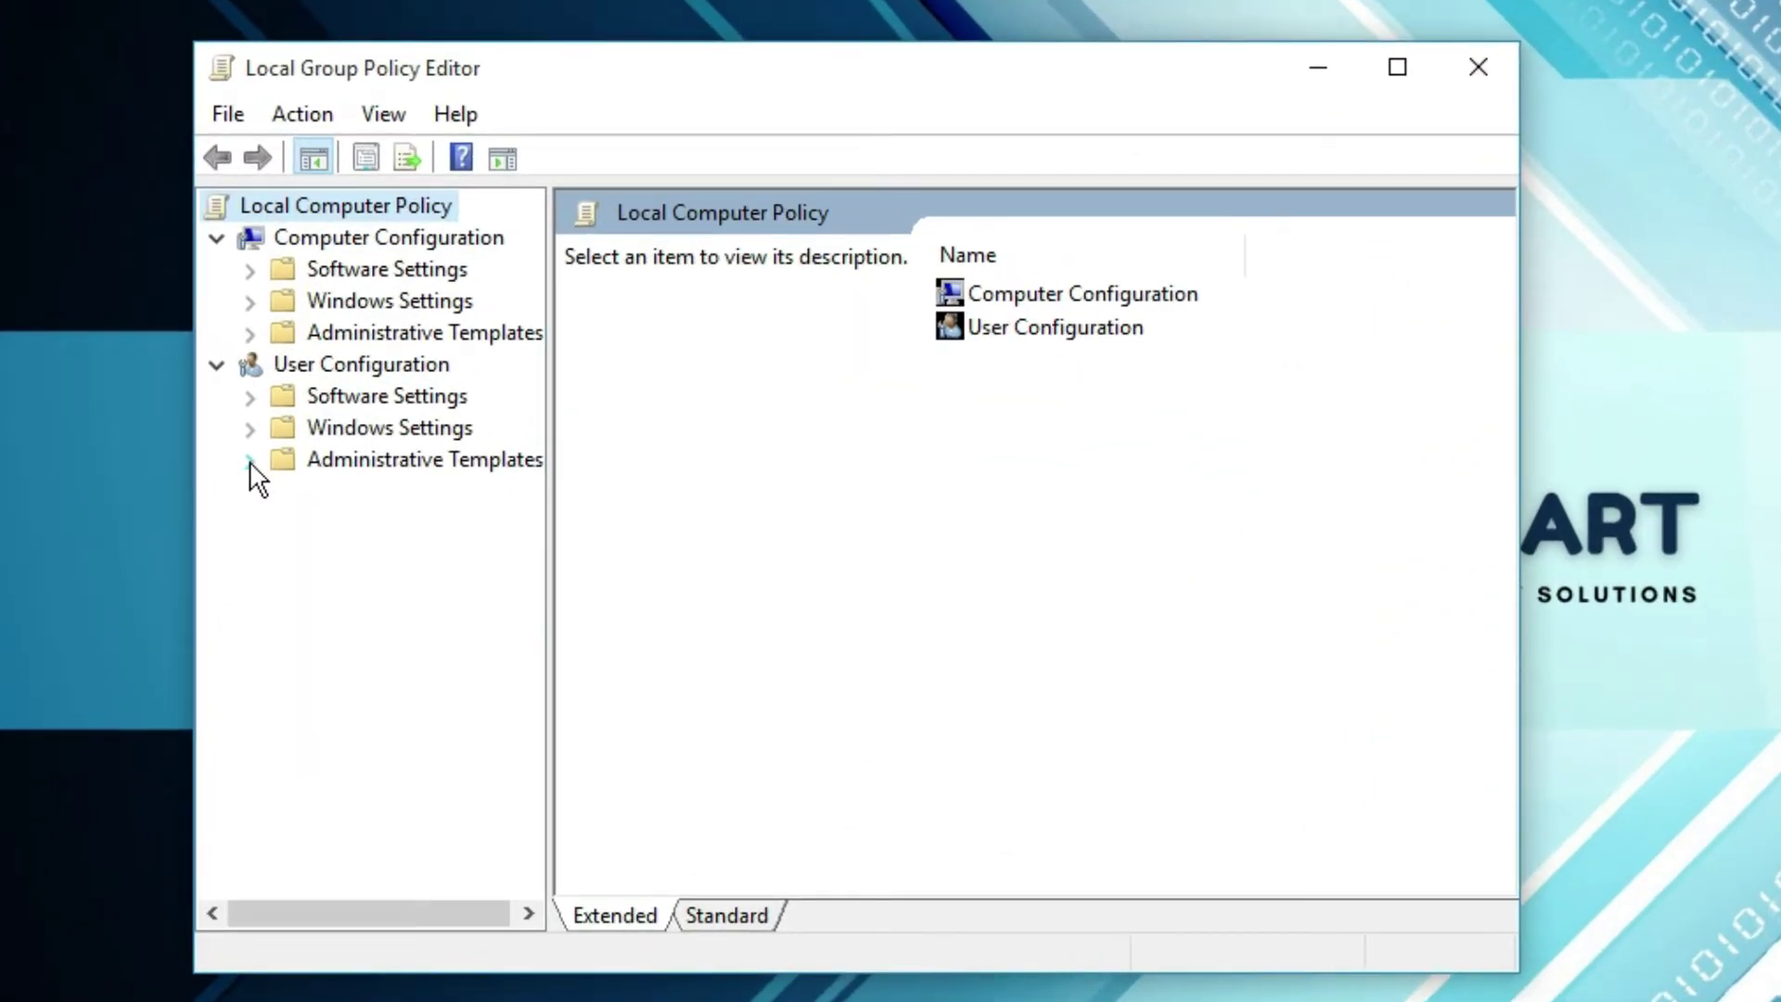
left_click(342, 470)
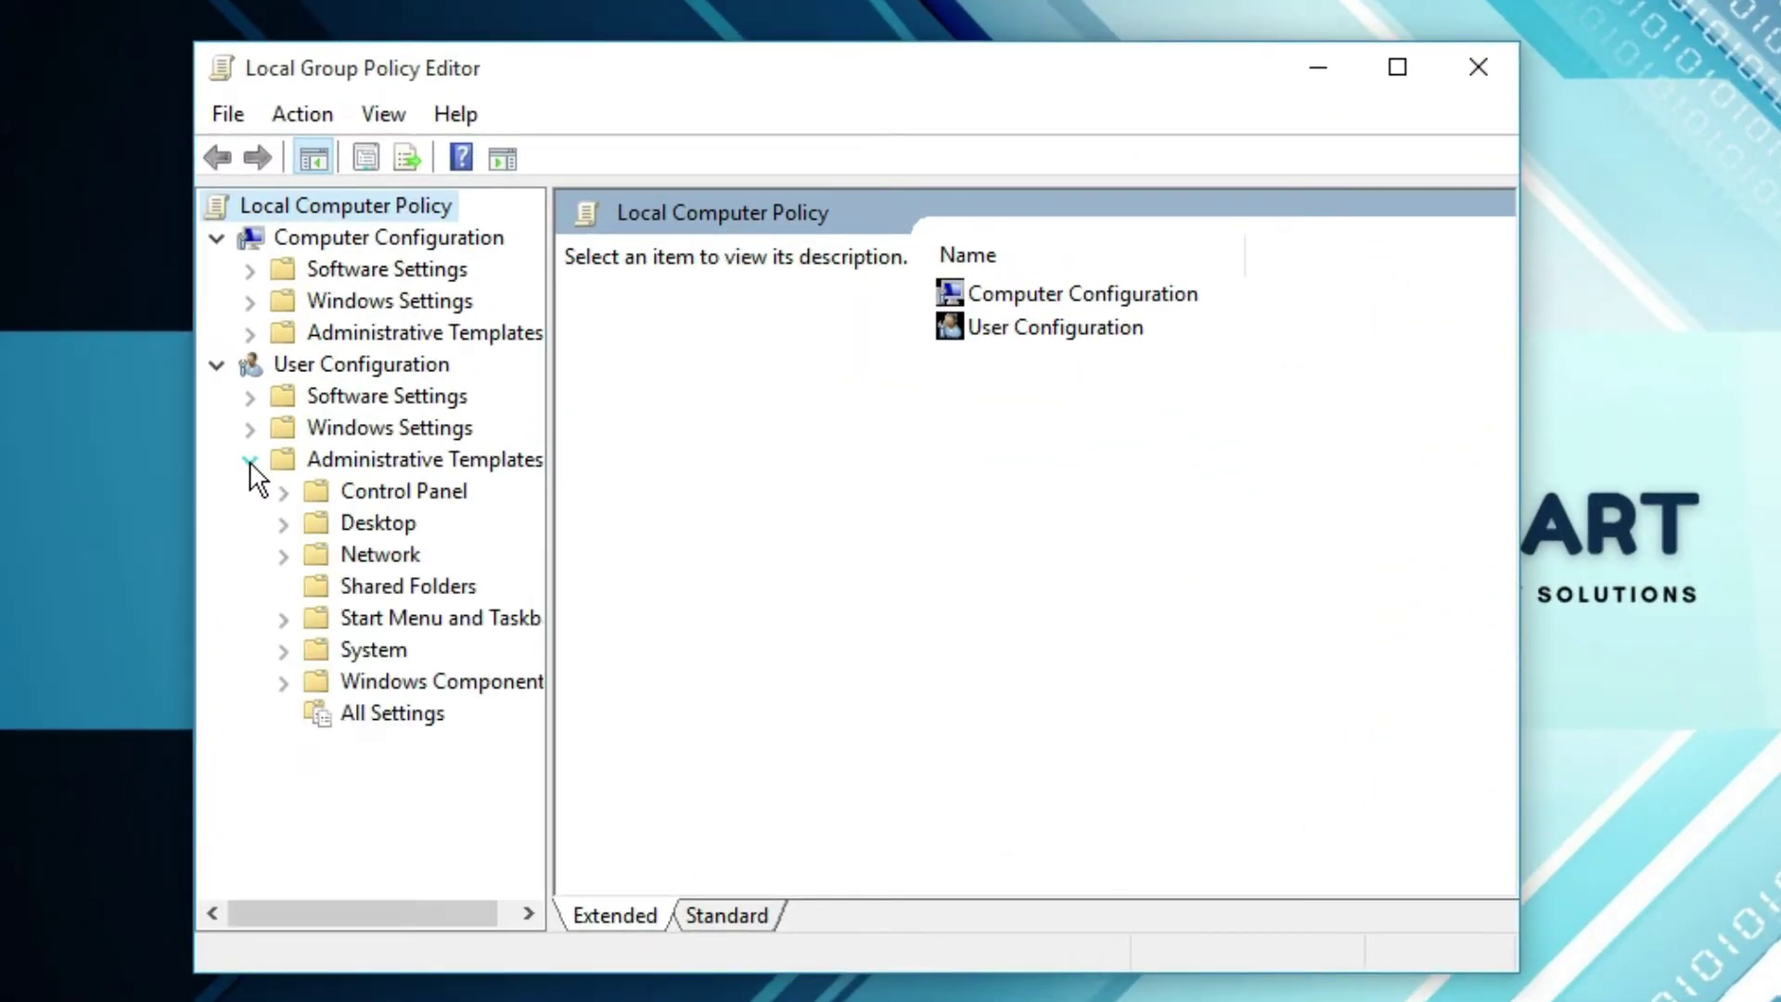
left_click(422, 493)
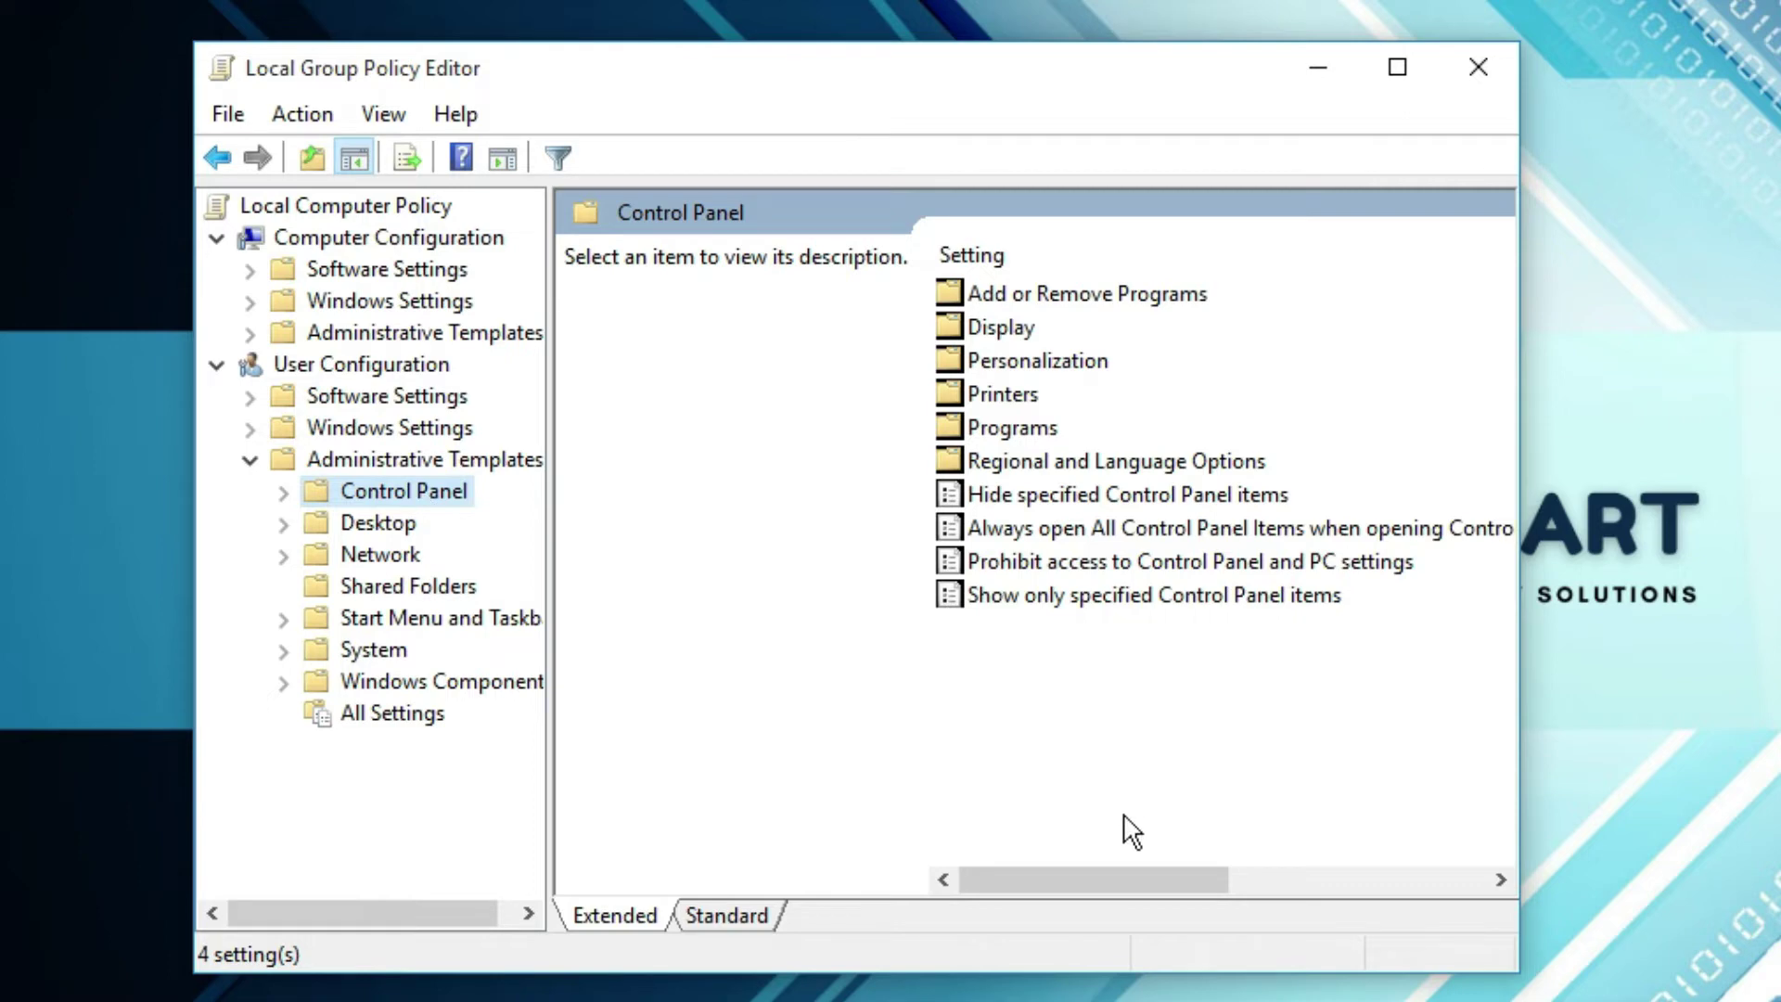
left_click_drag(1103, 878, 1053, 705)
- Set 'Prohibit access to Control Panel and PC settings' to Enabled, then minimize the editor
left_click(1191, 562)
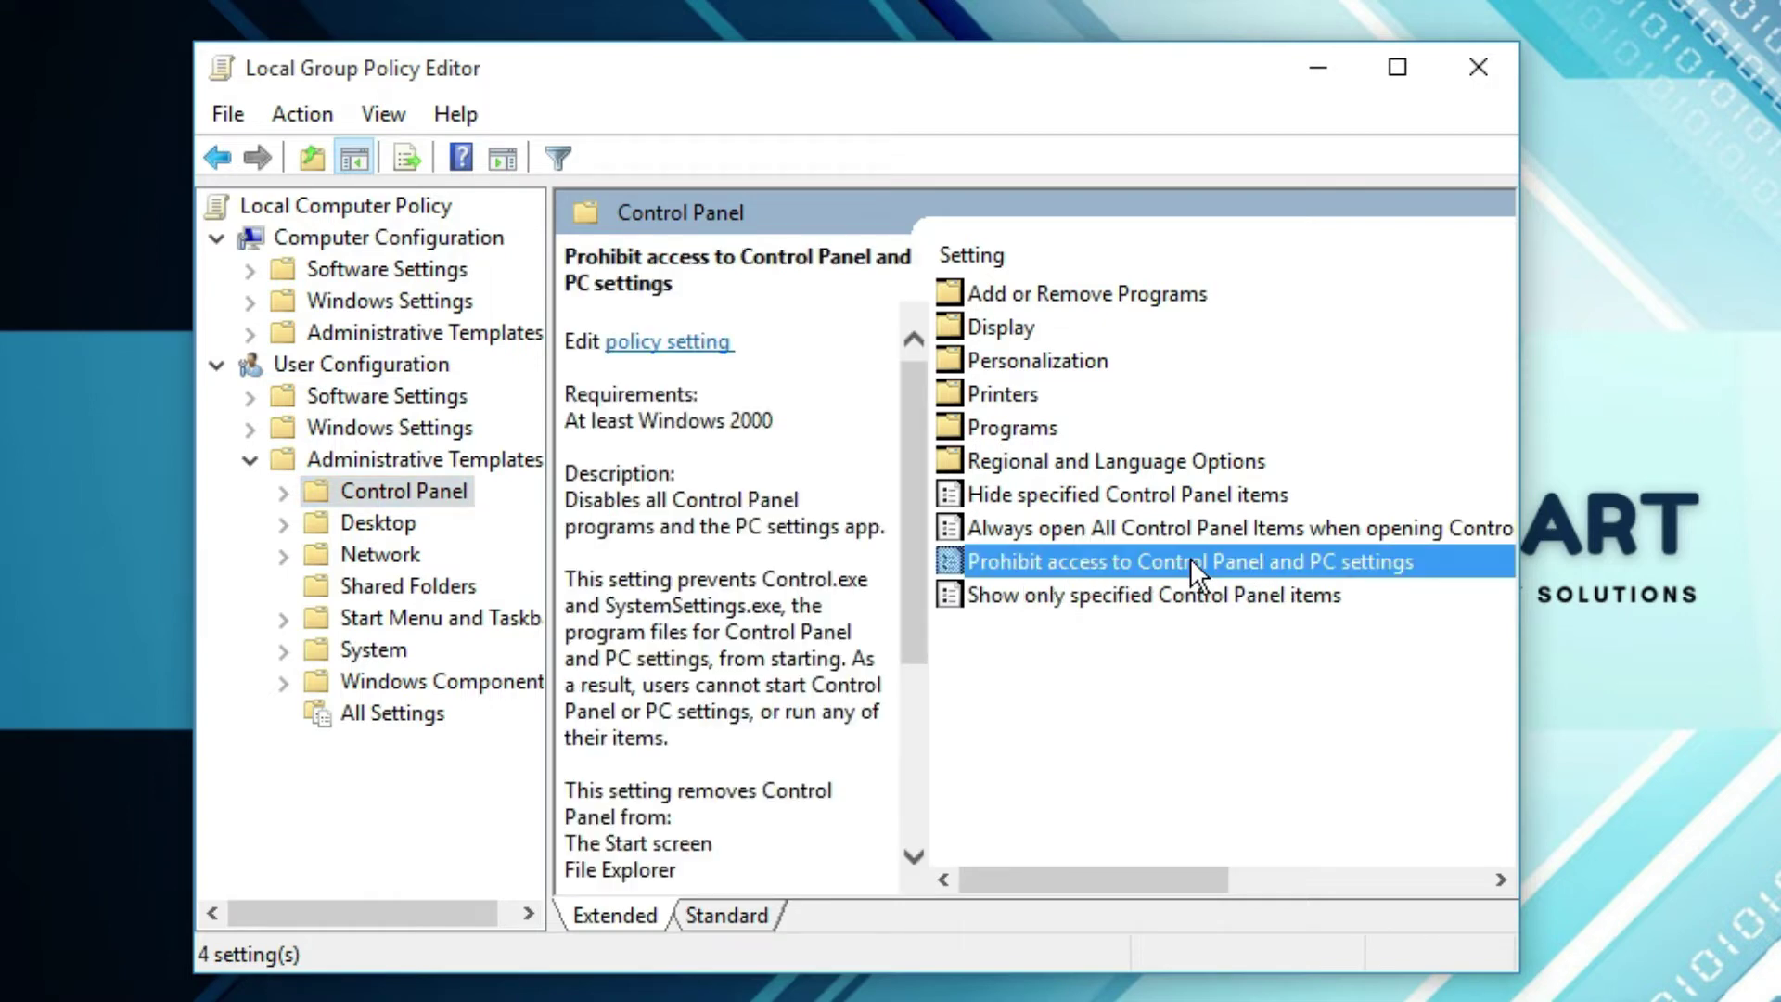
double_click(1184, 558)
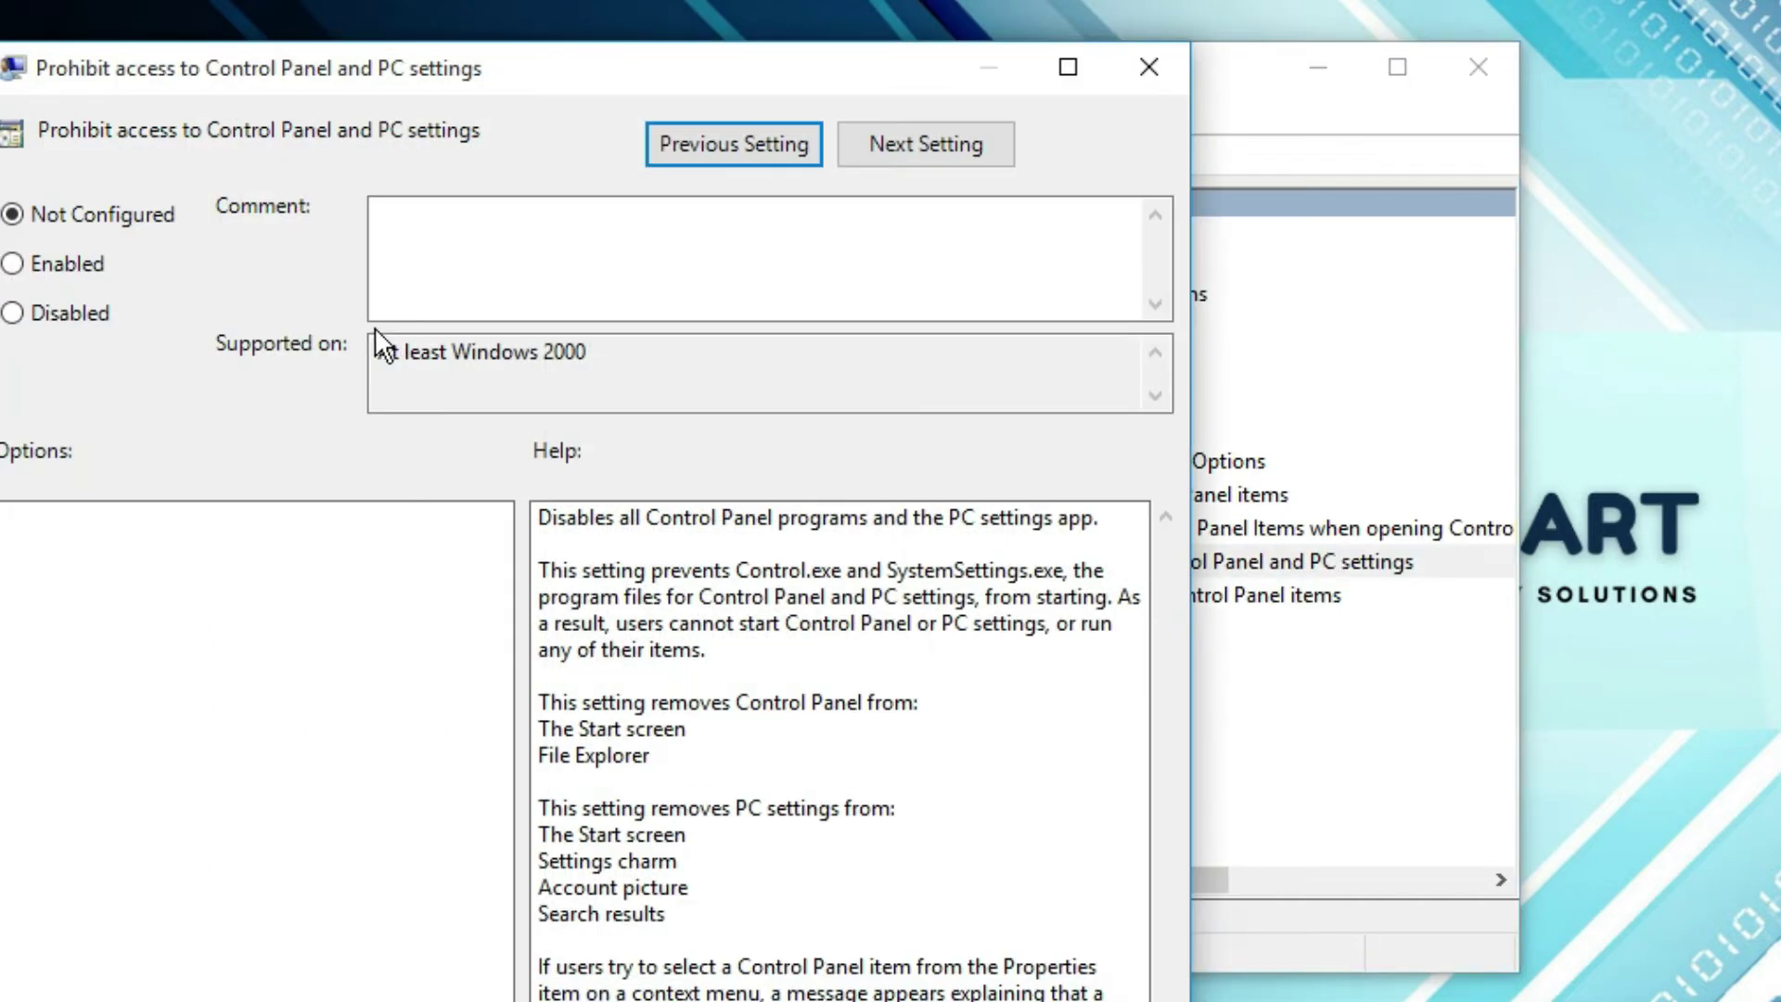
left_click_drag(569, 87, 756, 52)
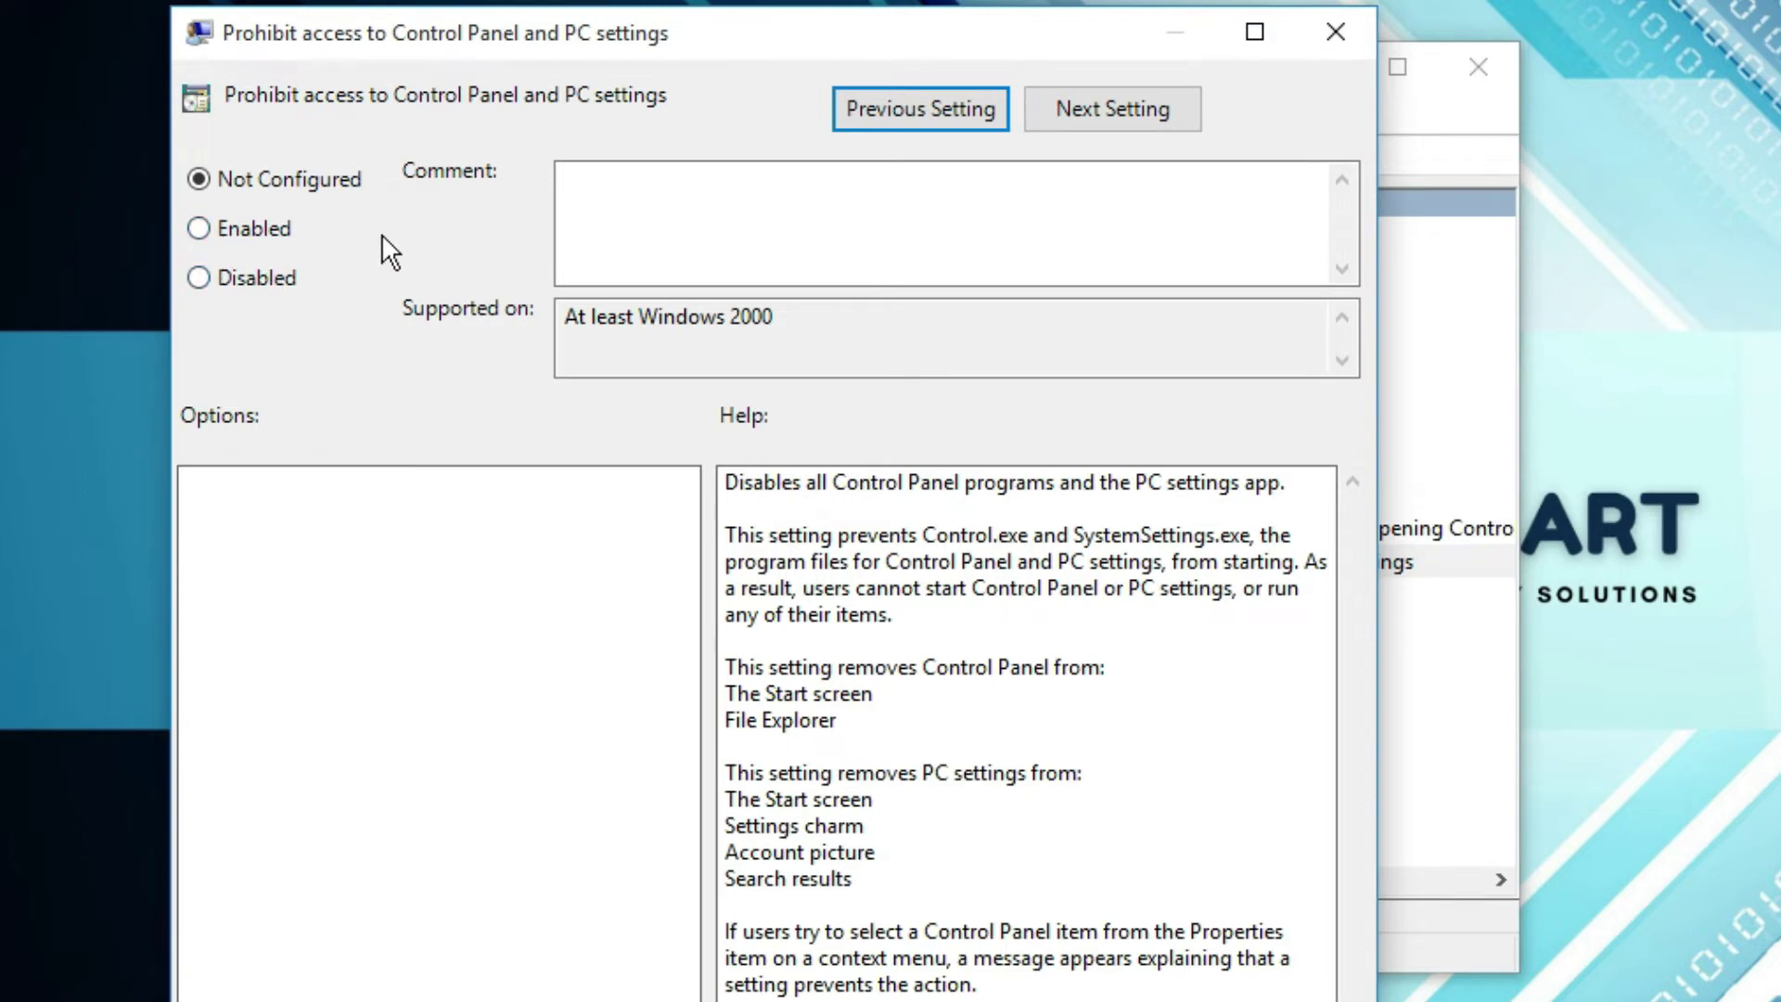
left_click(200, 230)
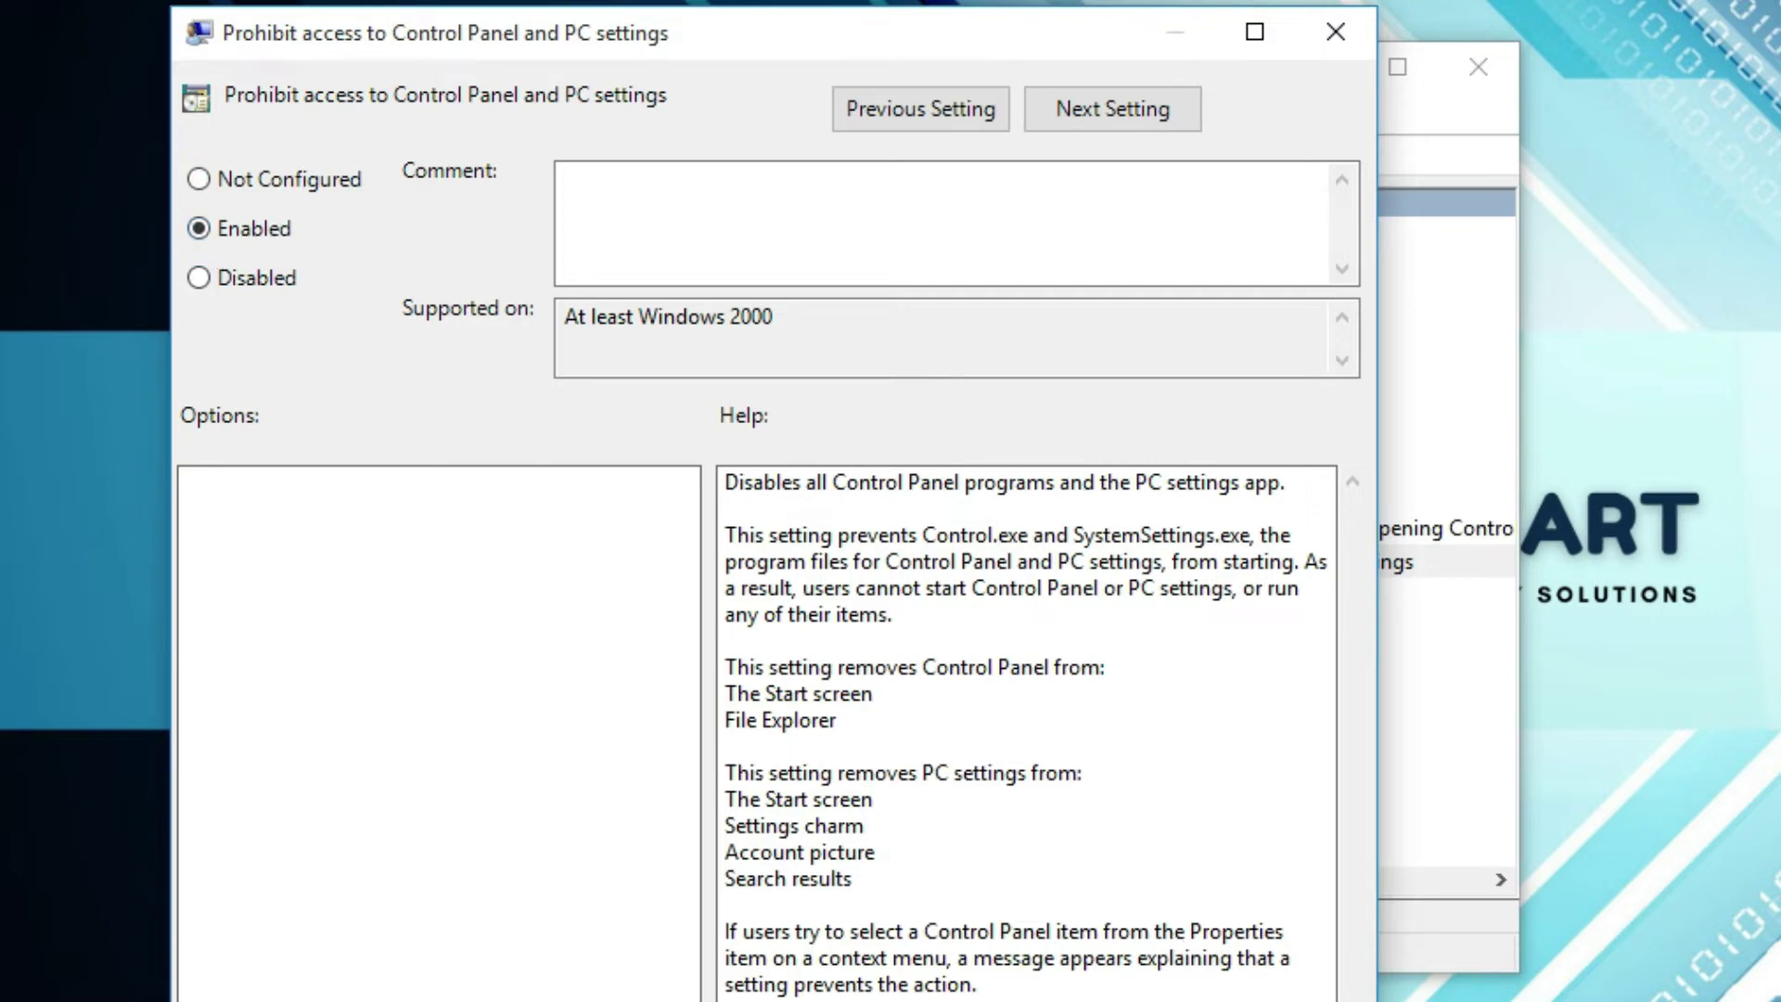
key("Return")
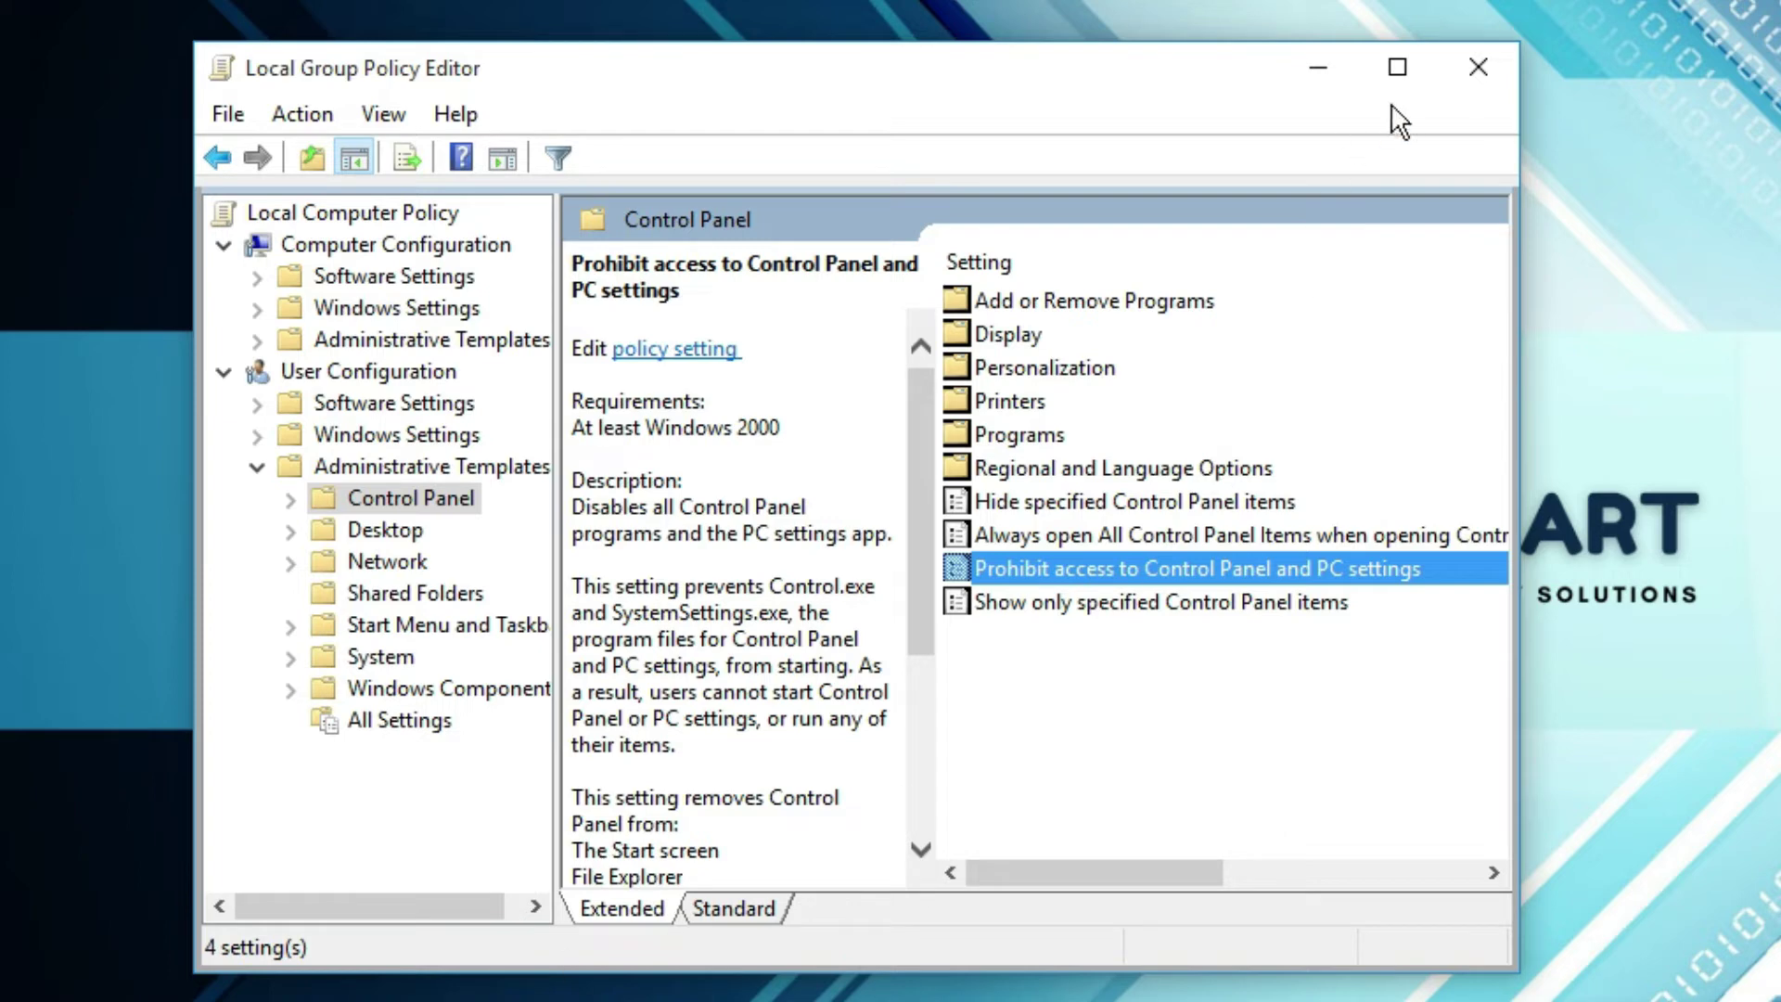
left_click(1318, 67)
- Search Windows for 'contr' to bring up the Control Panel app
key("super+s")
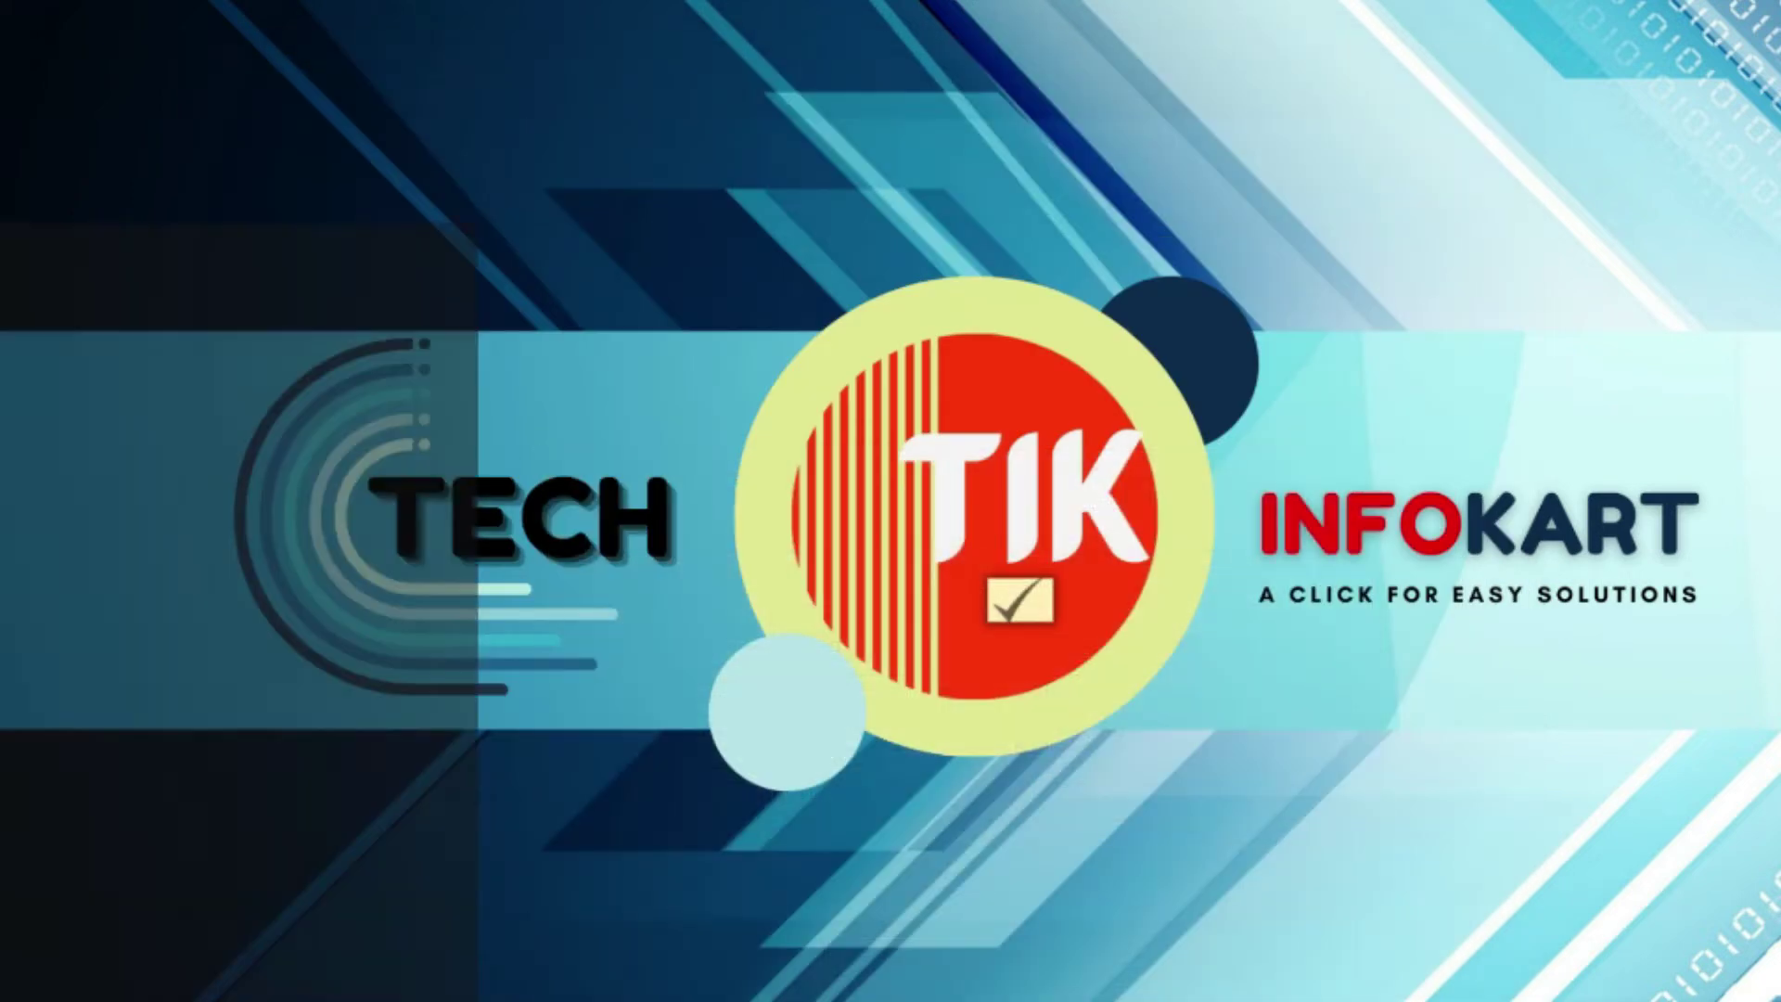
left_click(1005, 835)
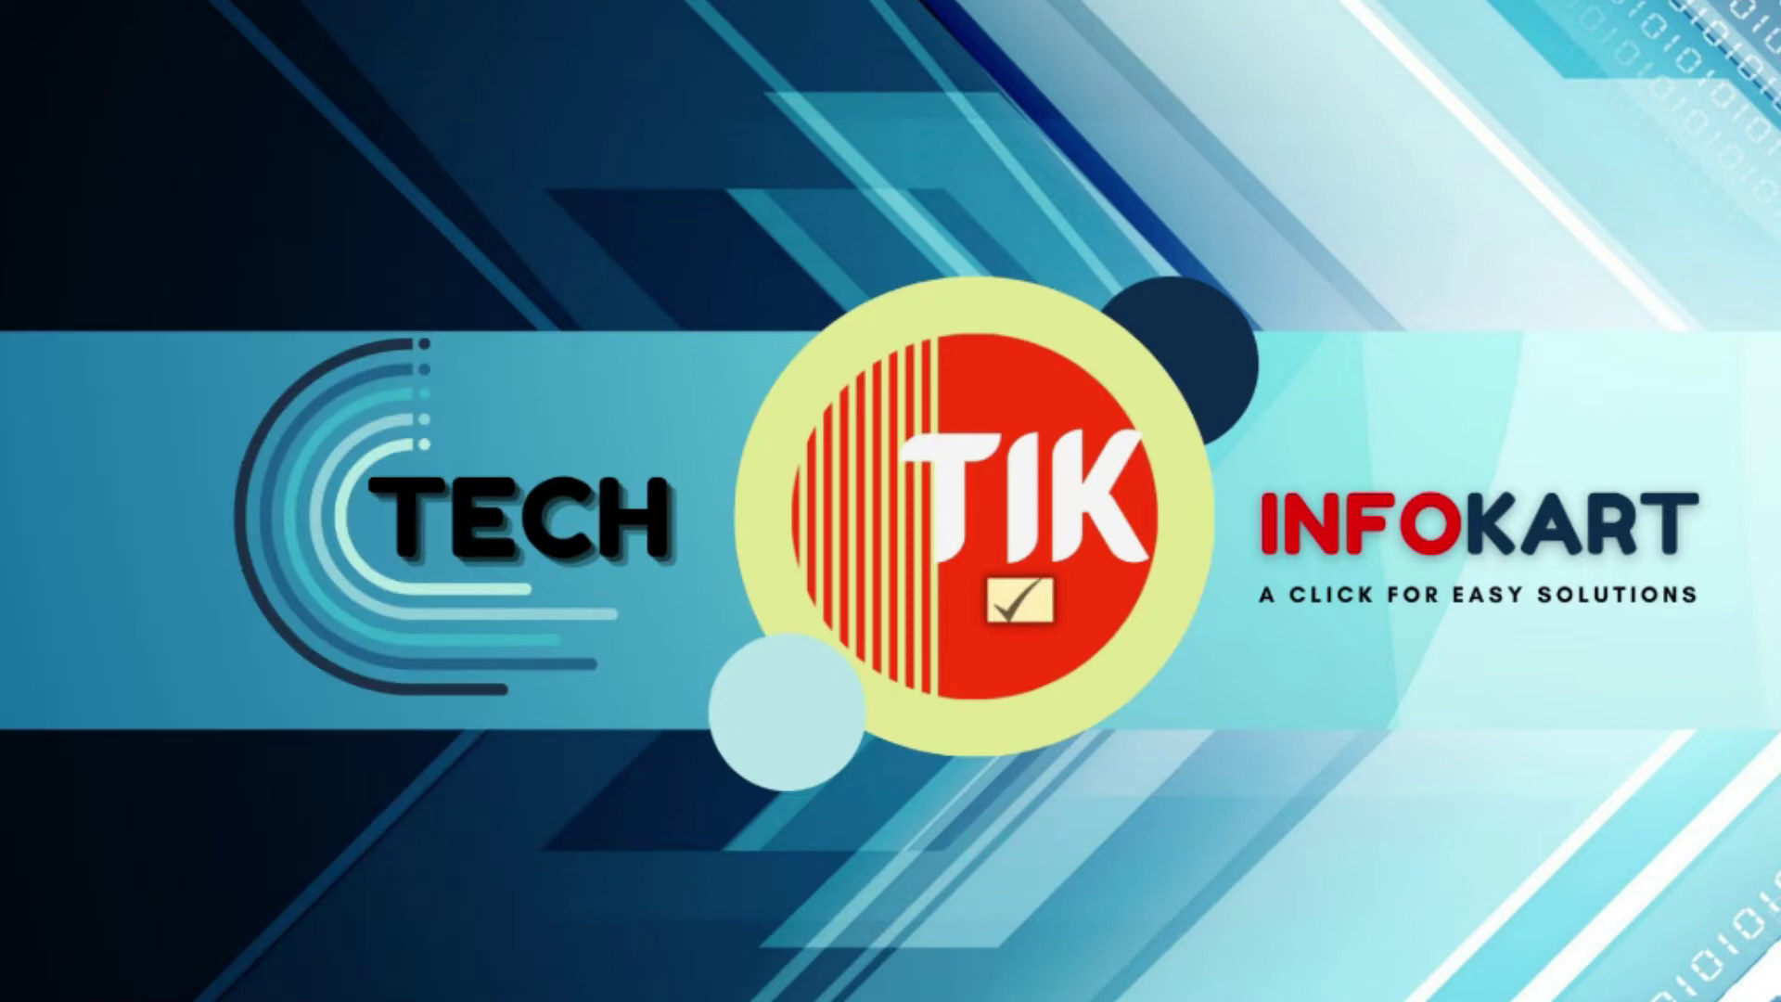
key("super")
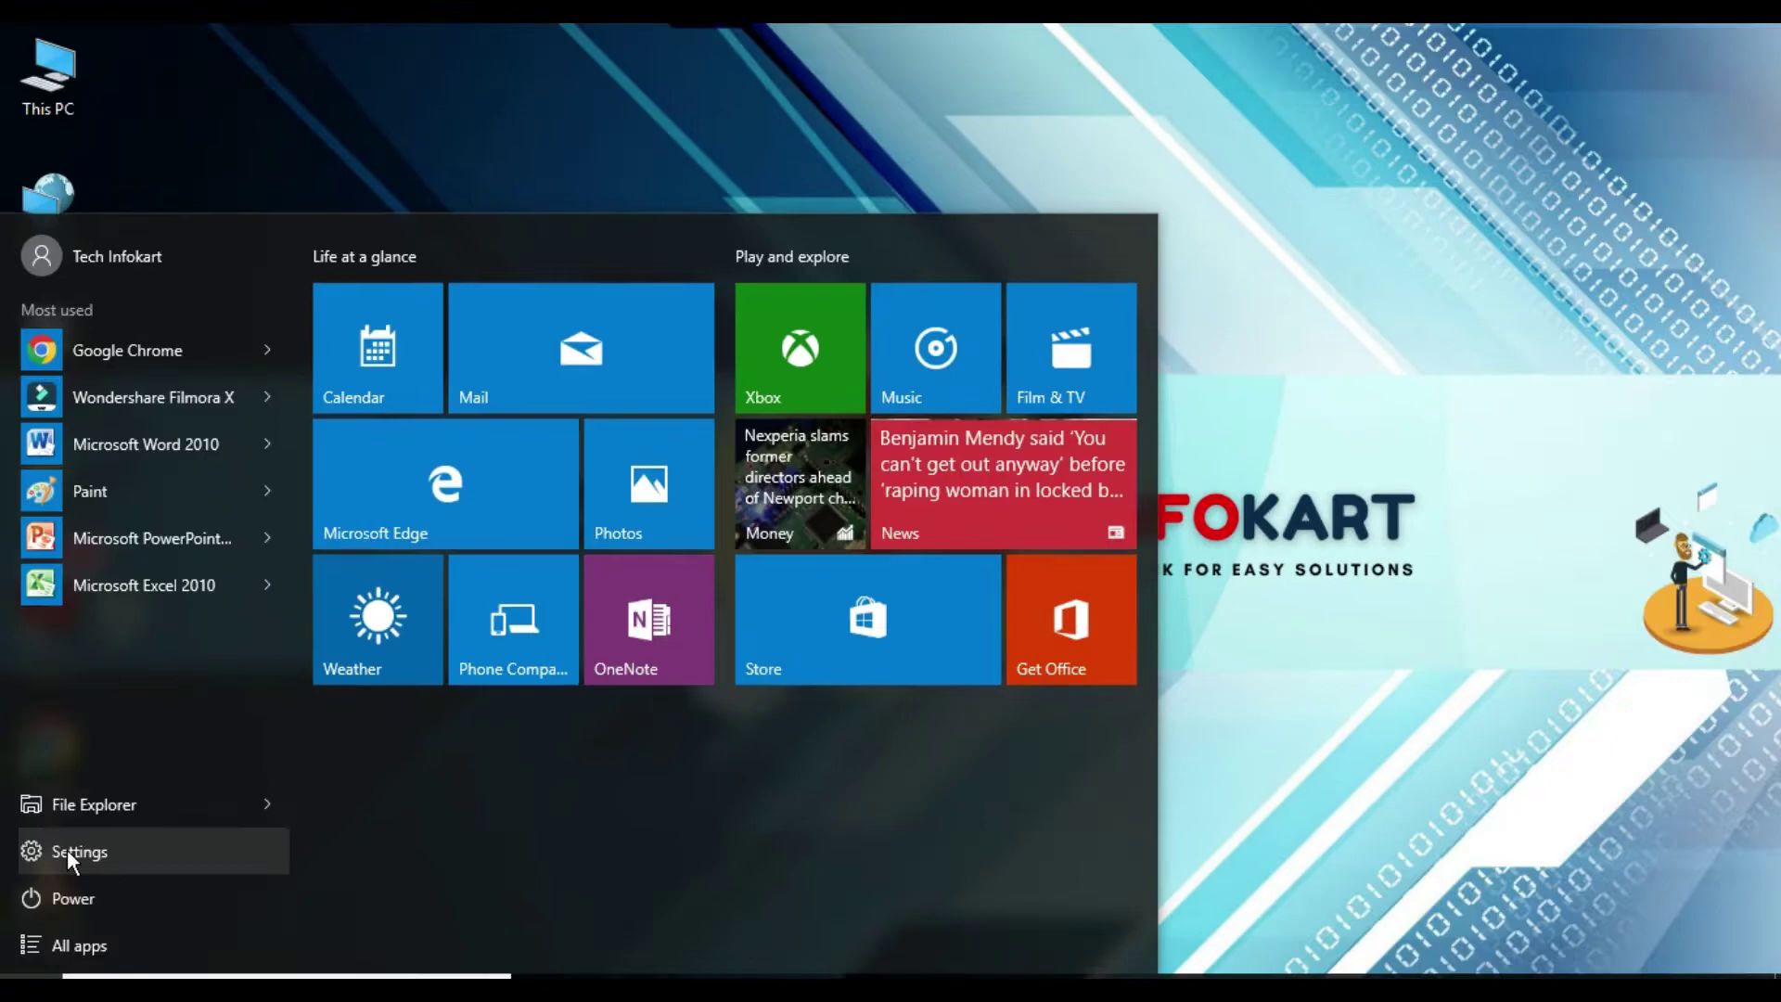
left_click(67, 848)
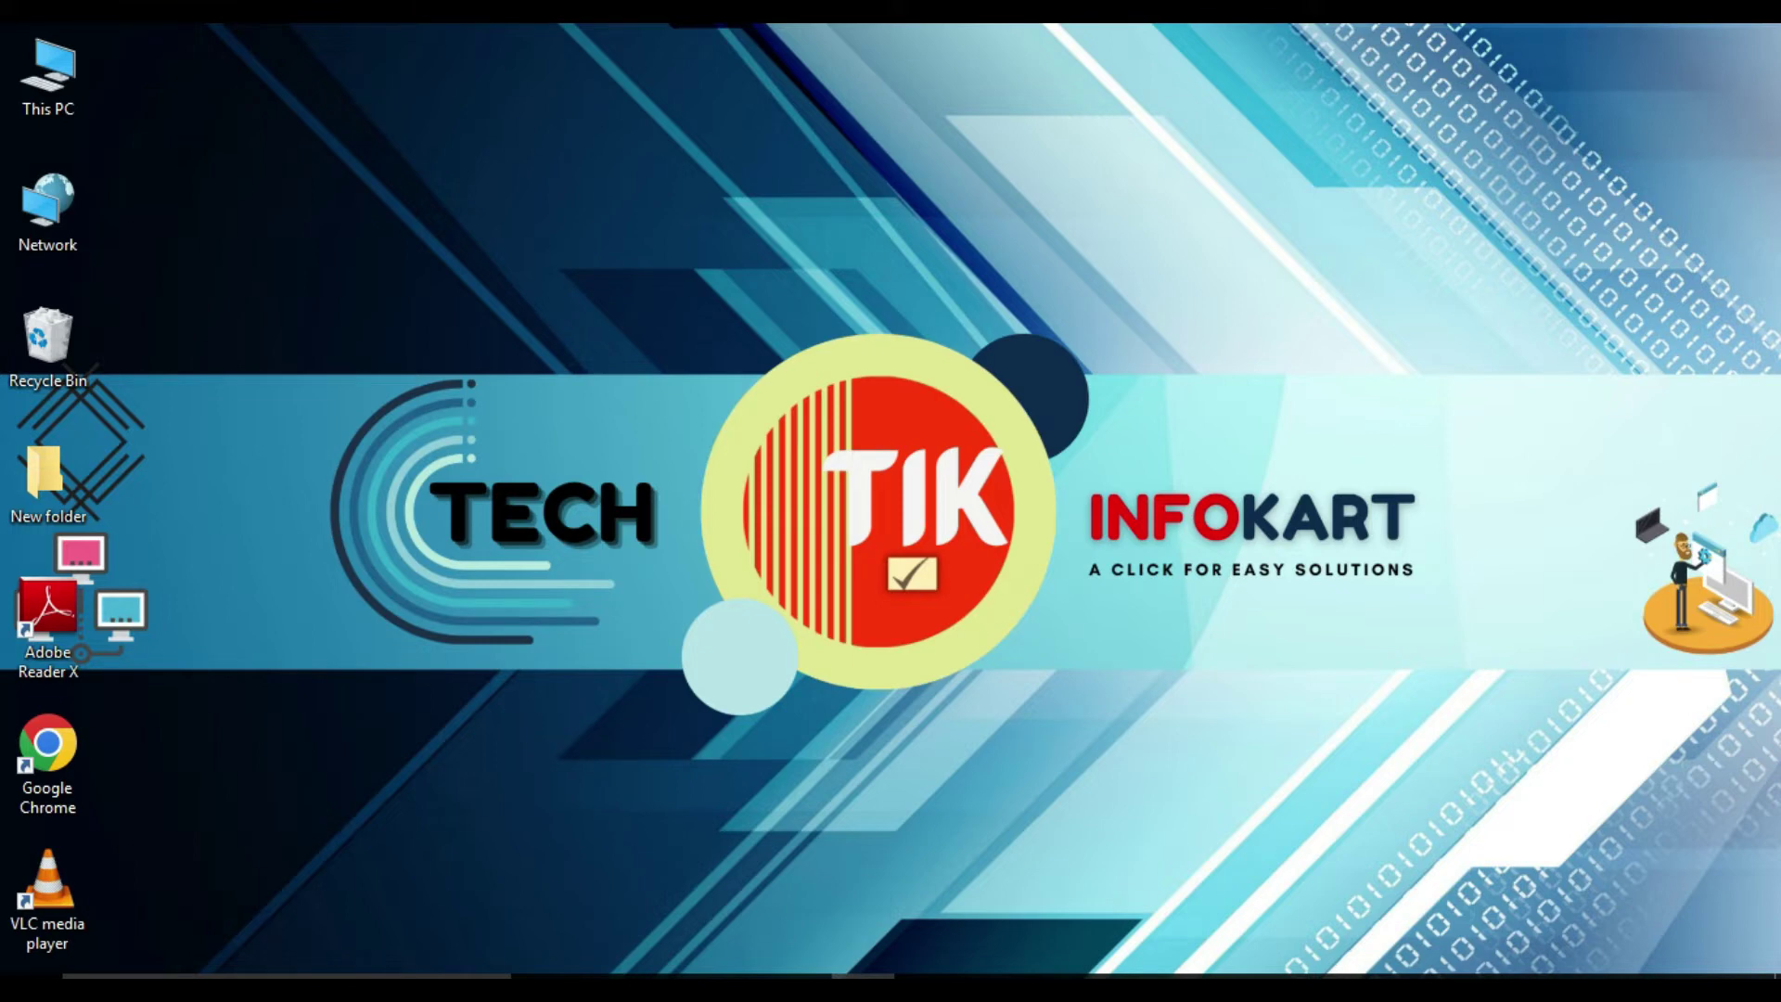
left_click(136, 974)
type("contr")
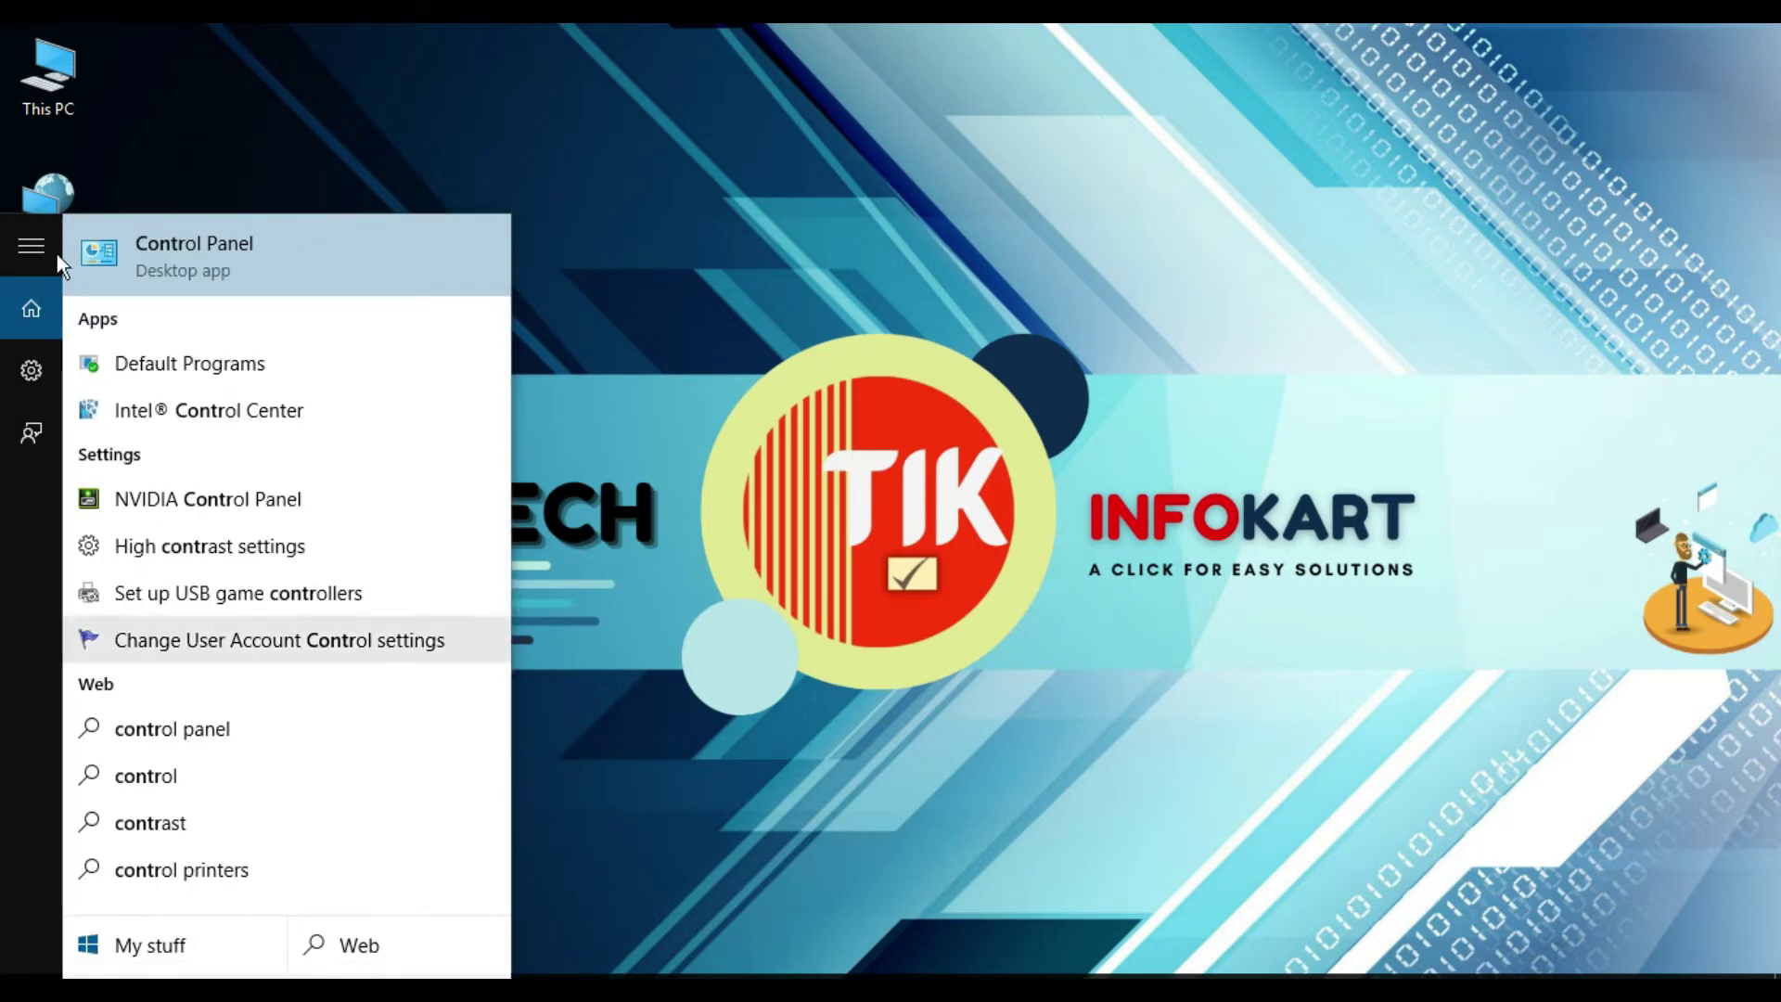
- Launch Control Panel from the search result and get the Restrictions error
left_click(205, 251)
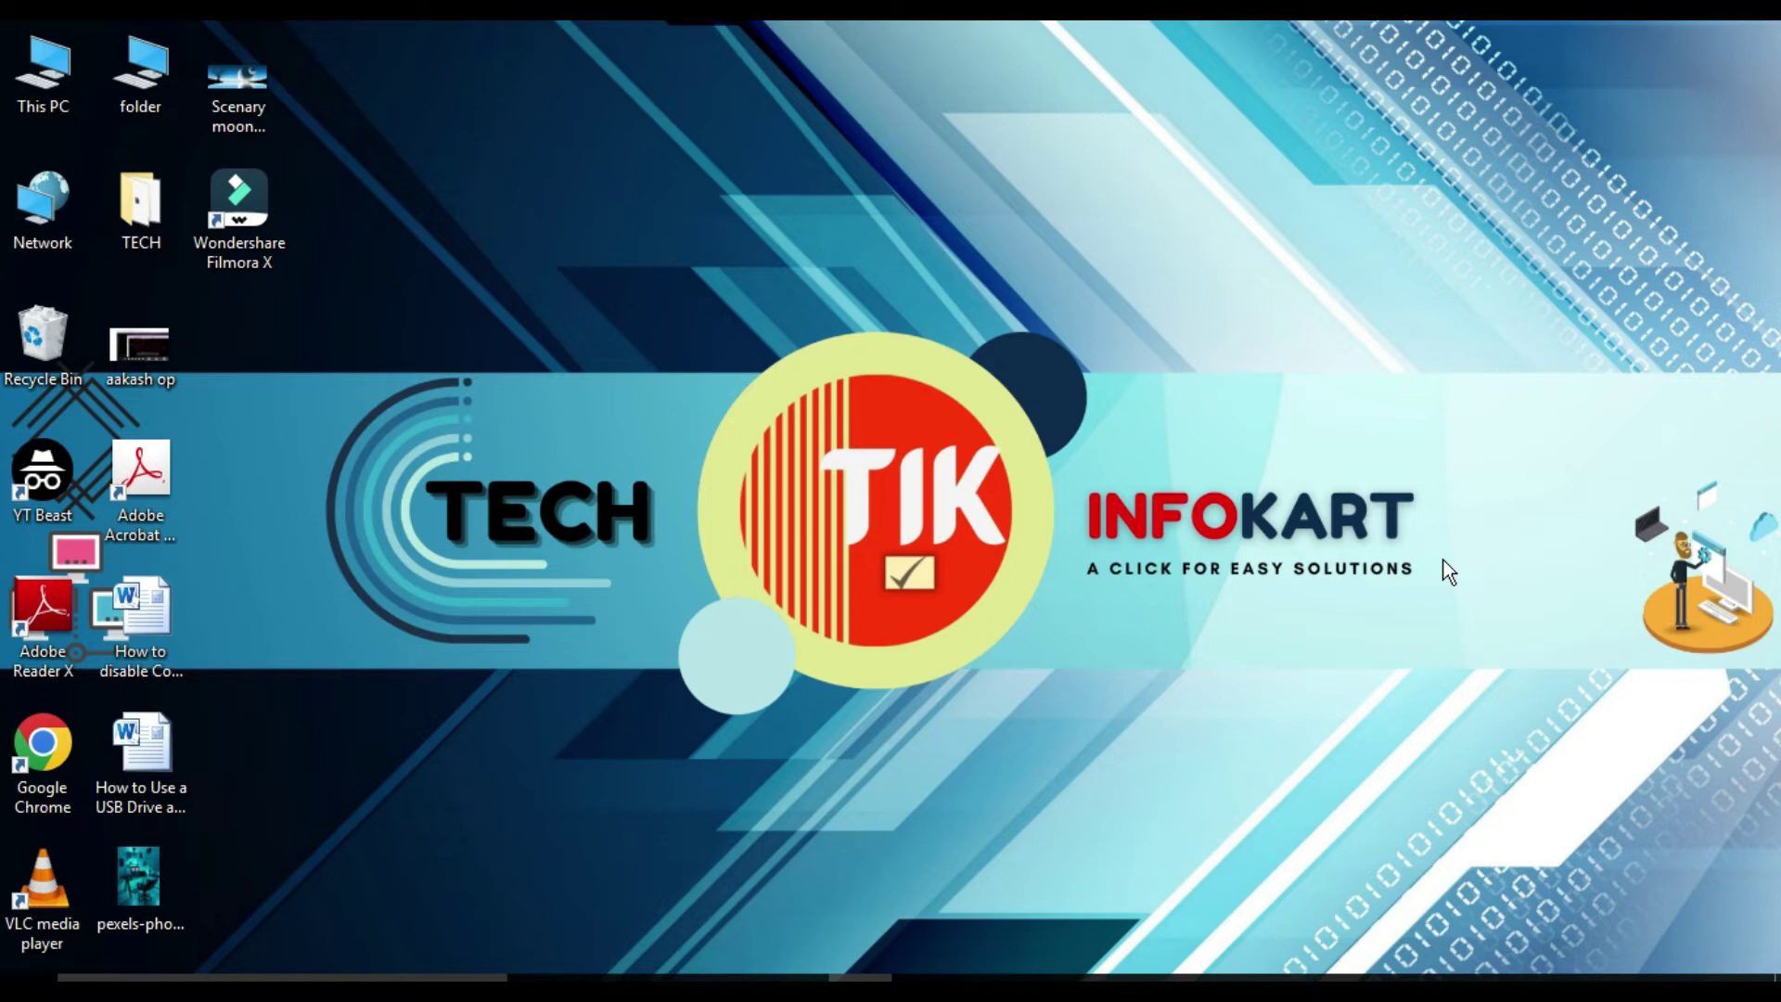
- Open the Run dialog, centre it, and enter 'regedit'
key("super+r")
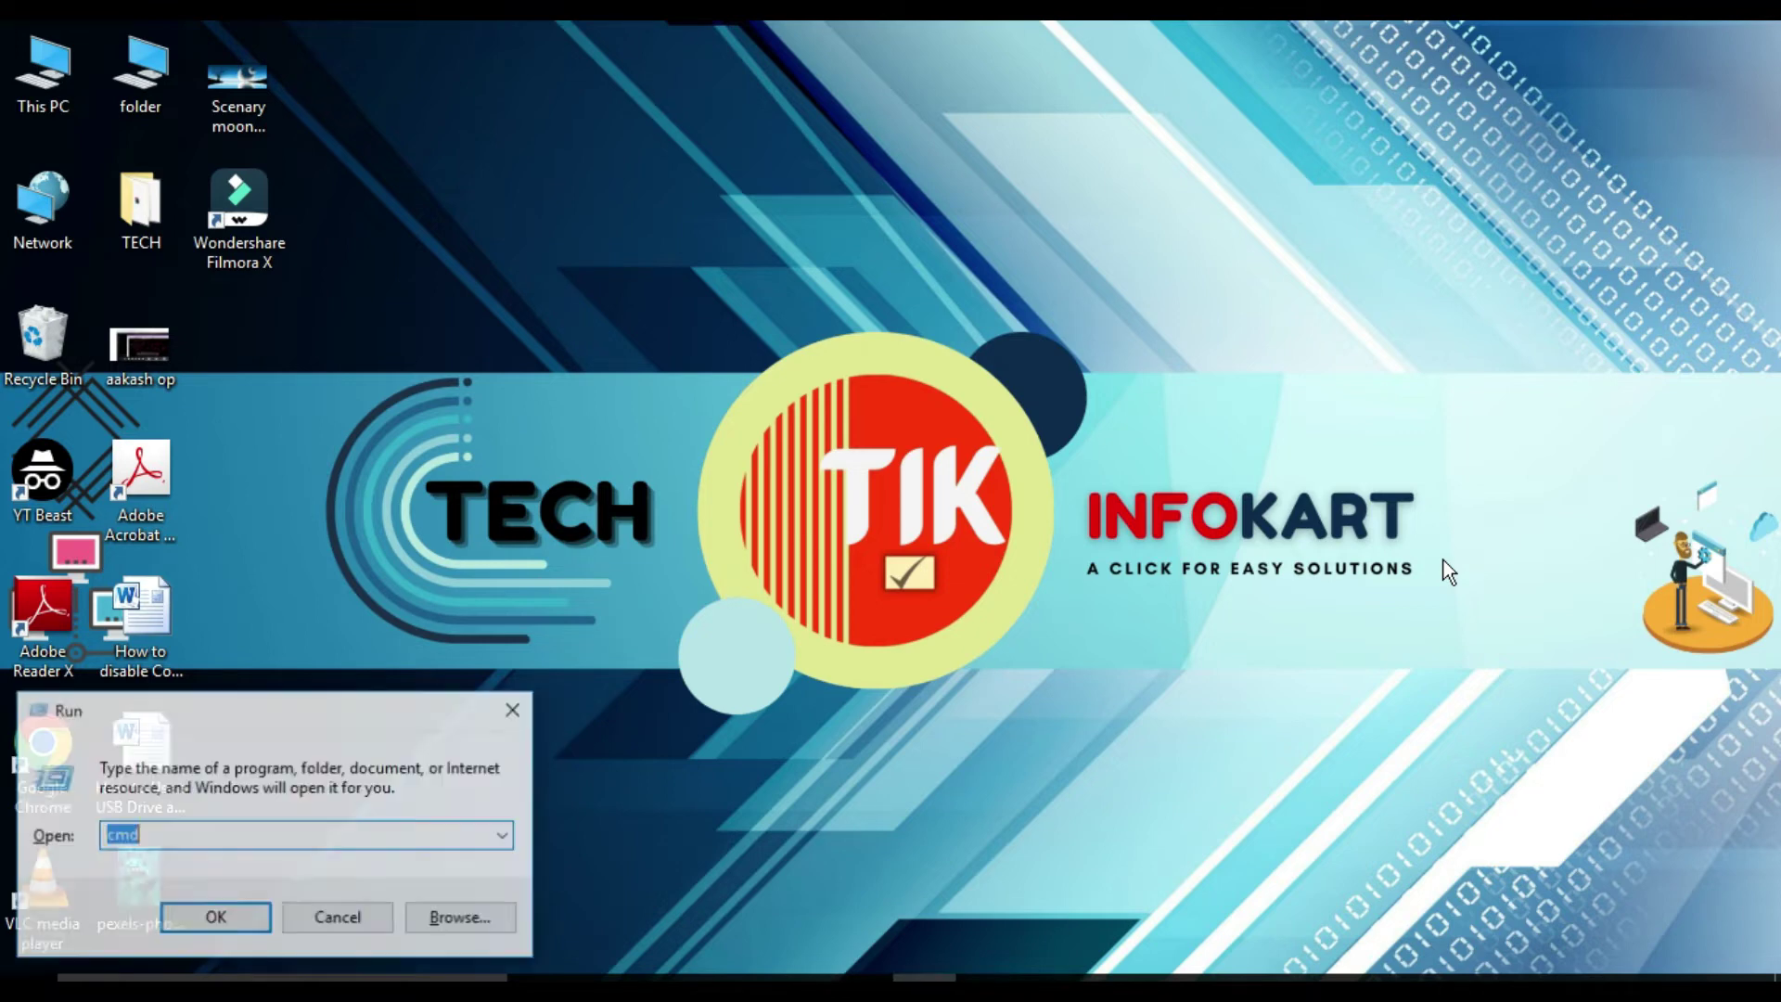
left_click_drag(319, 701, 933, 361)
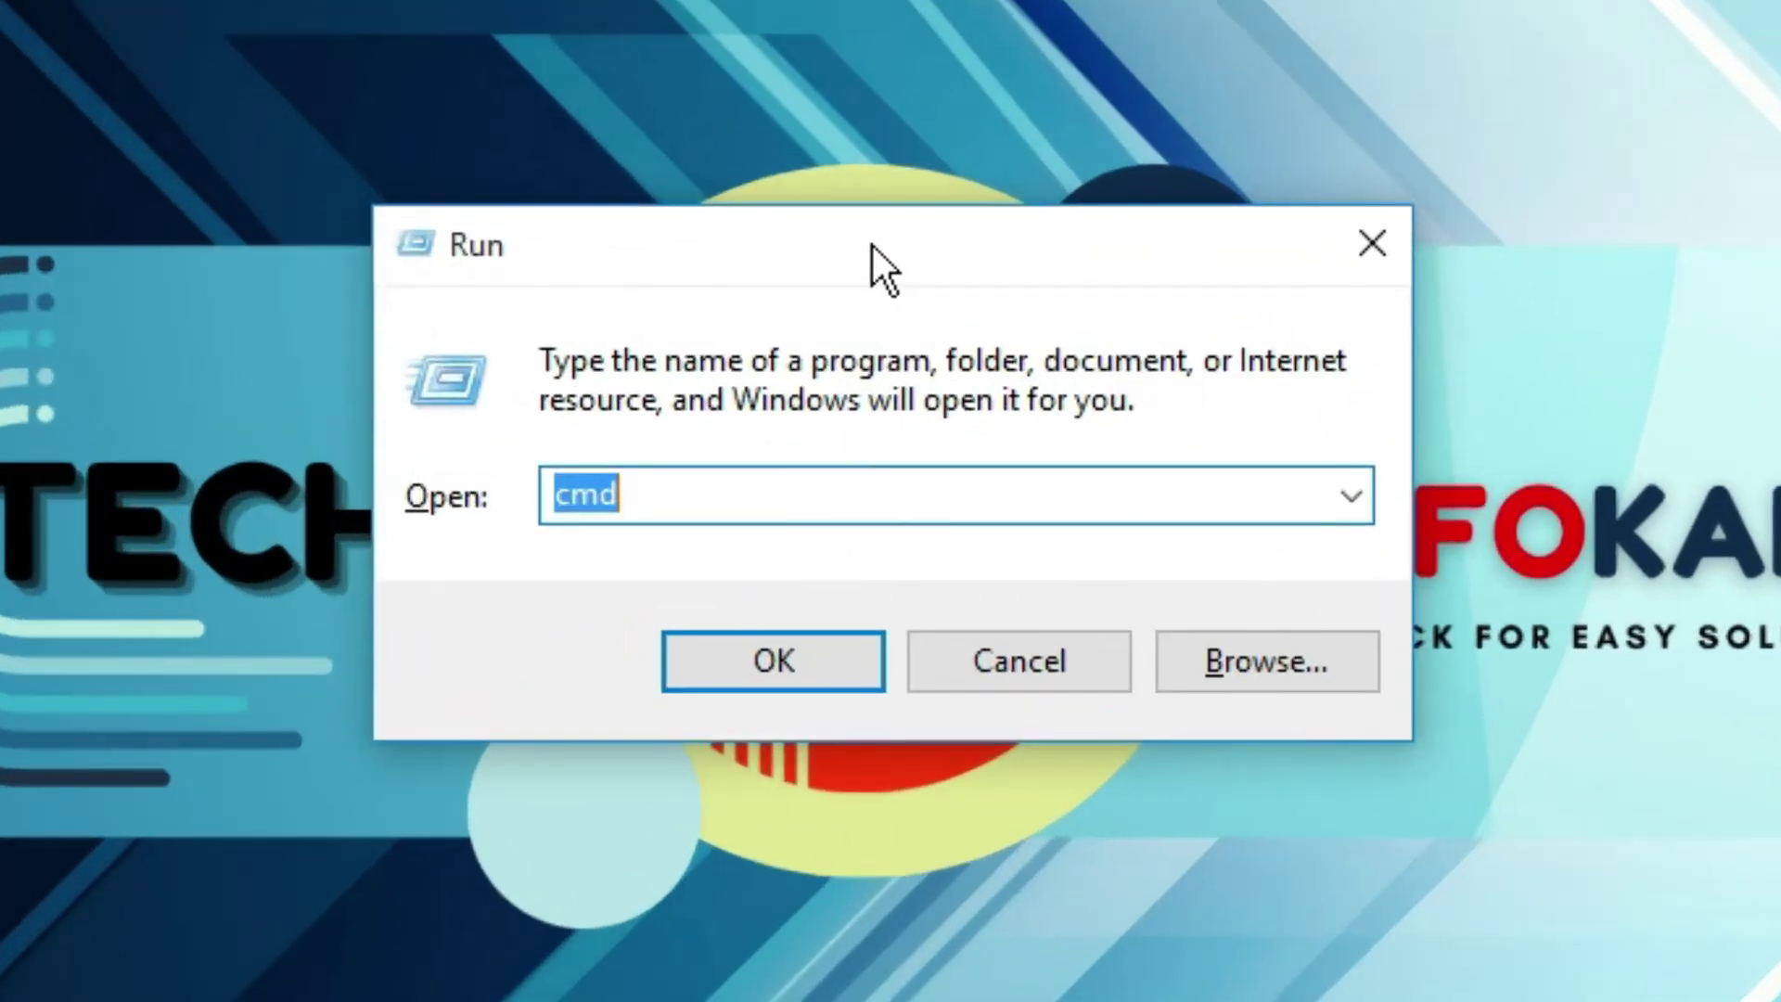
type("reg")
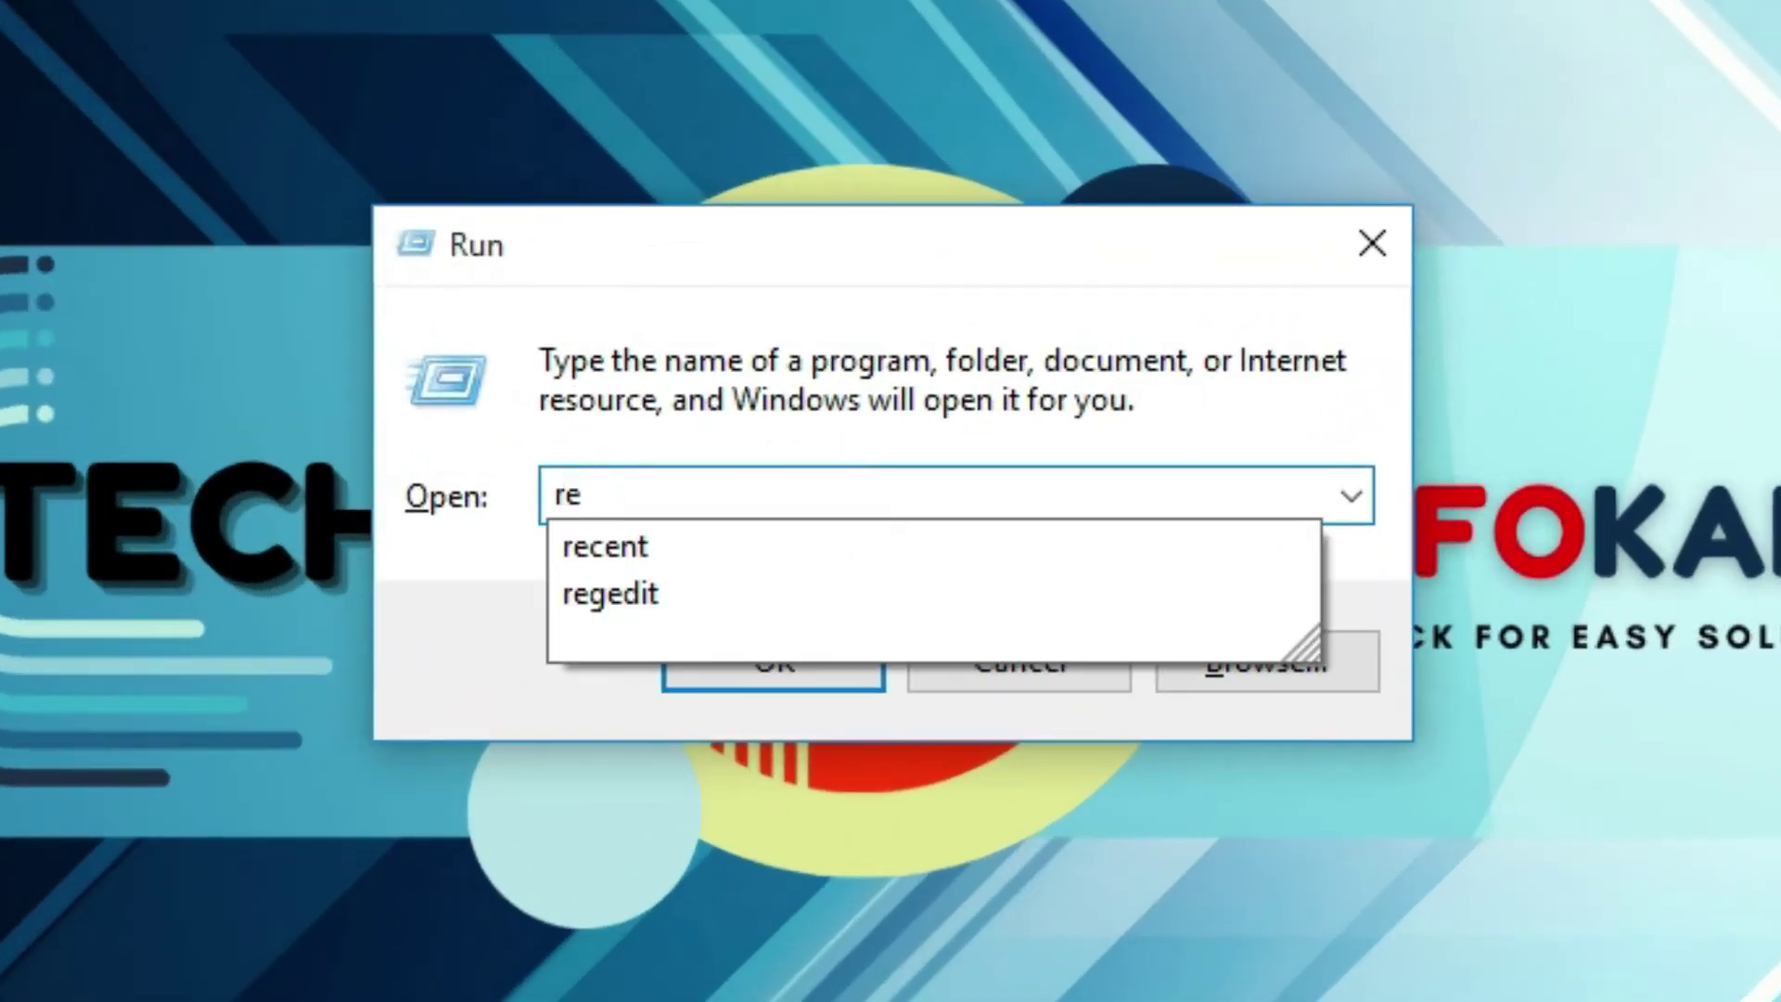
type("edit")
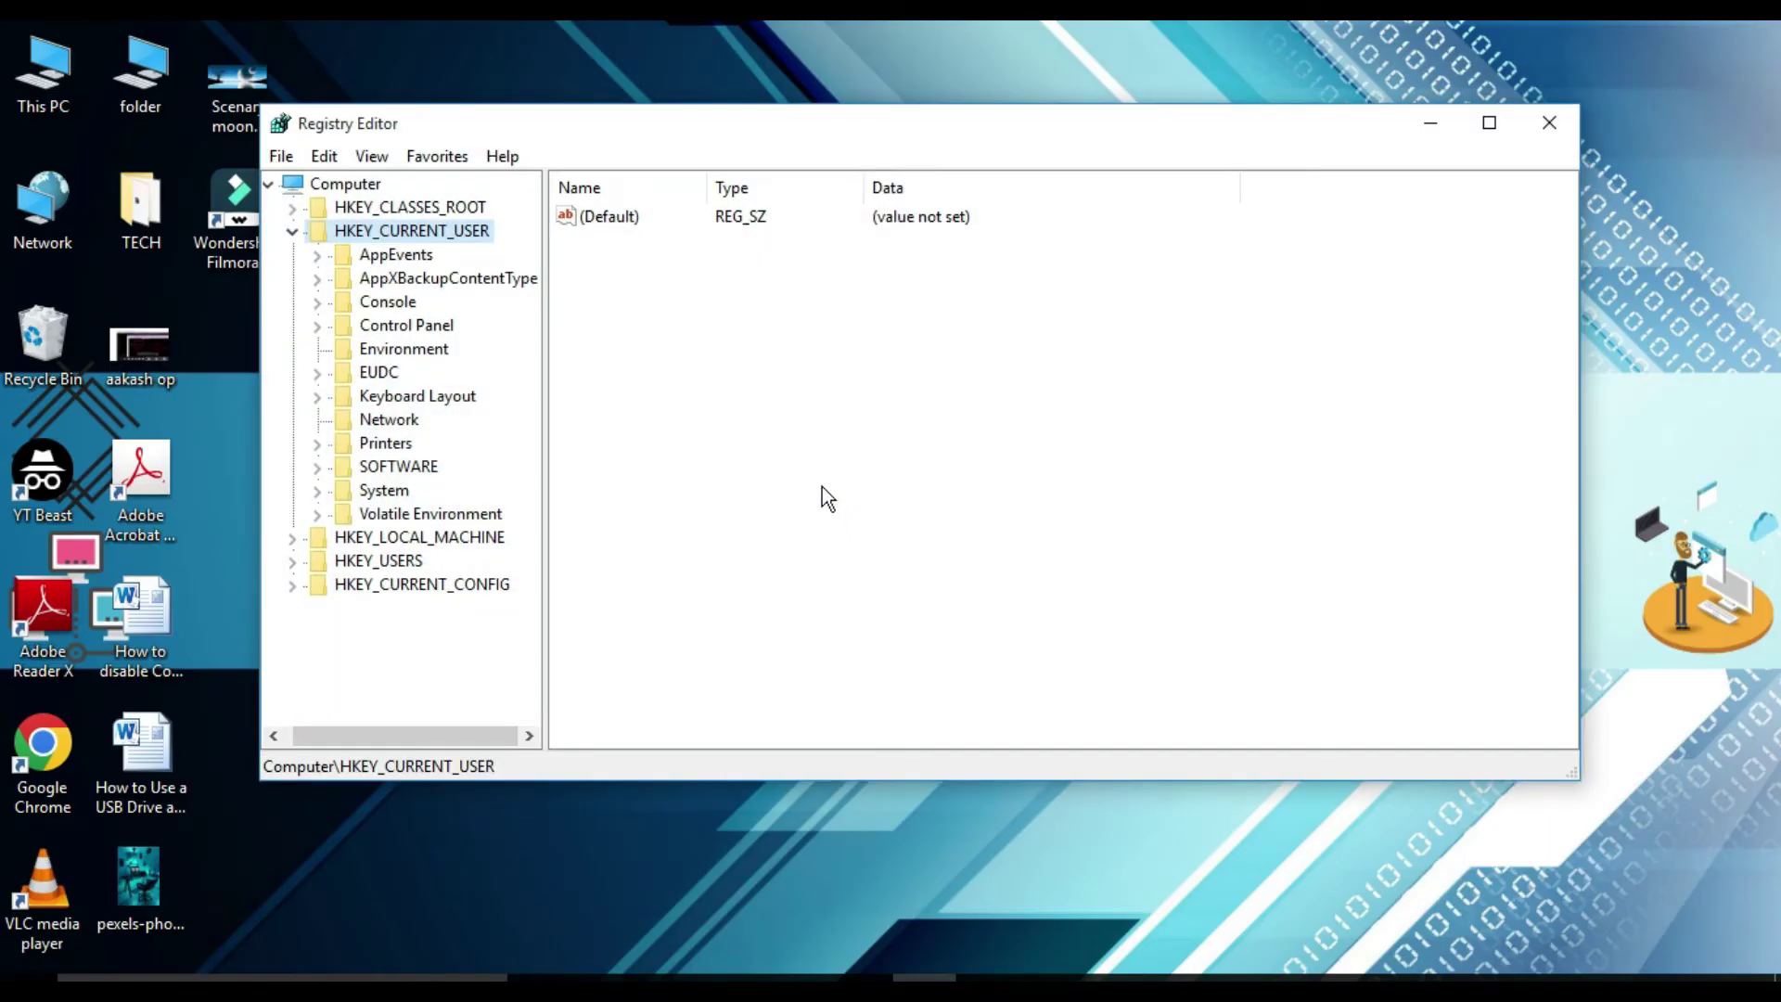
- Expand HKEY_CURRENT_USER > SOFTWARE > Microsoft in the Registry Editor tree
left_click(293, 231)
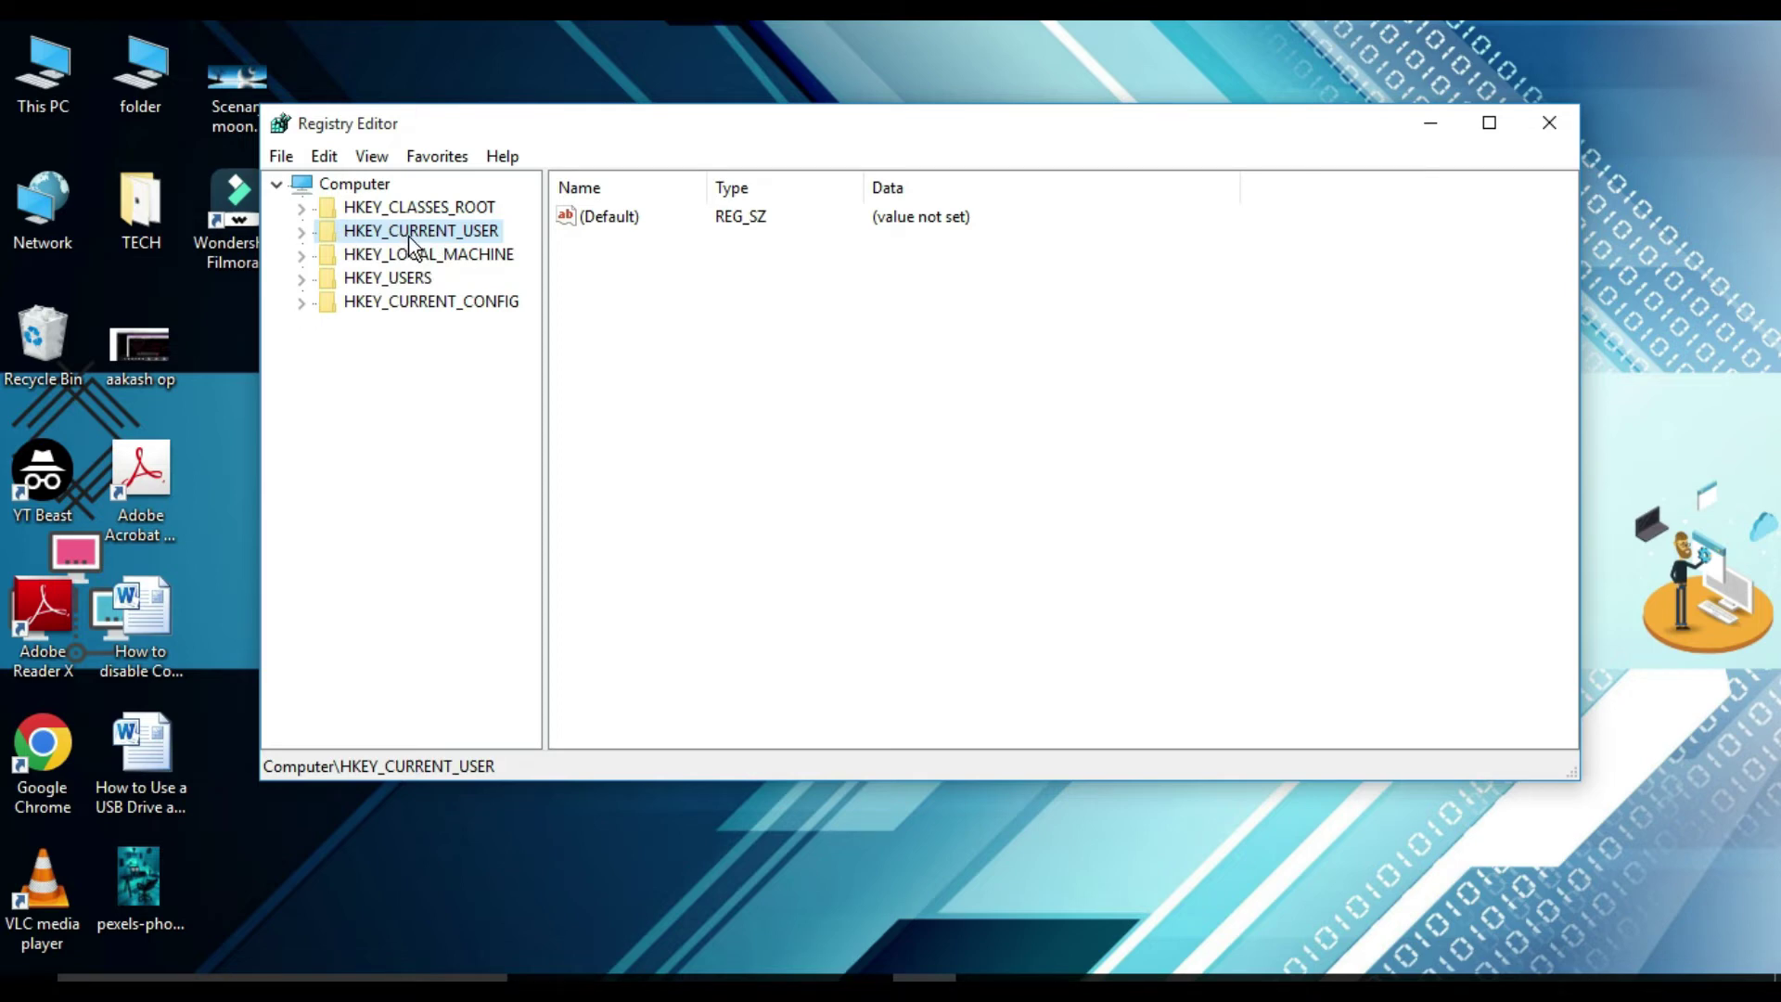
left_click(301, 232)
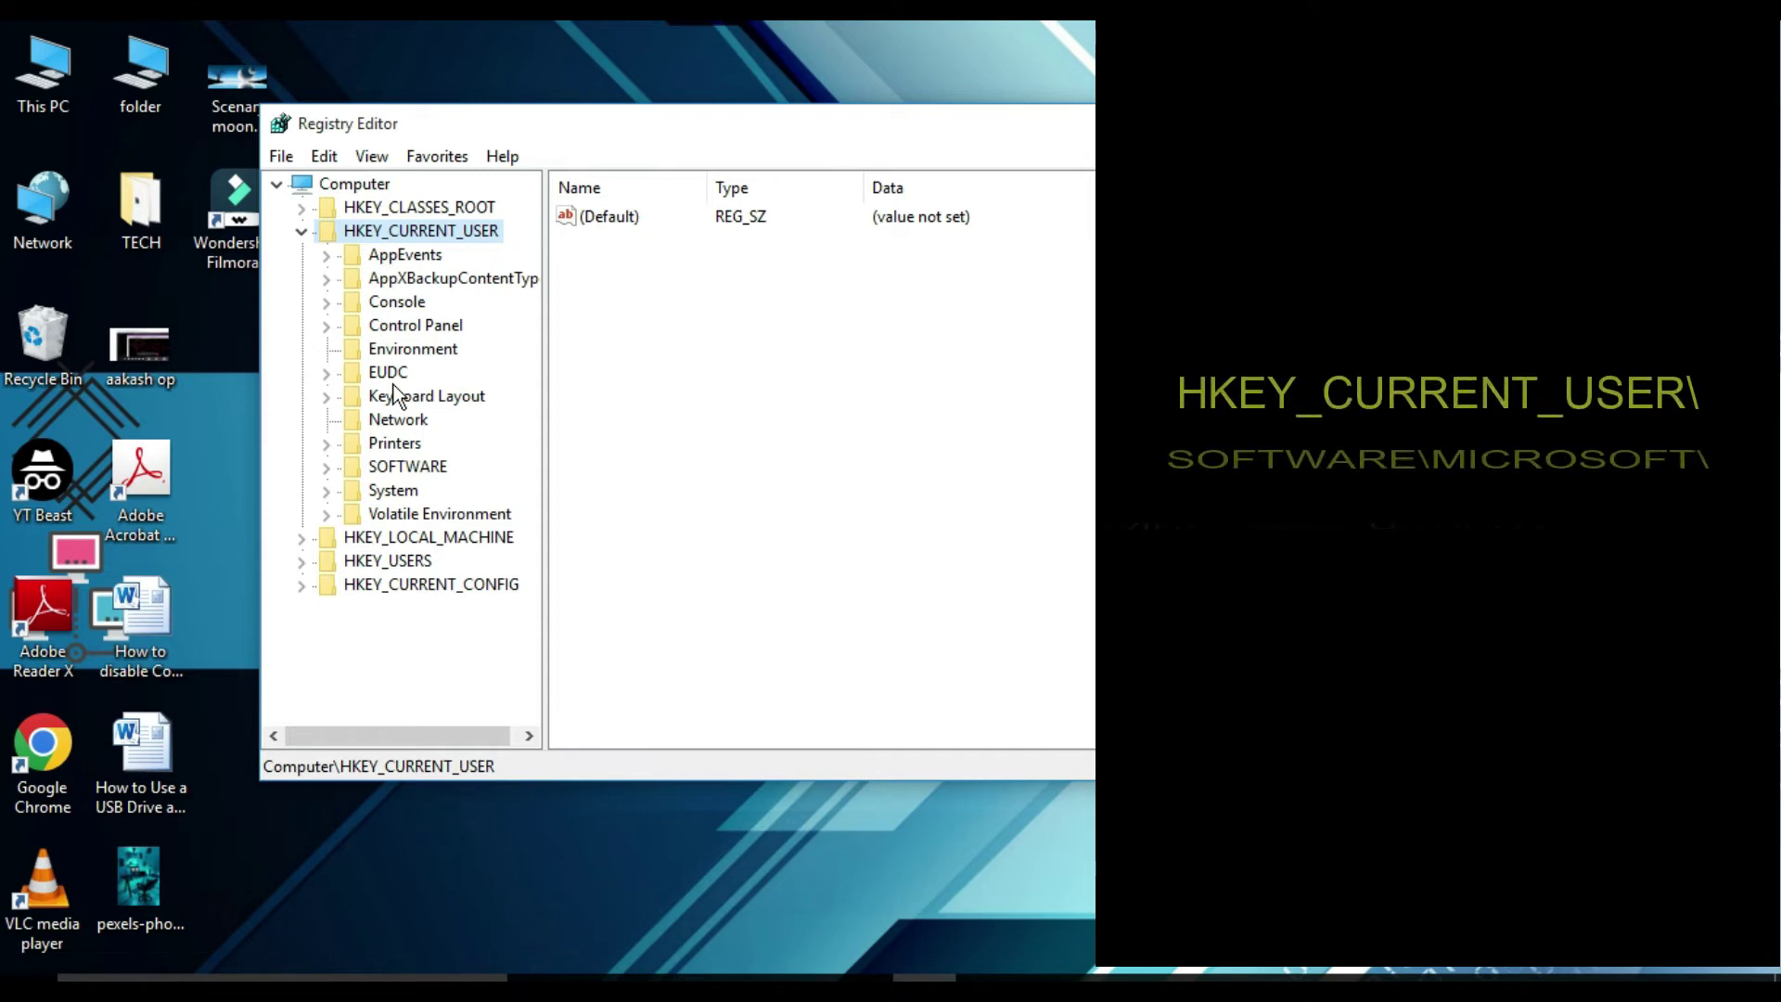
left_click(325, 471)
scroll(390, 501, "up", 1)
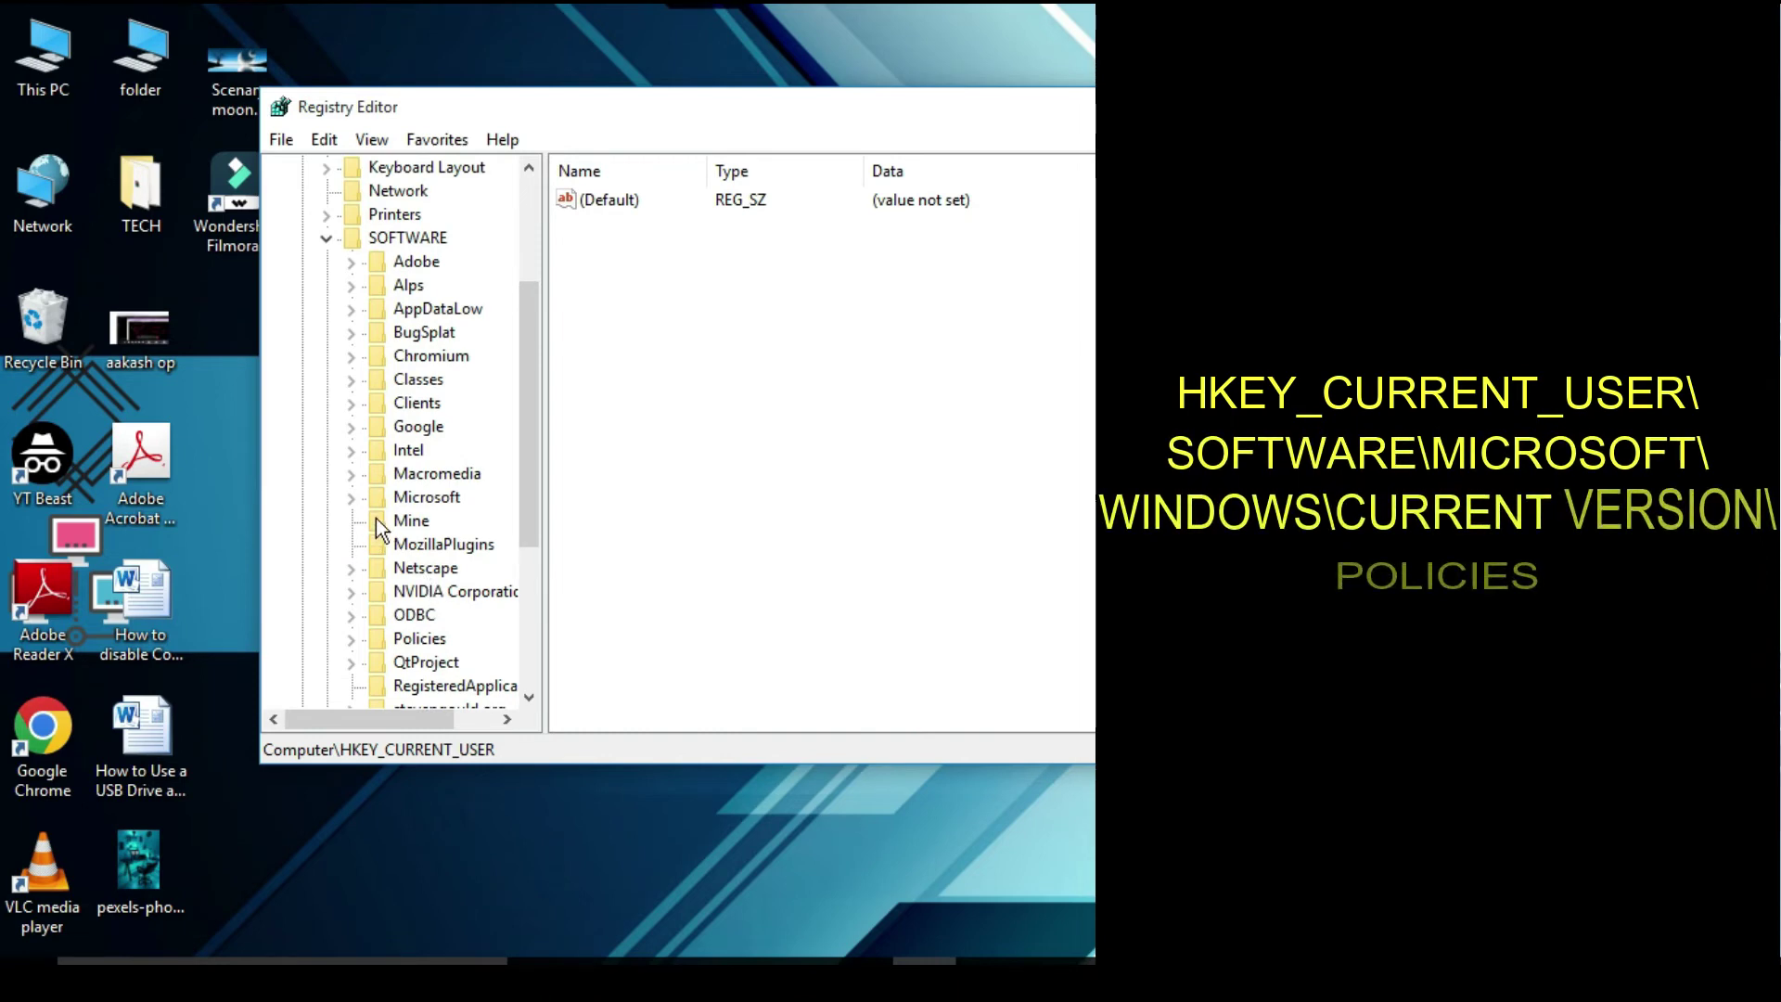
left_click(351, 500)
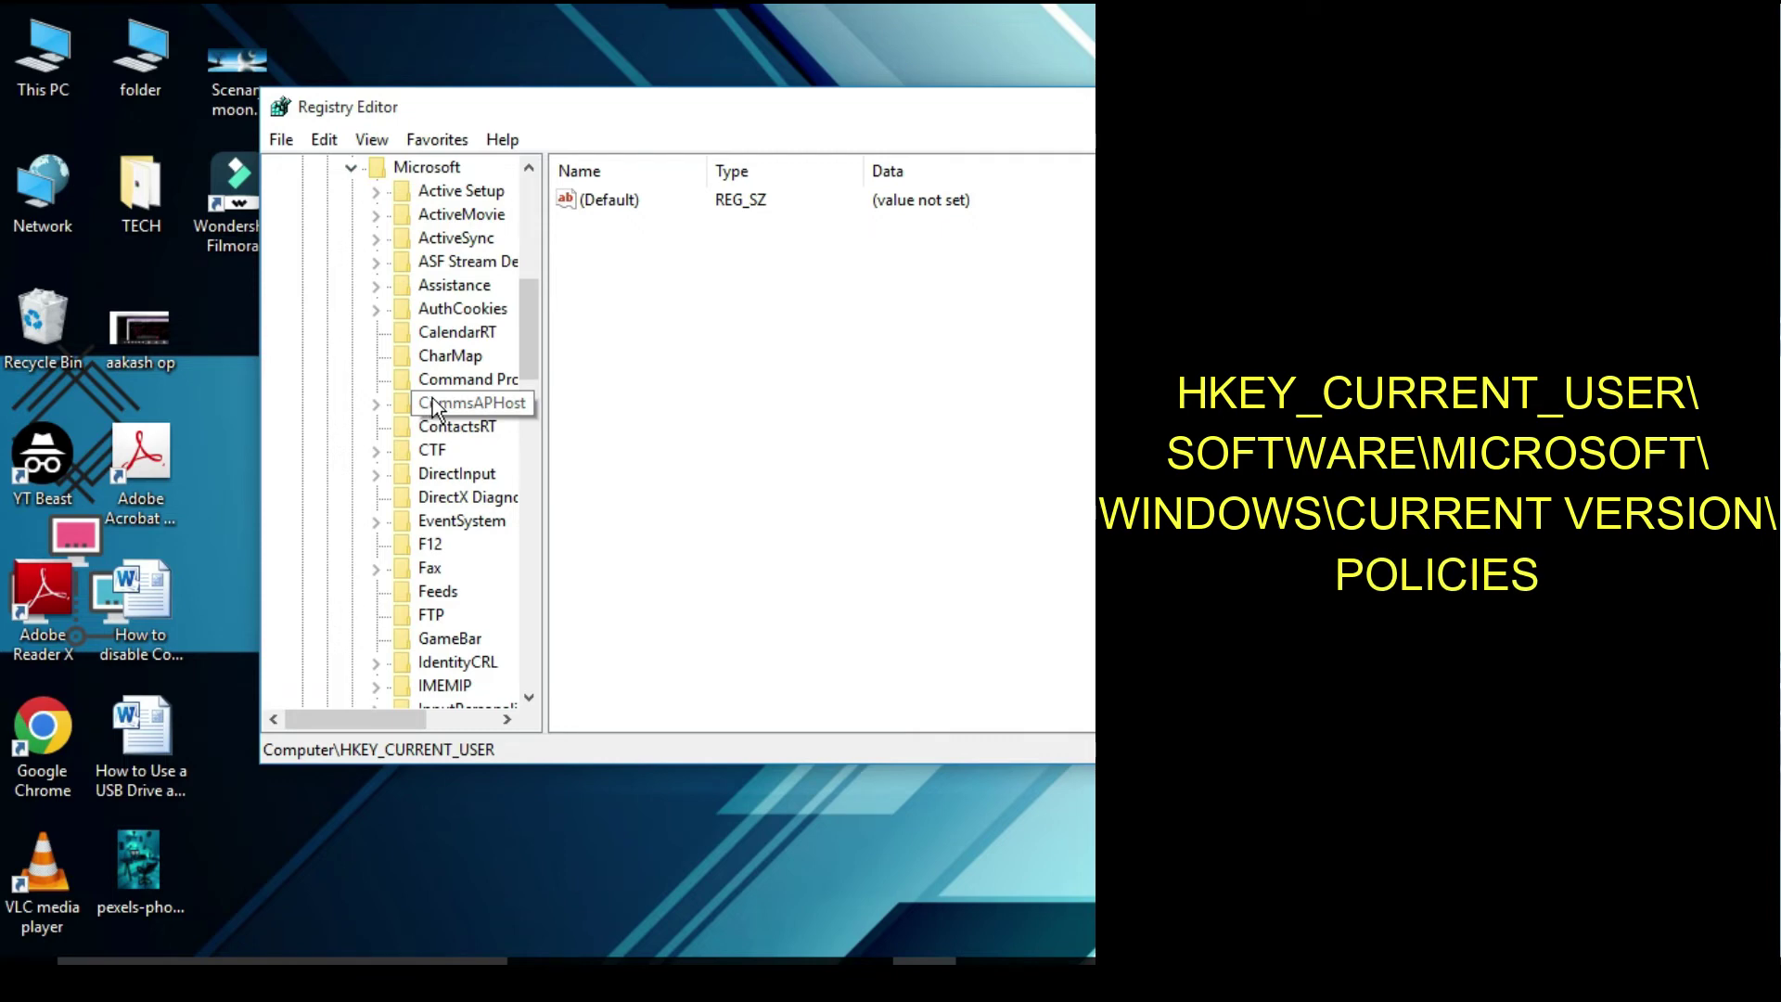
scroll(433, 410, "down", 6)
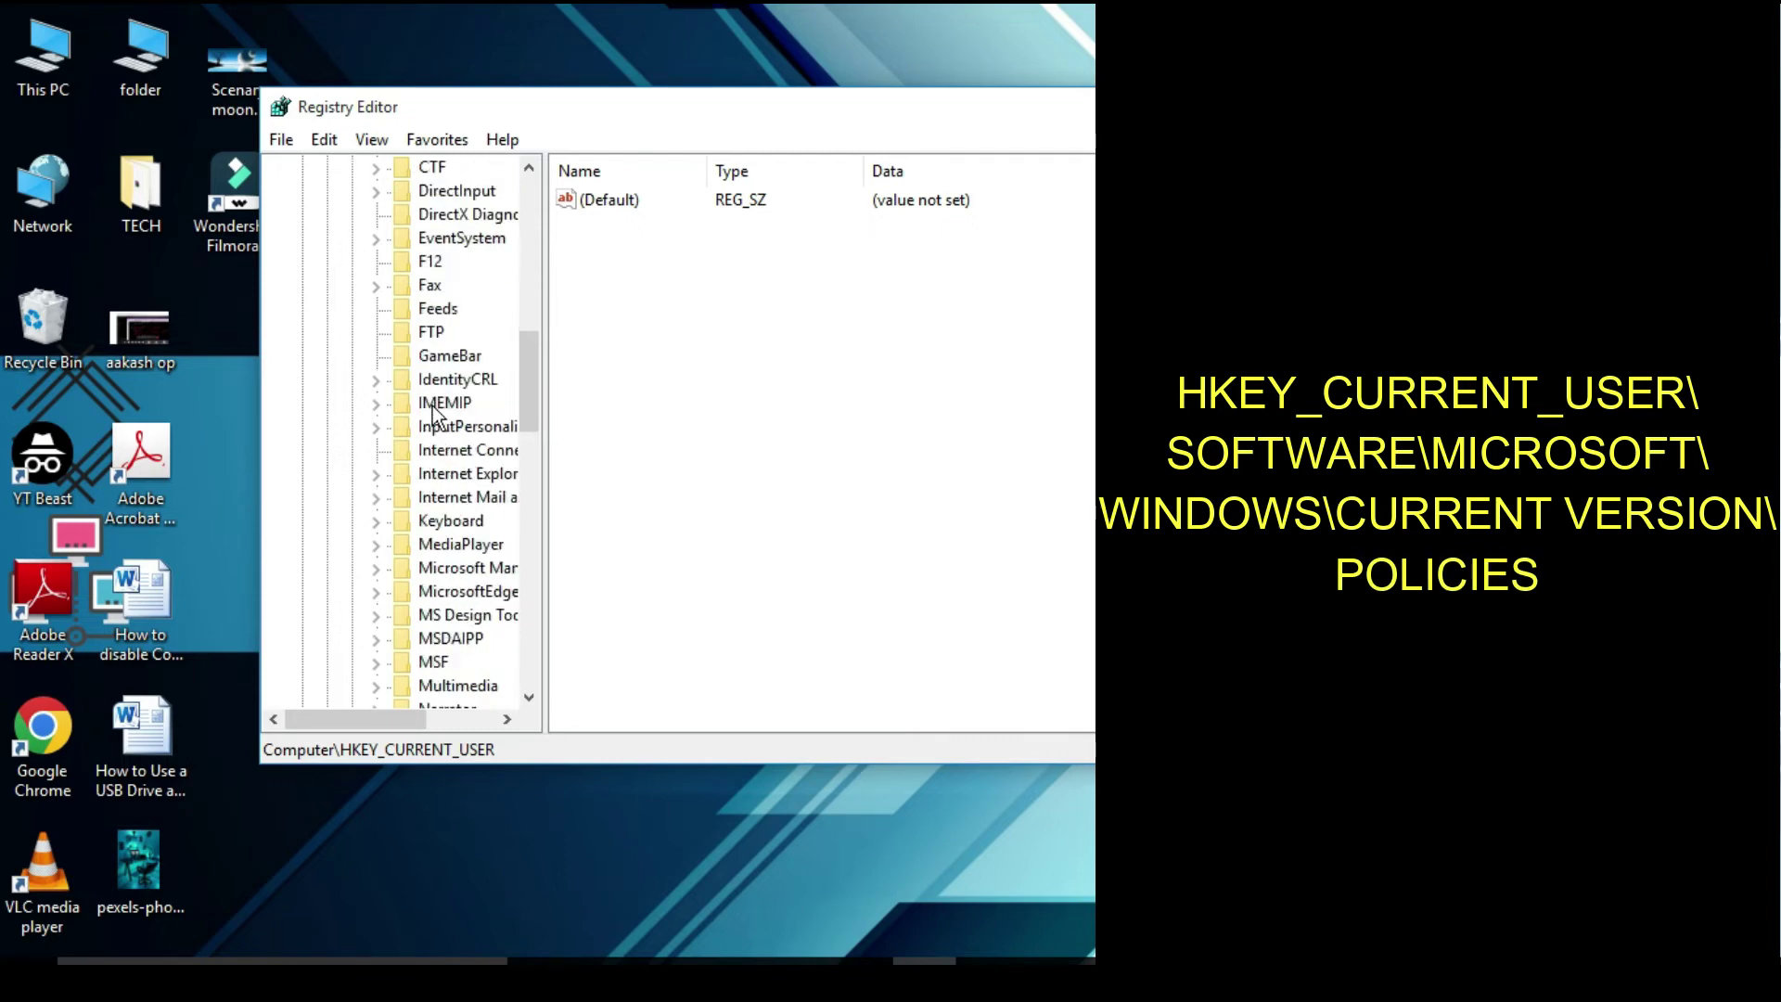
scroll(433, 410, "down", 8)
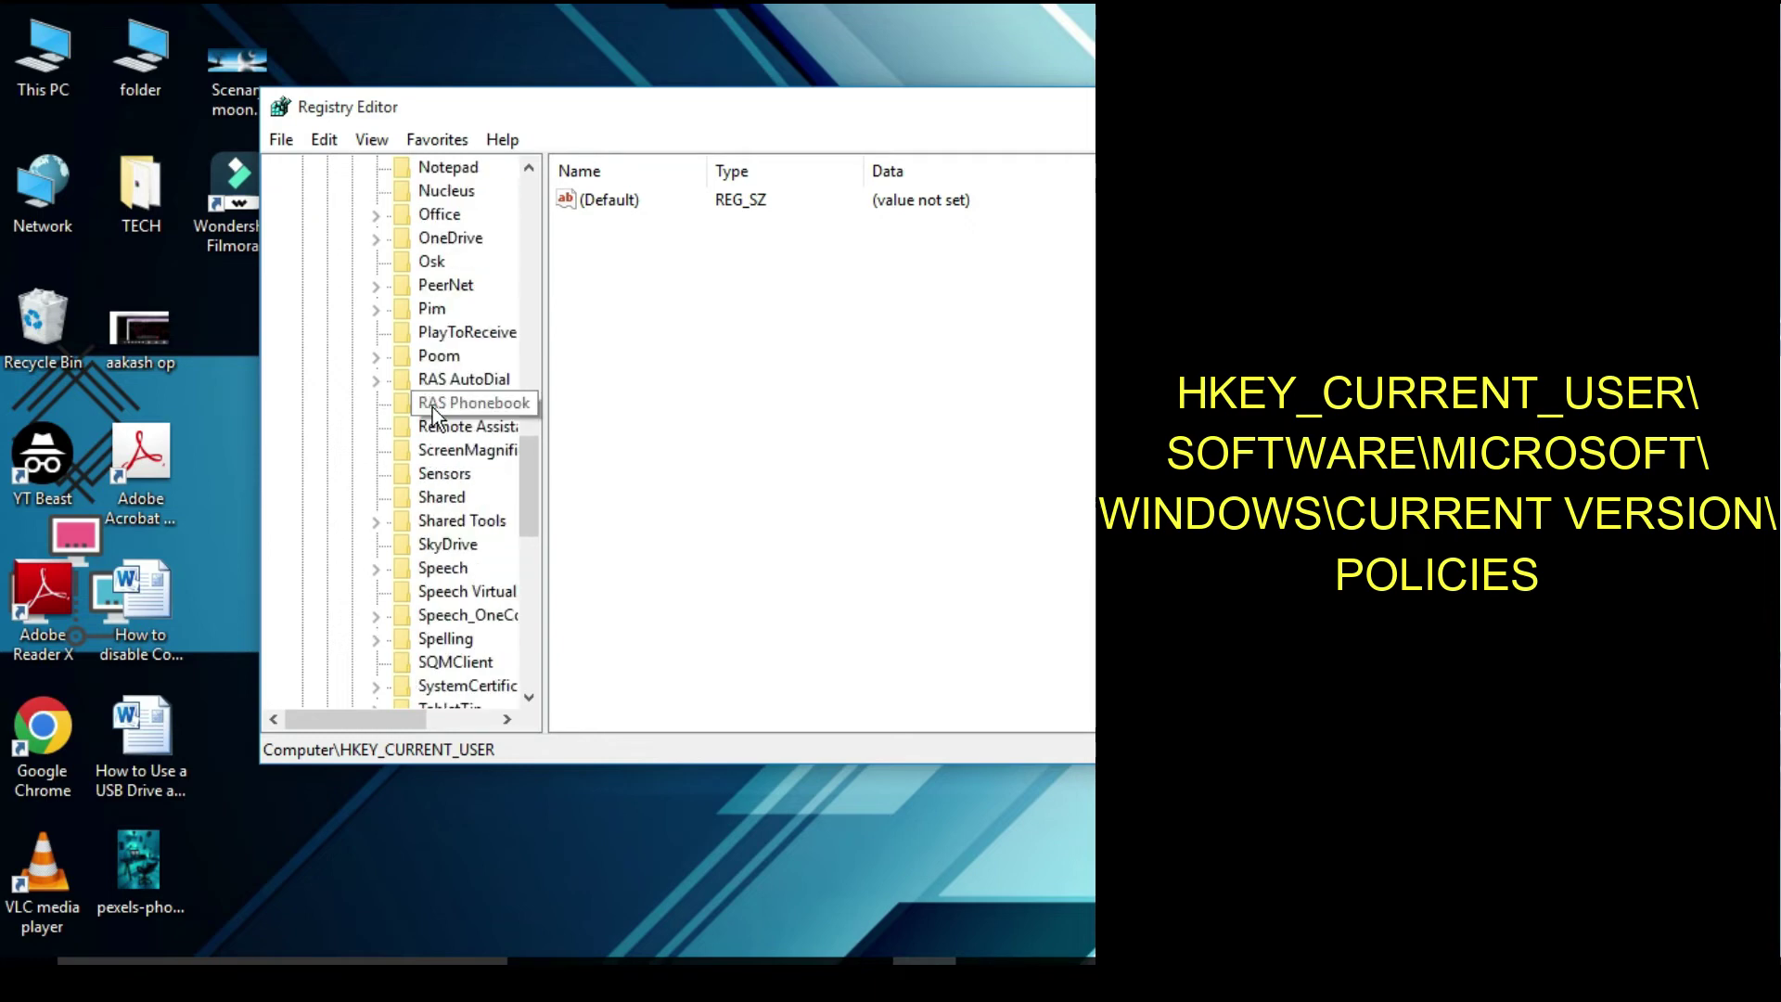
scroll(433, 411, "down", 3)
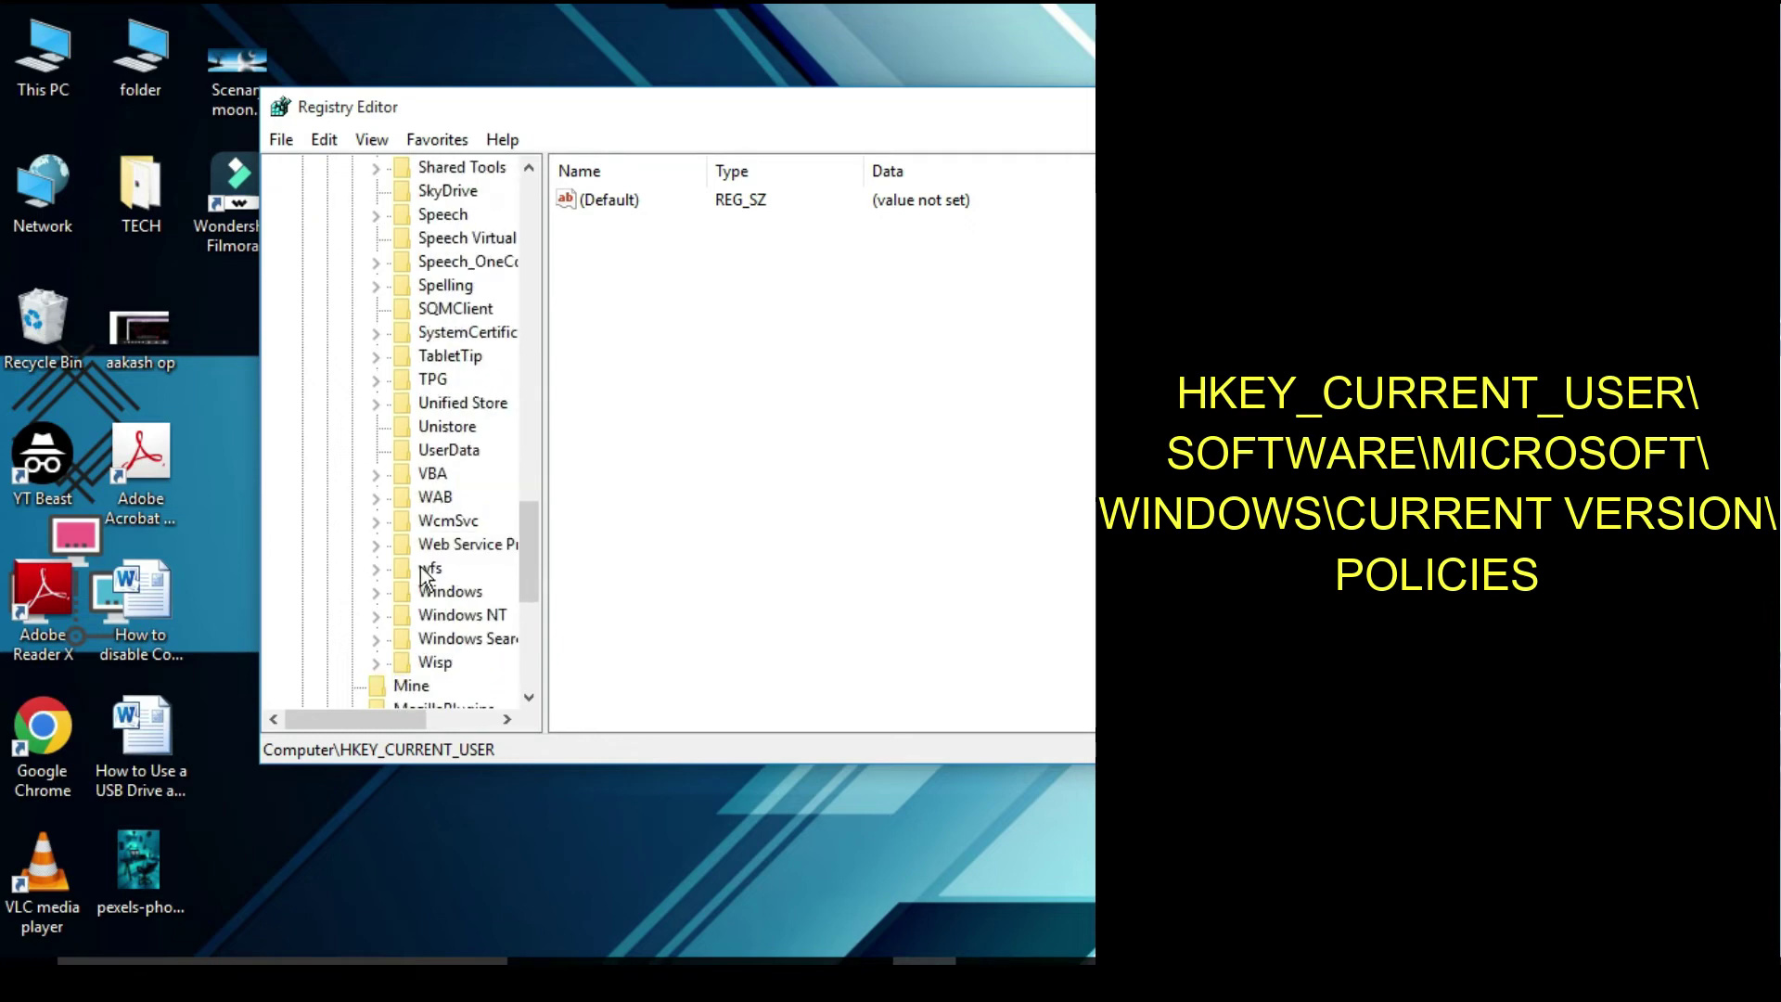
- Expand Windows > CurrentVersion > Policies and select the Explorer key
left_click(377, 593)
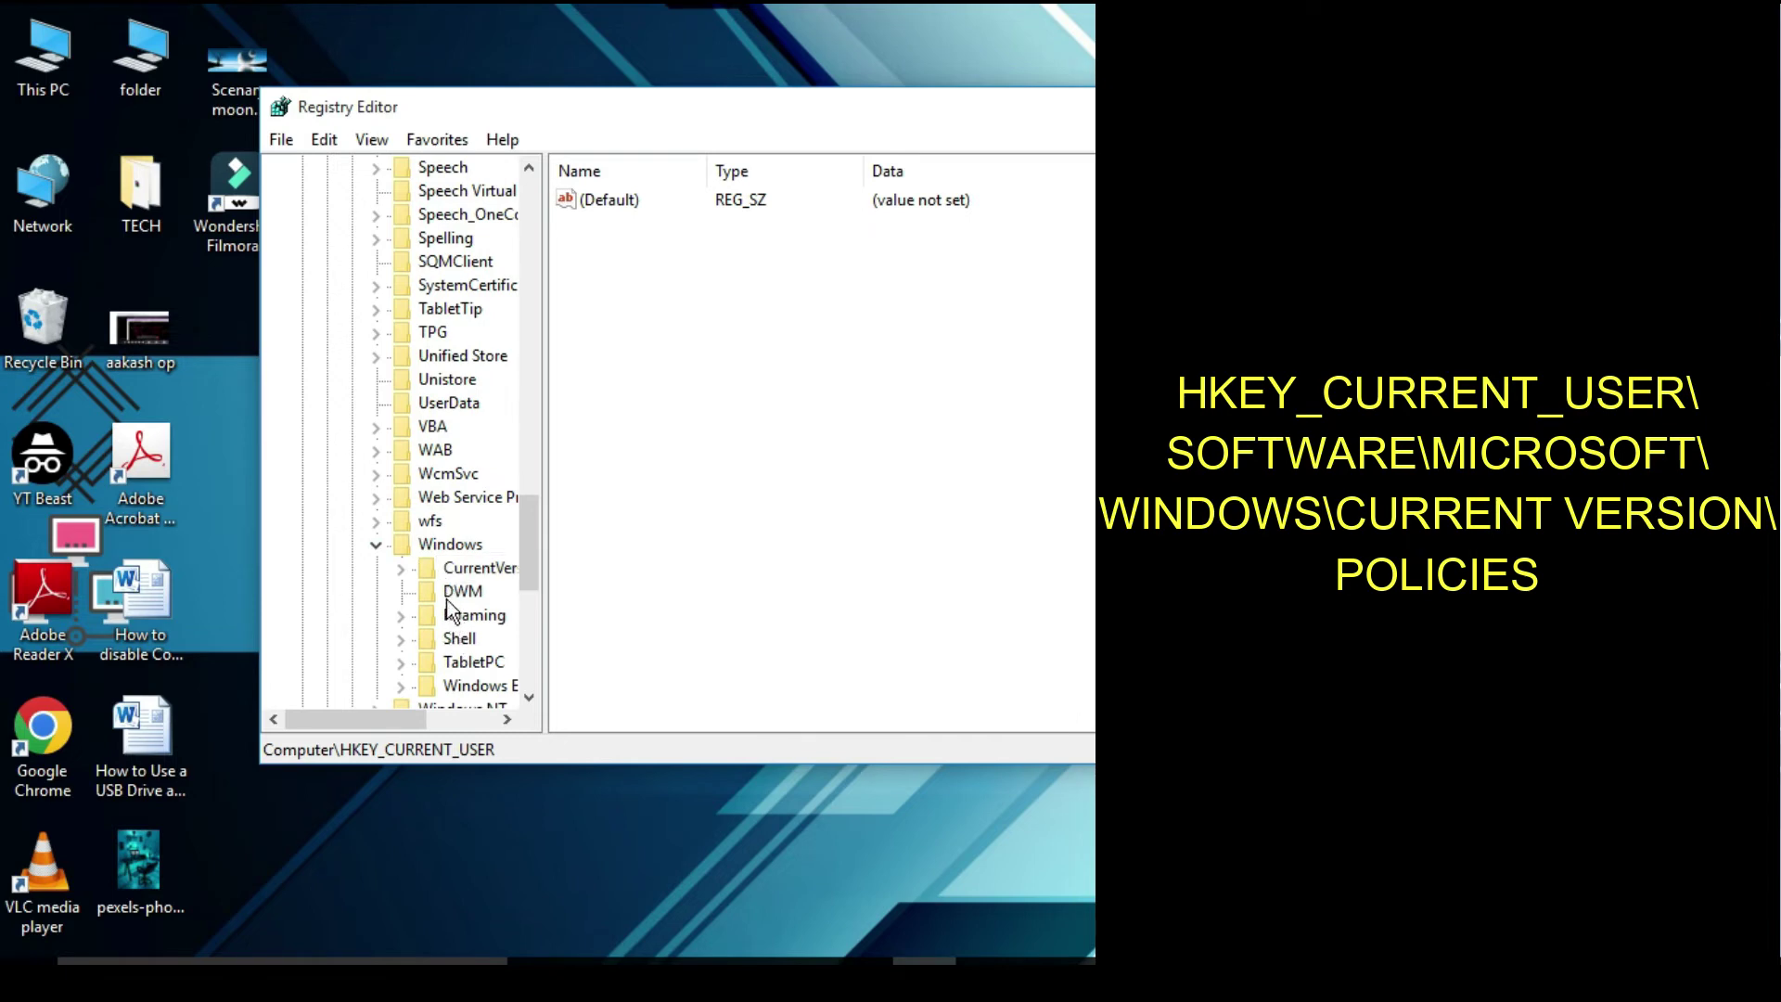
left_click(403, 568)
scroll(464, 436, "up", 2)
scroll(473, 483, "down", 4)
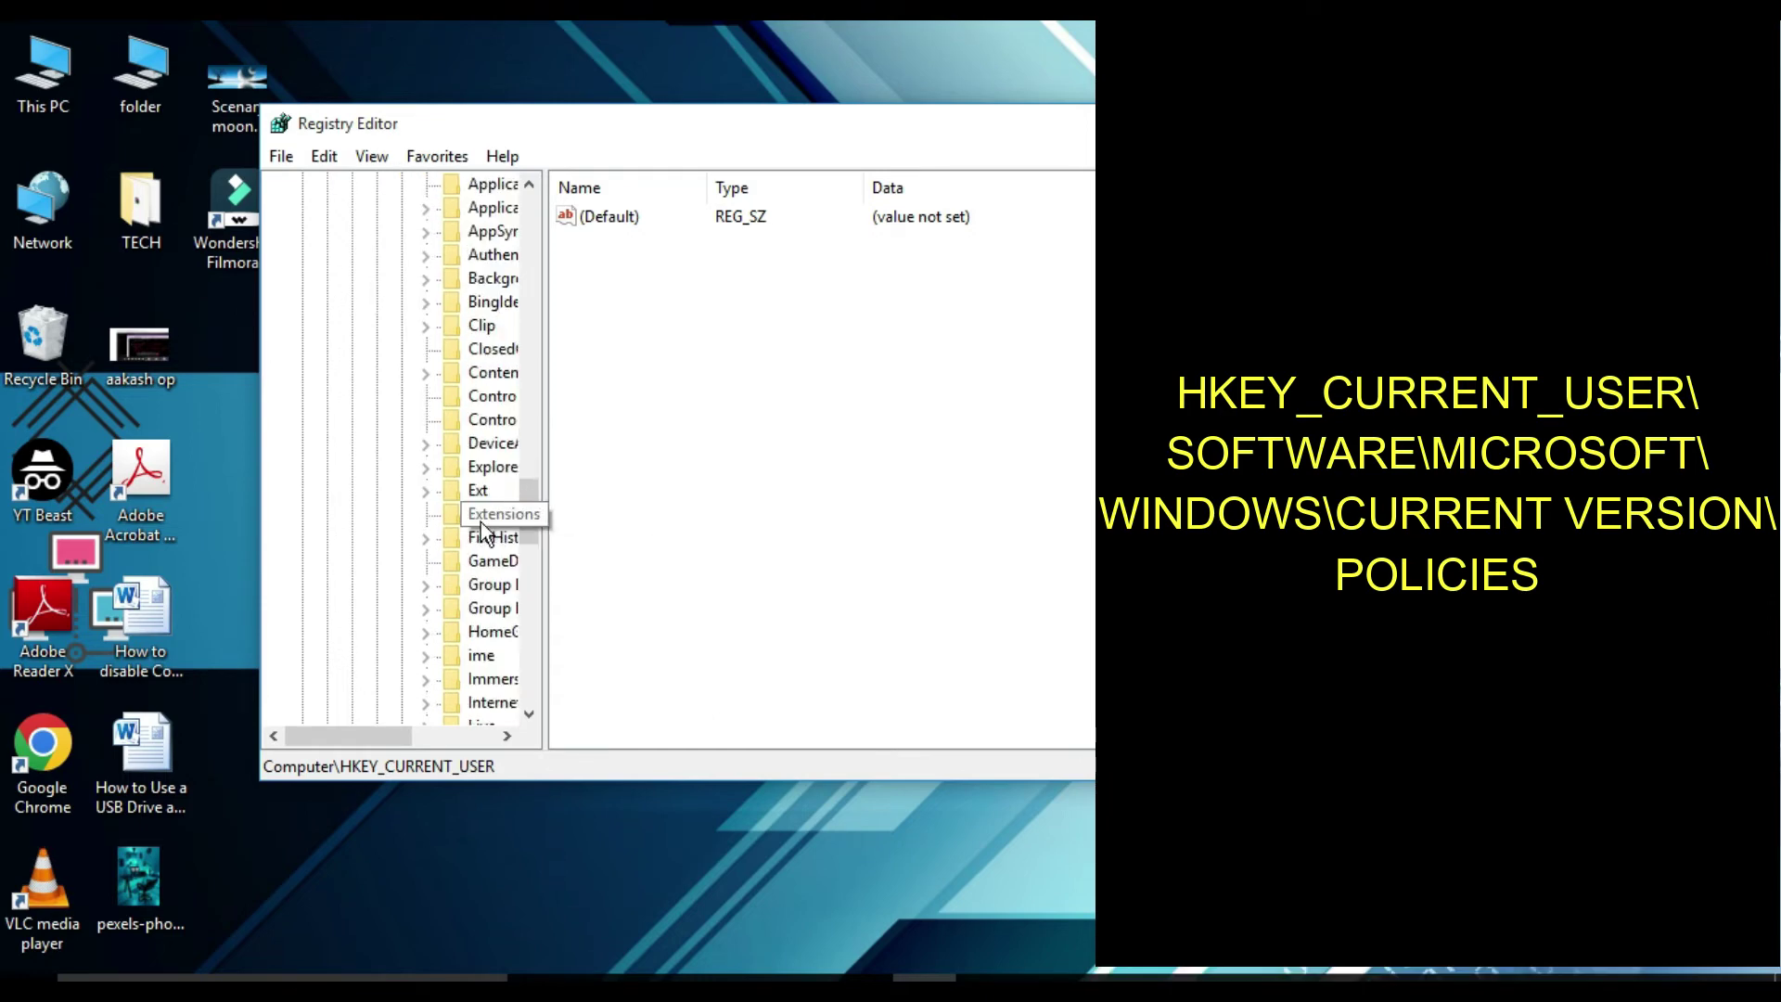
scroll(481, 522, "down", 1)
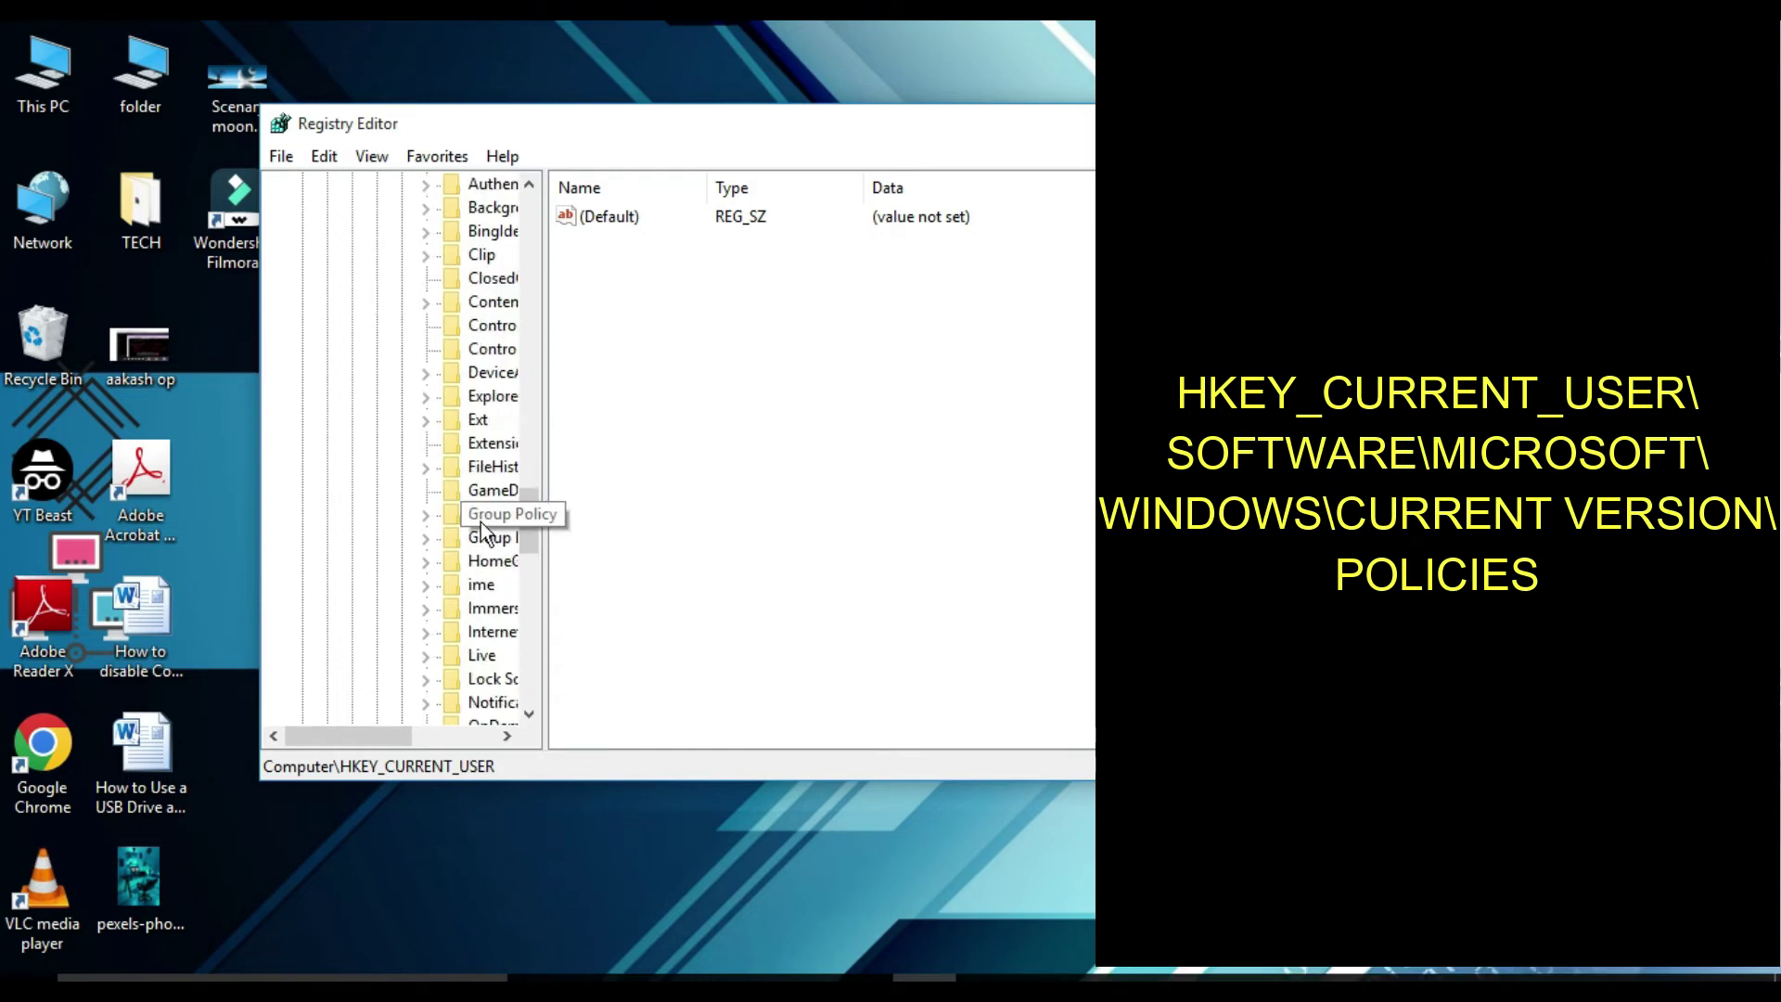
left_click_drag(353, 729, 416, 731)
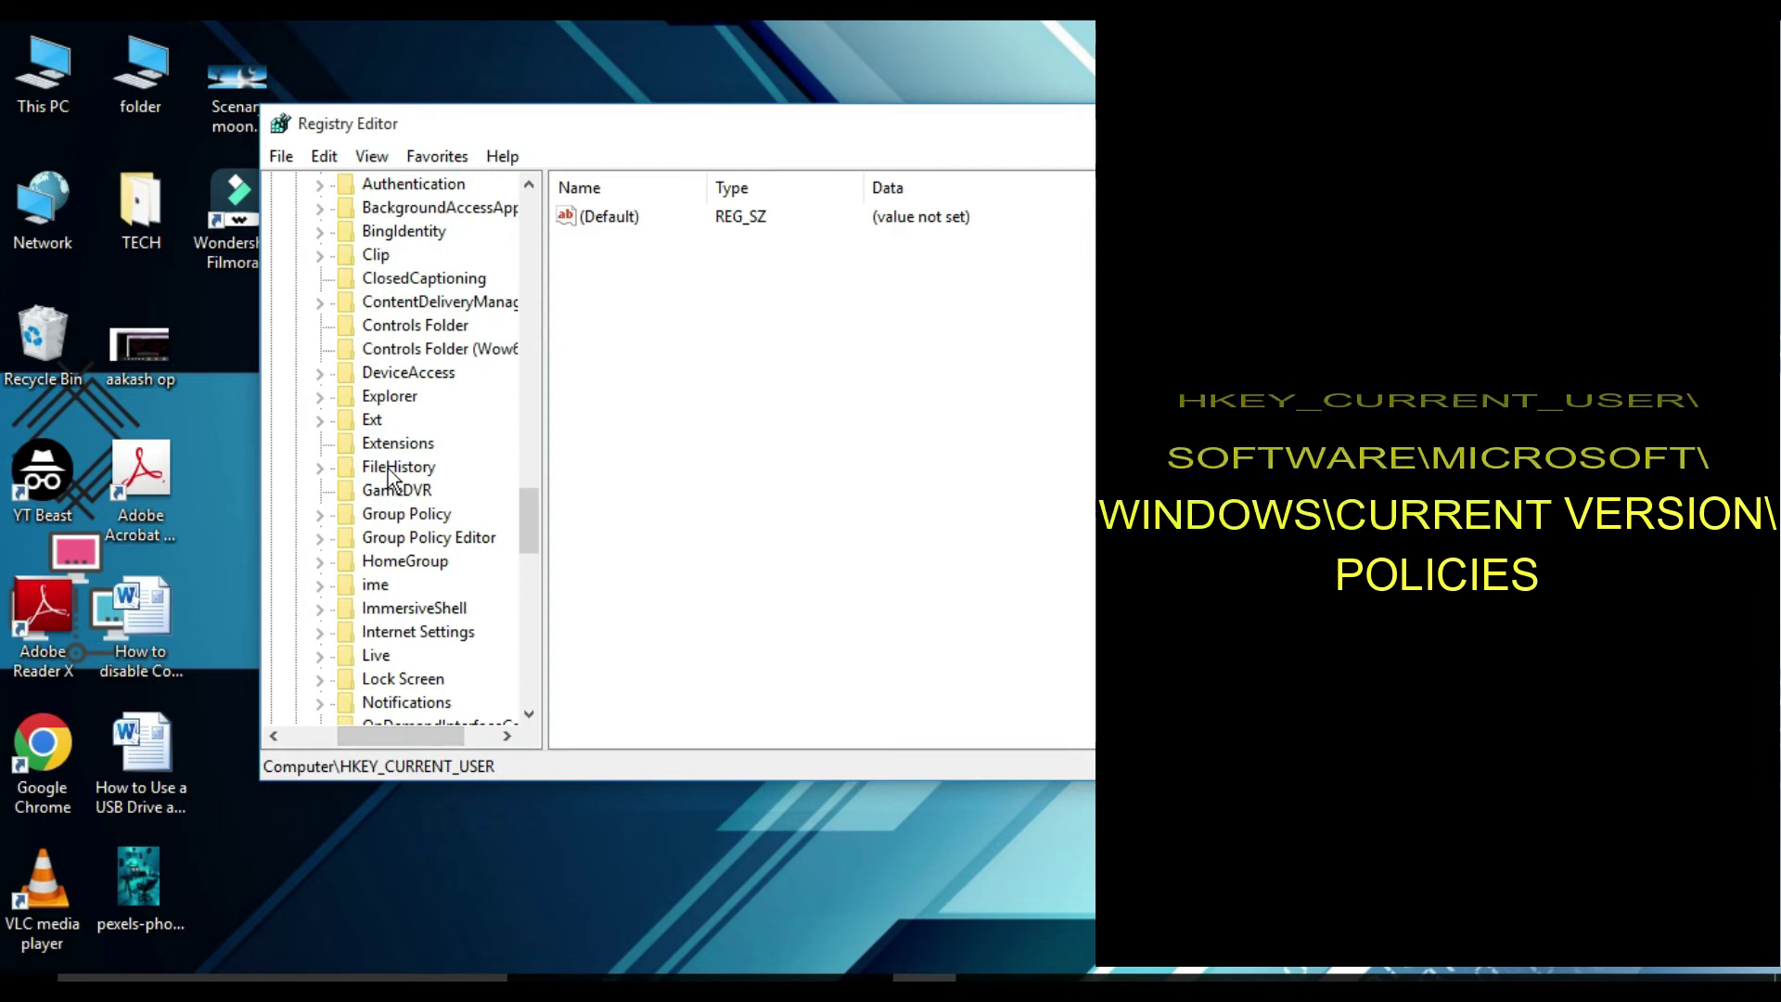
scroll(390, 468, "down", 2)
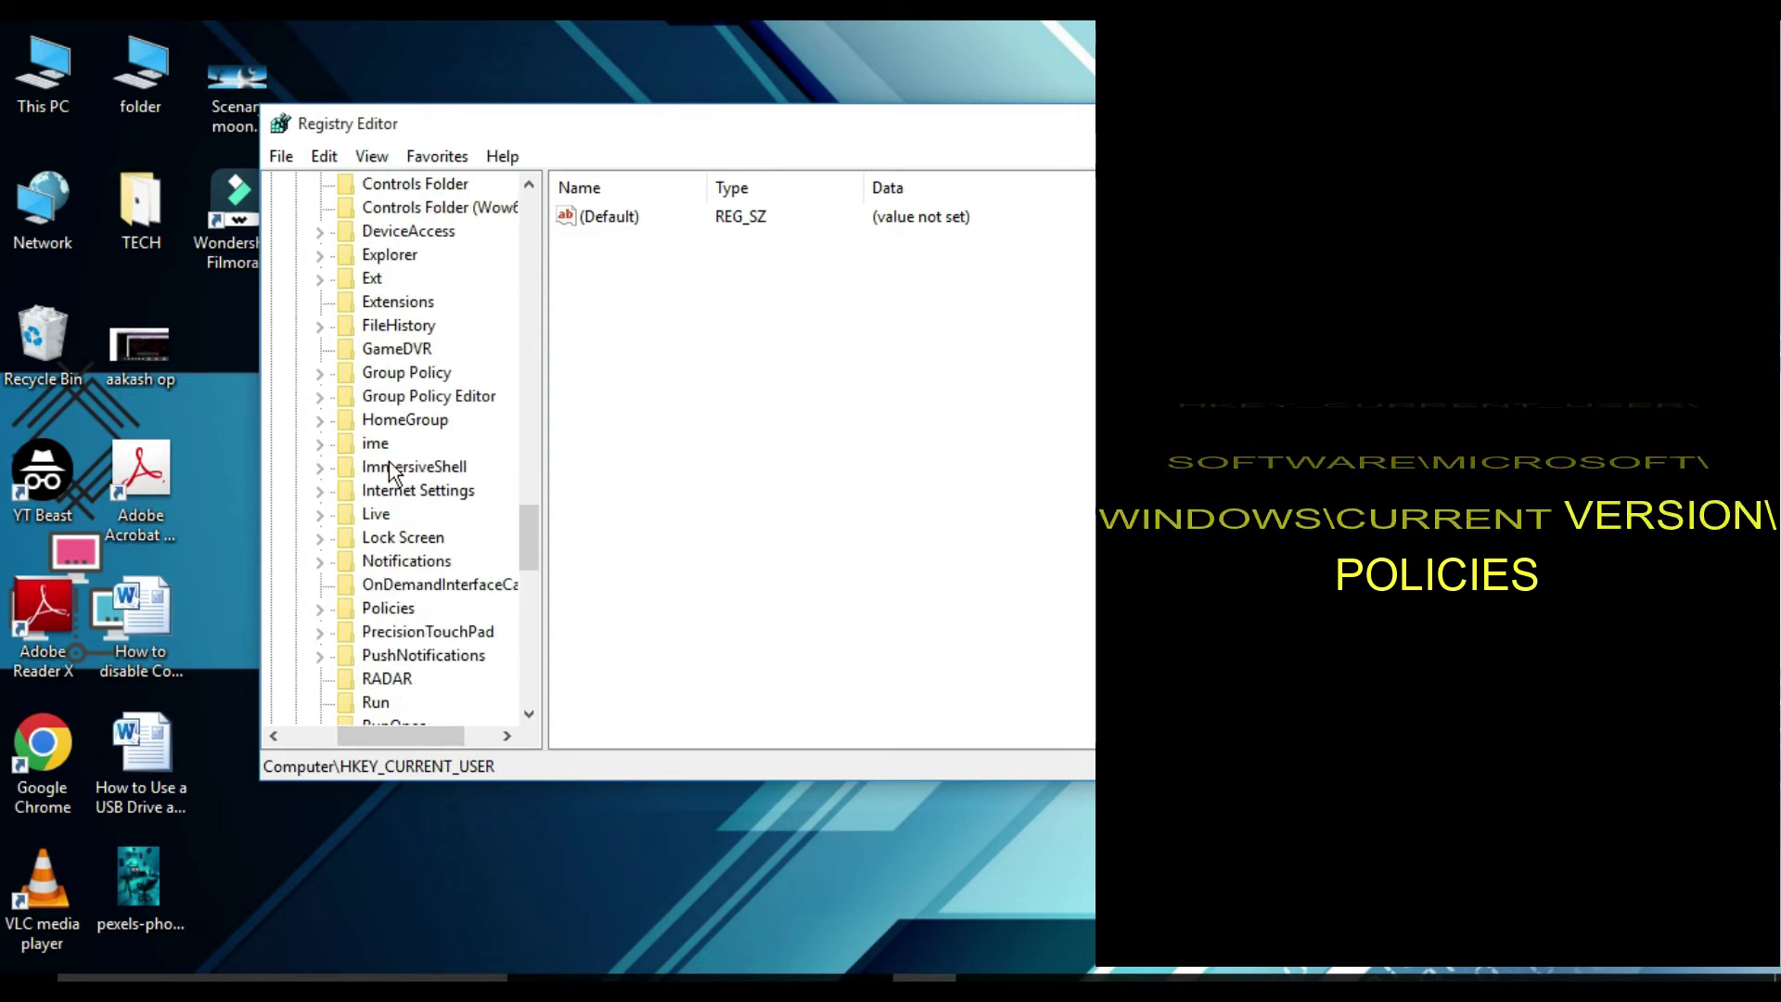
left_click(321, 610)
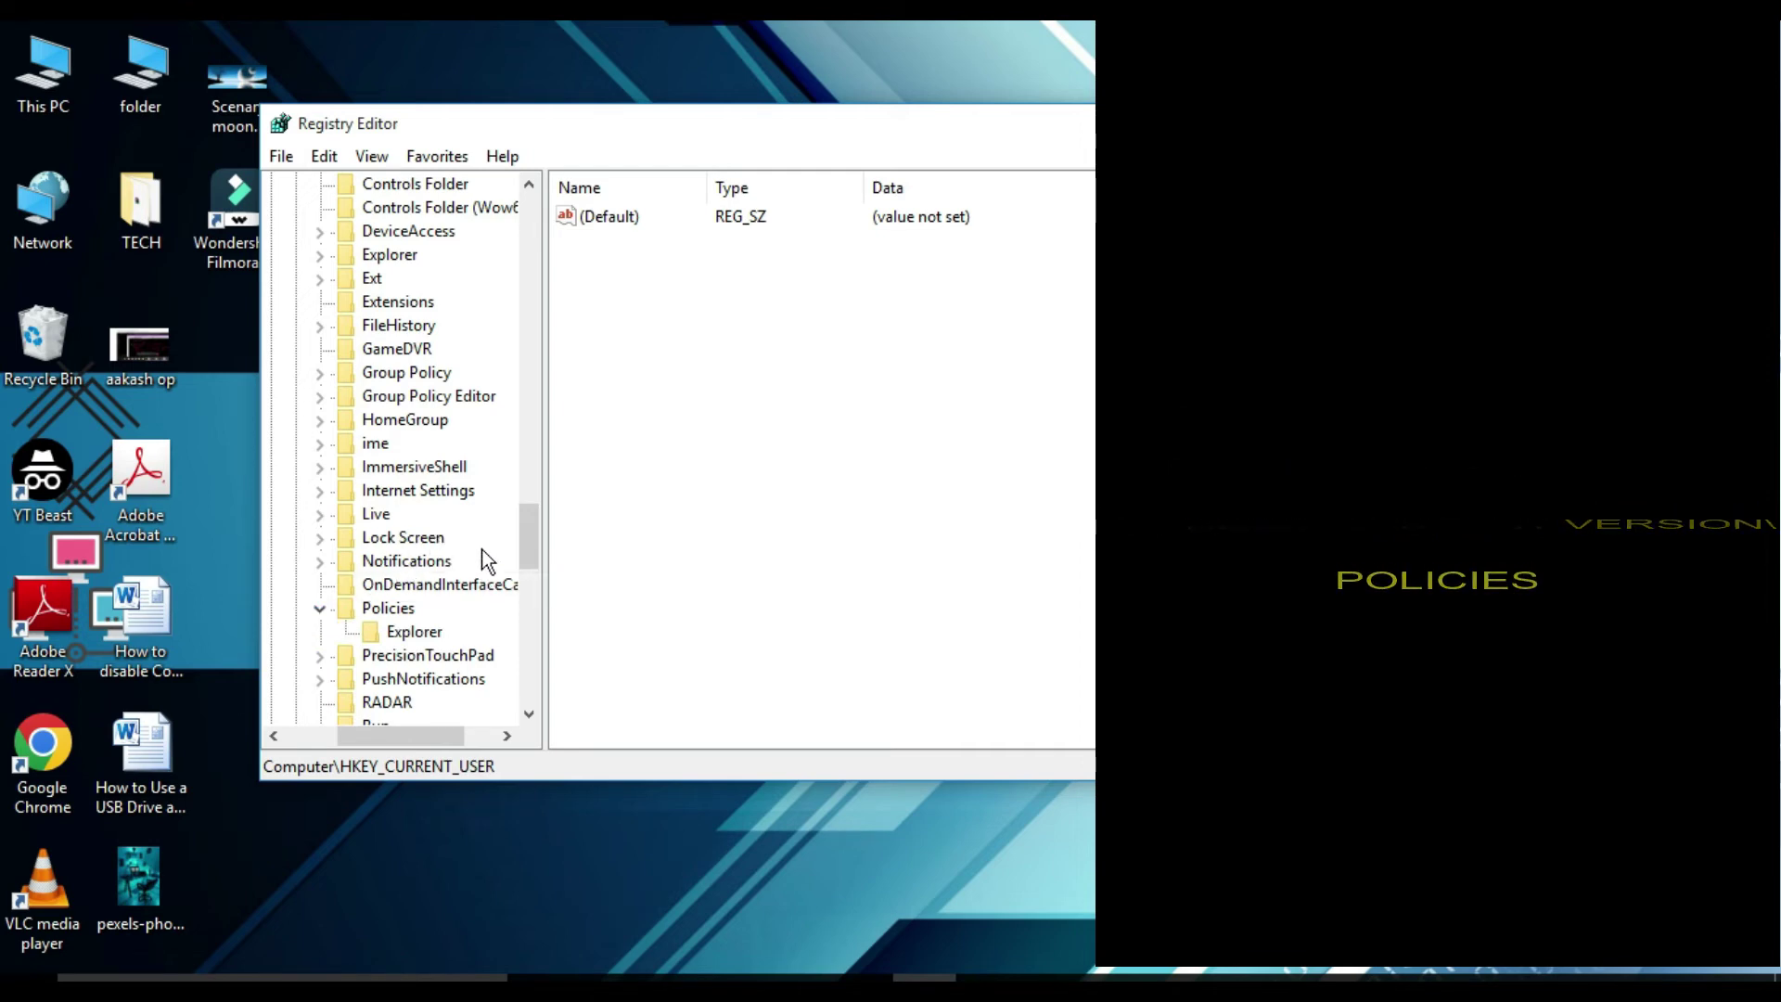
left_click(417, 632)
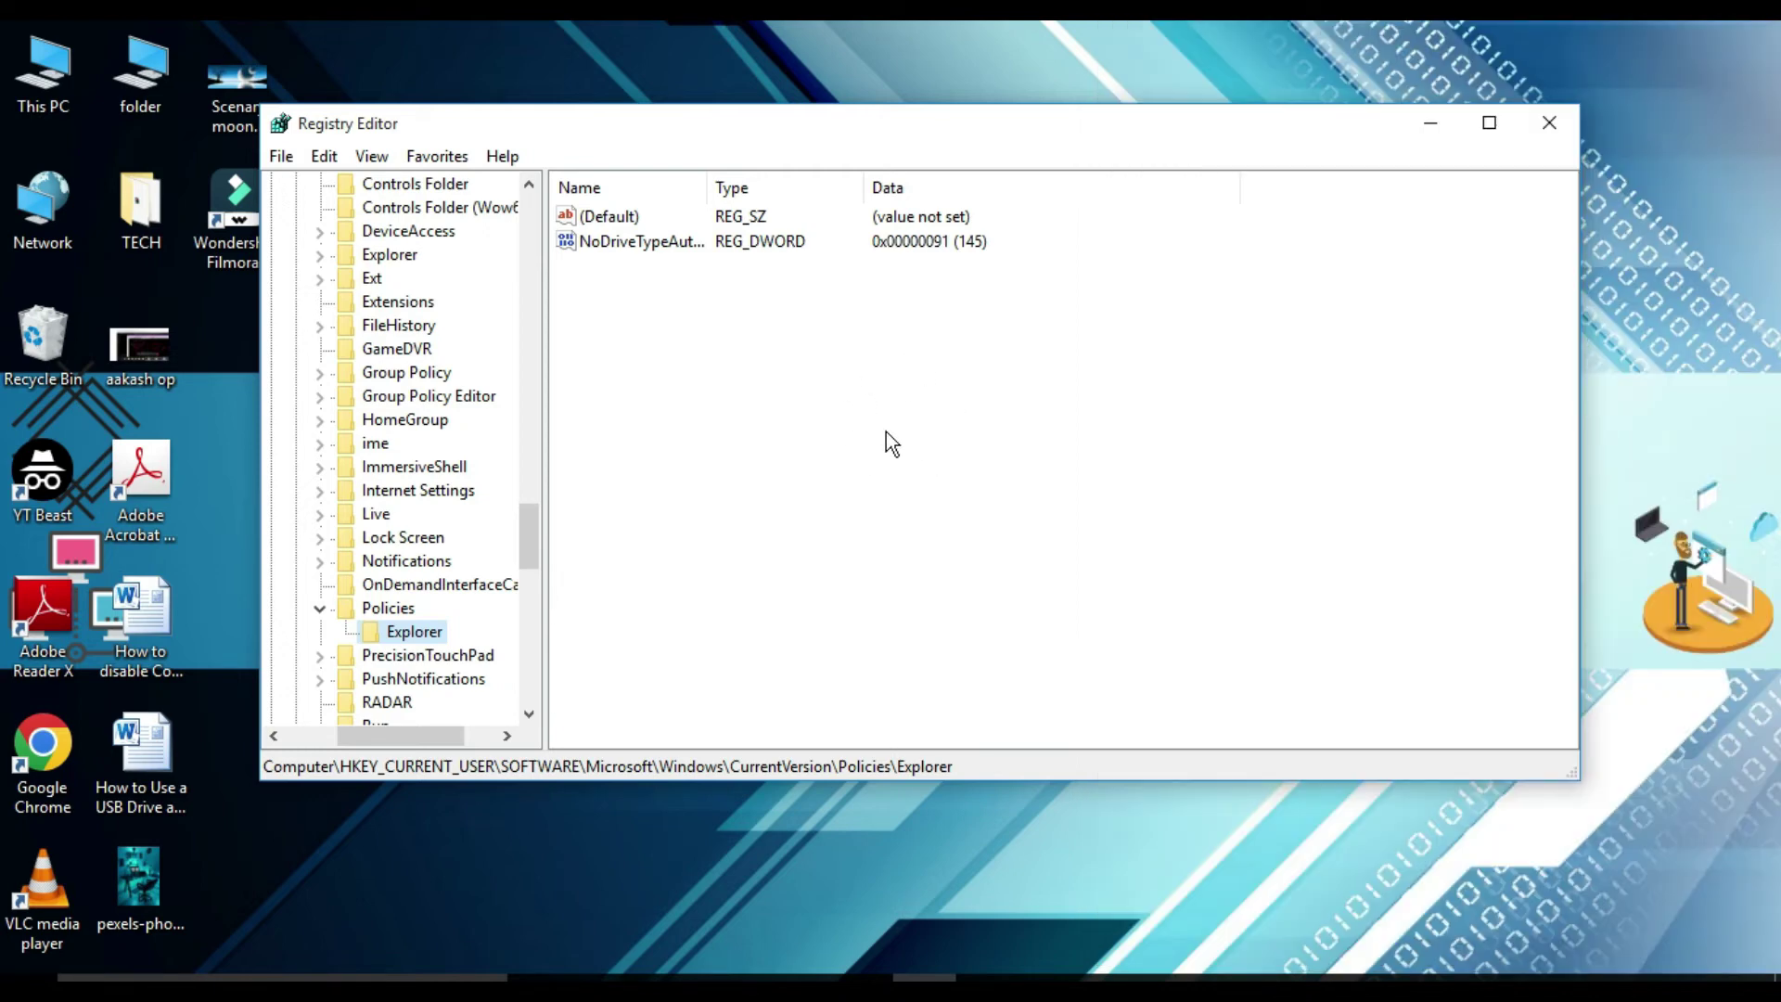
- Create a DWORD (32-bit) value named NoControlPanel in the Explorer key
right_click(411, 624)
right_click(391, 626)
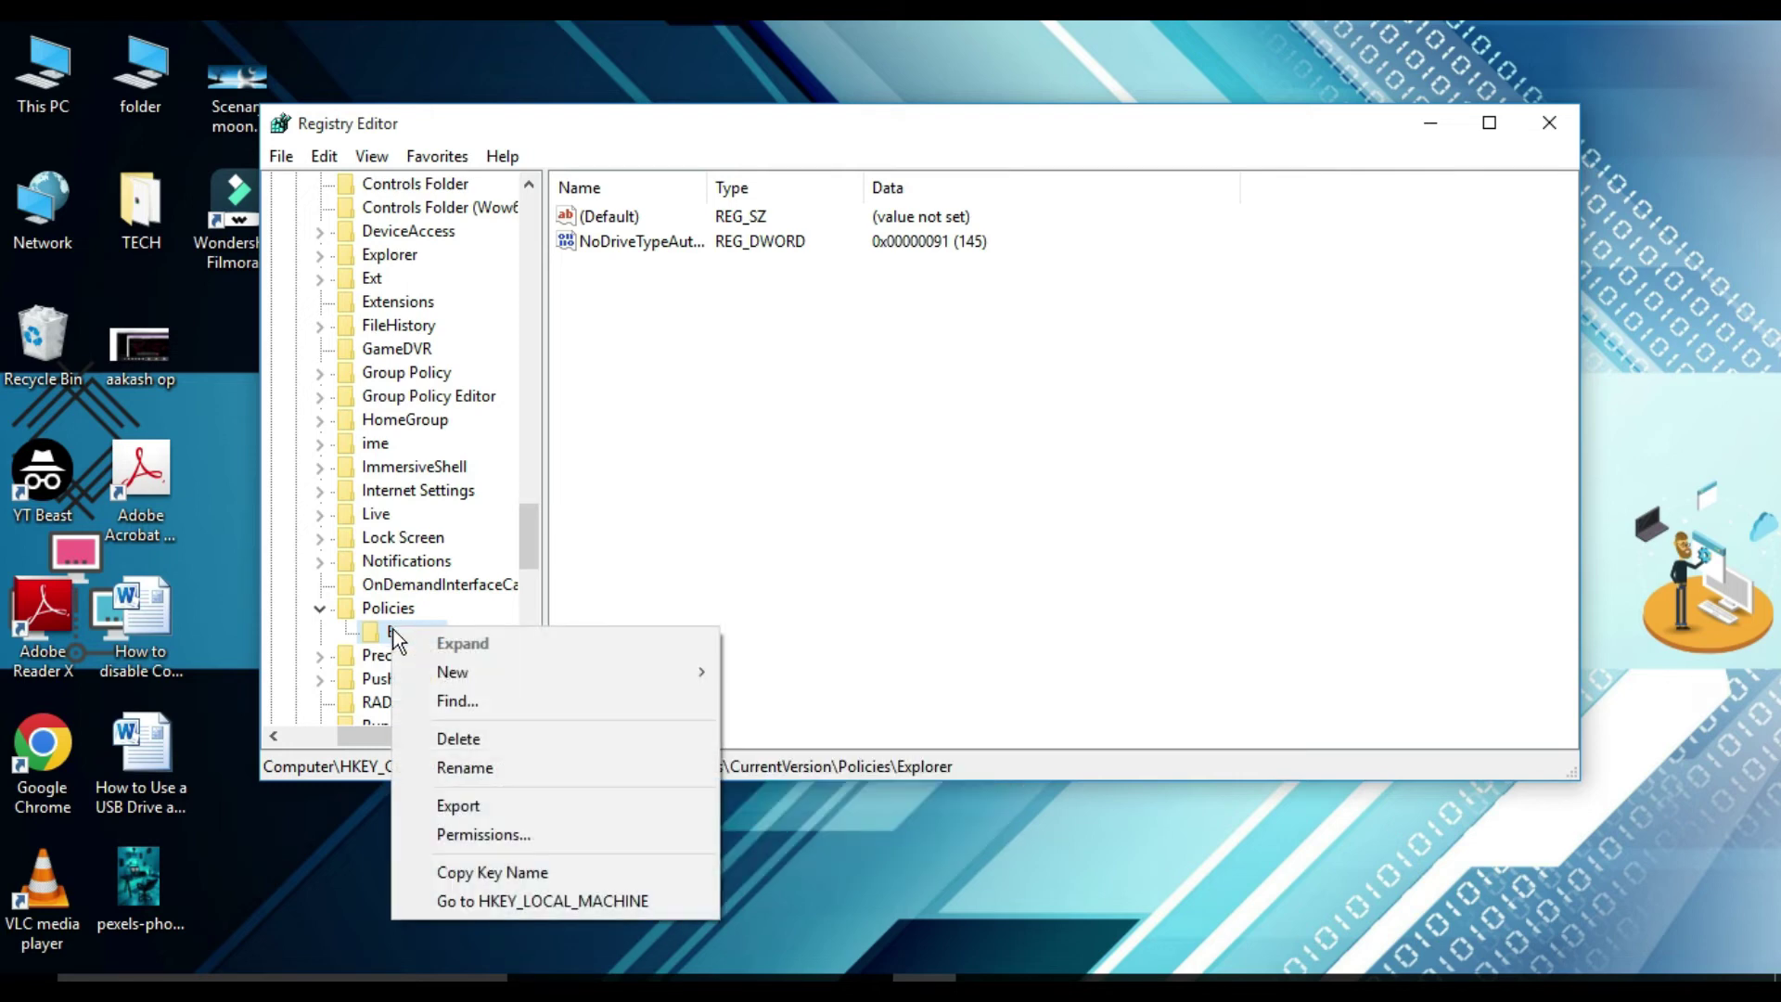
mouse_move(461, 670)
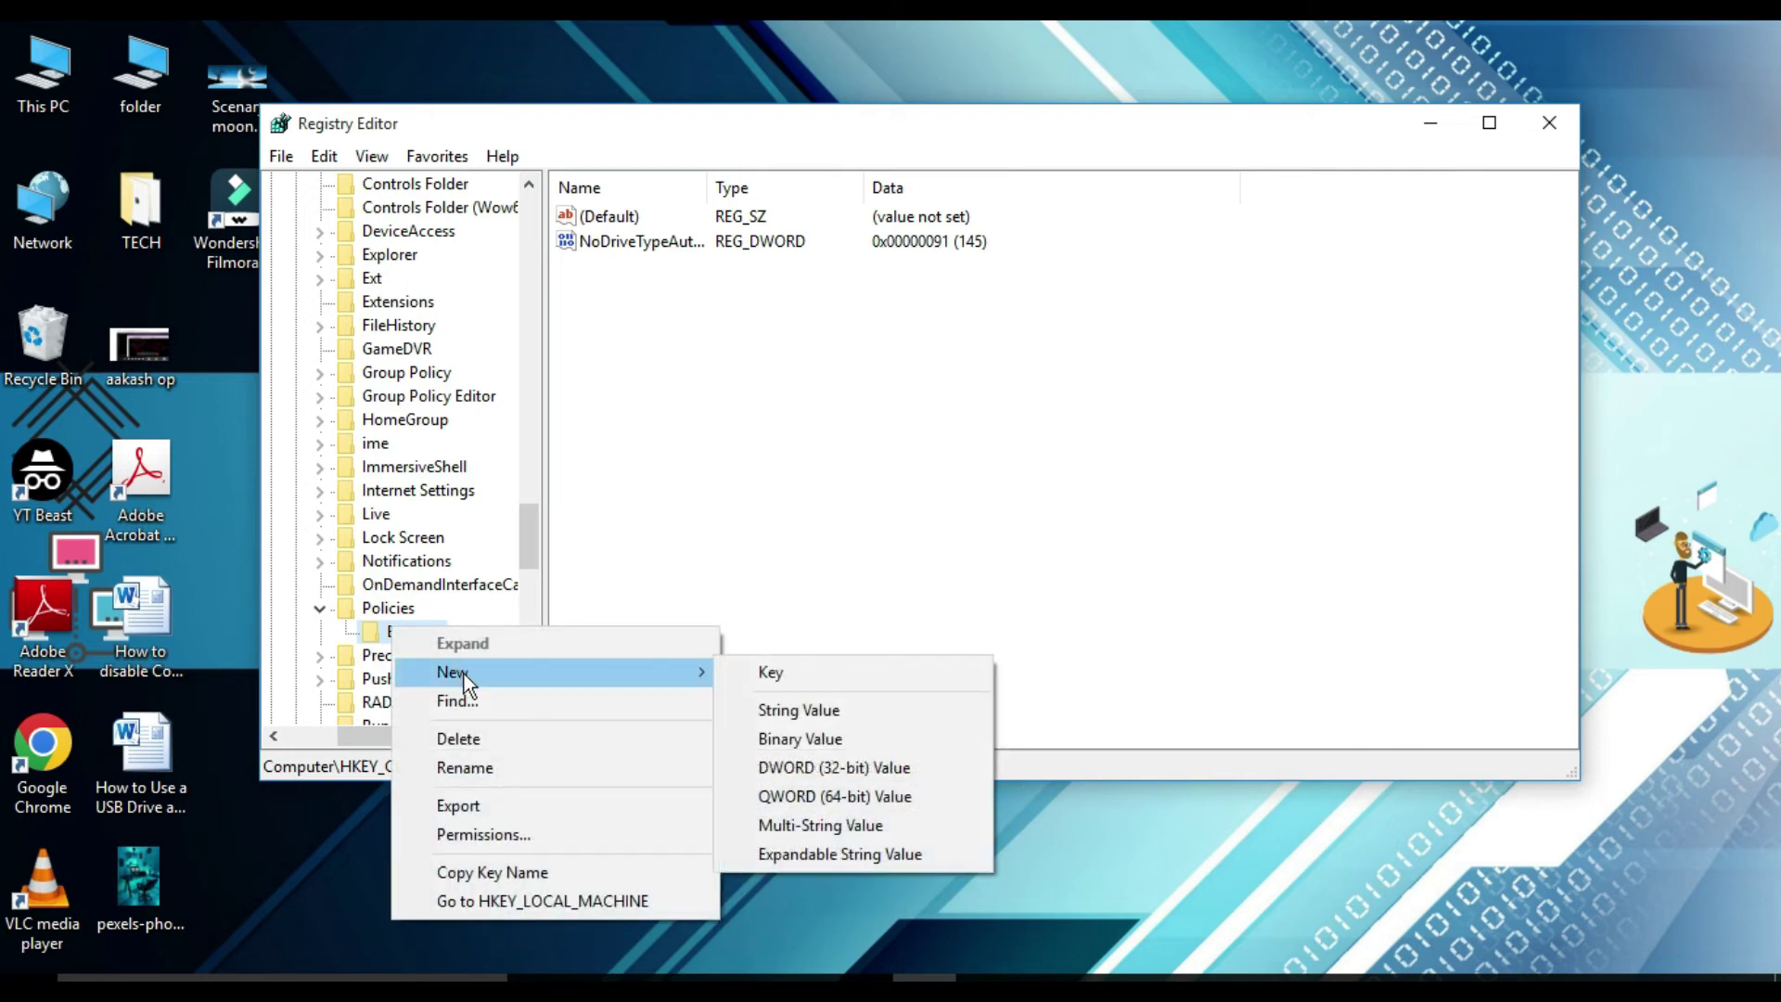
left_click(807, 770)
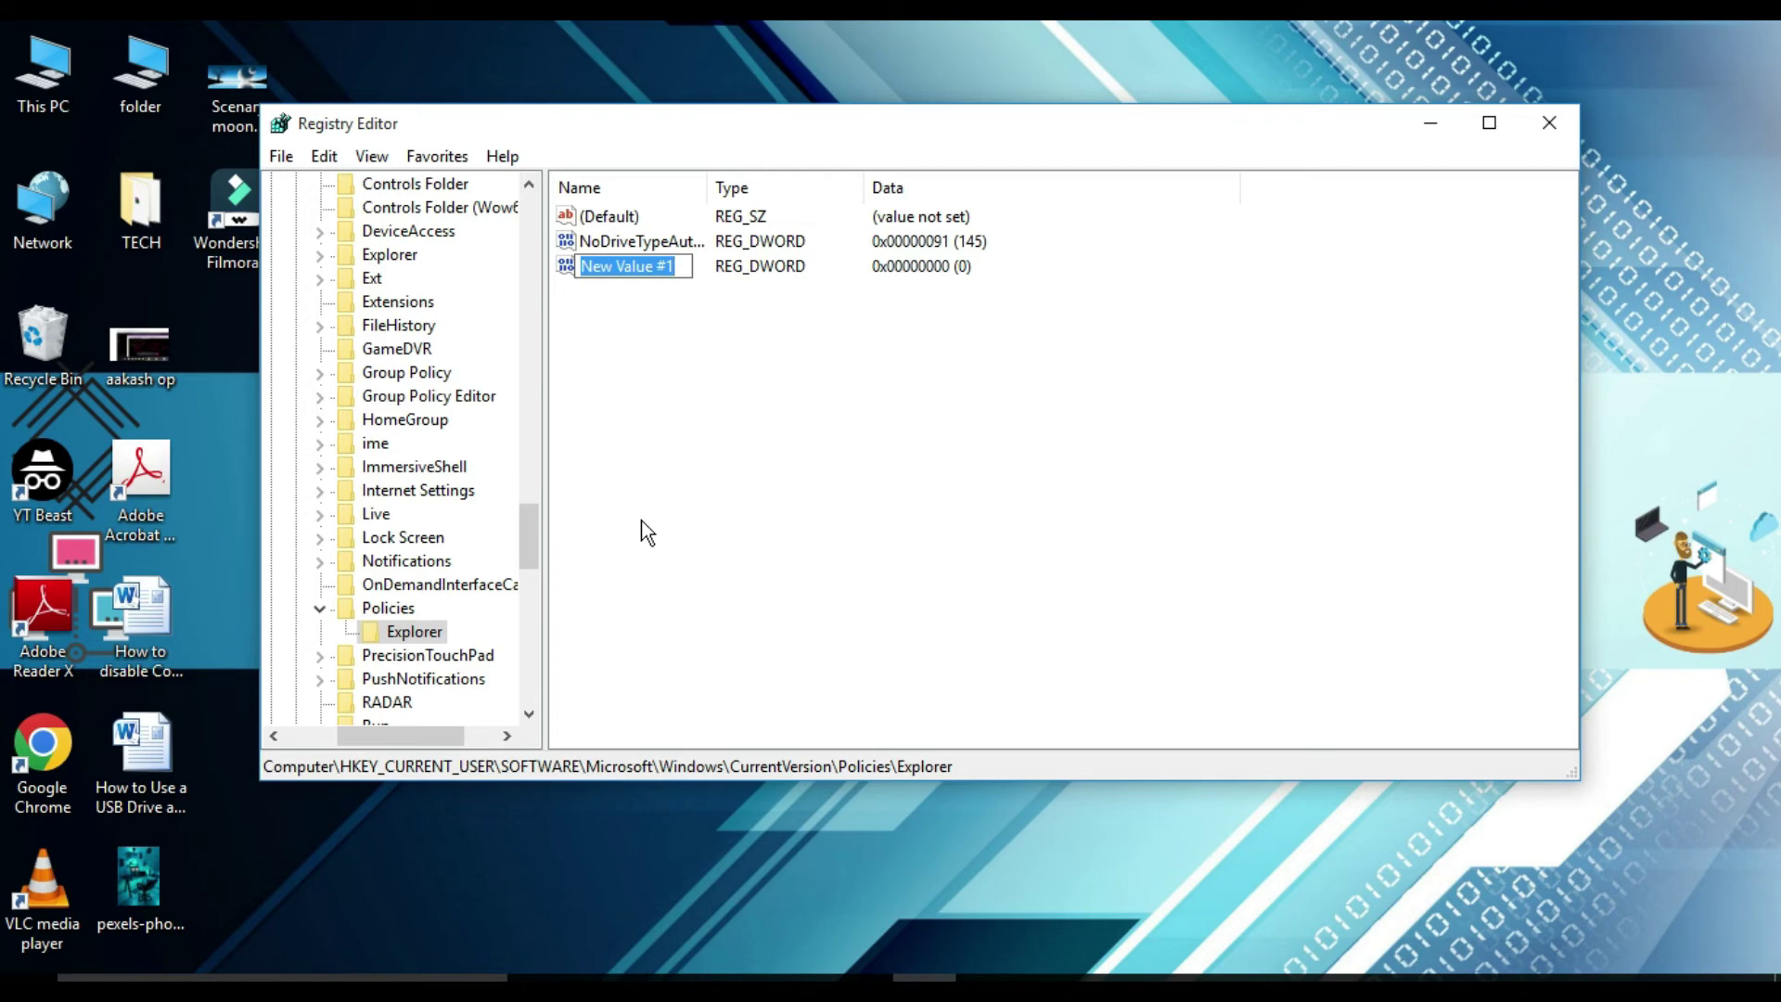
type("No")
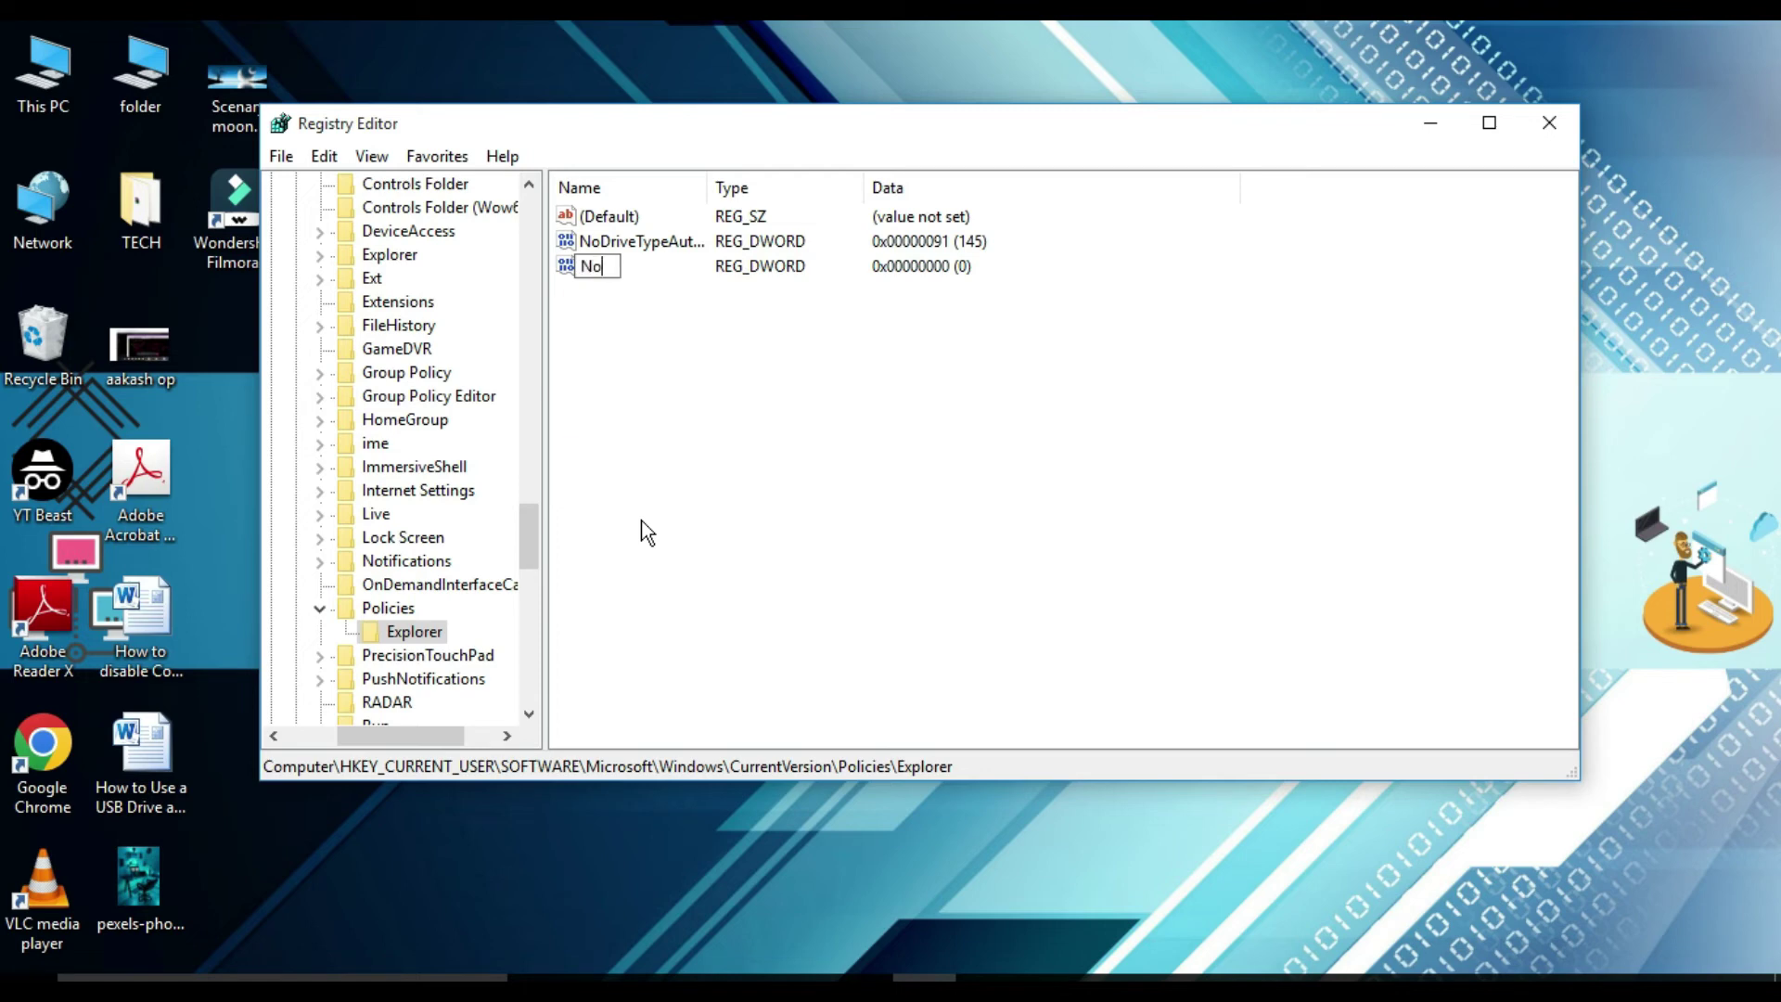
type("ControlPanel")
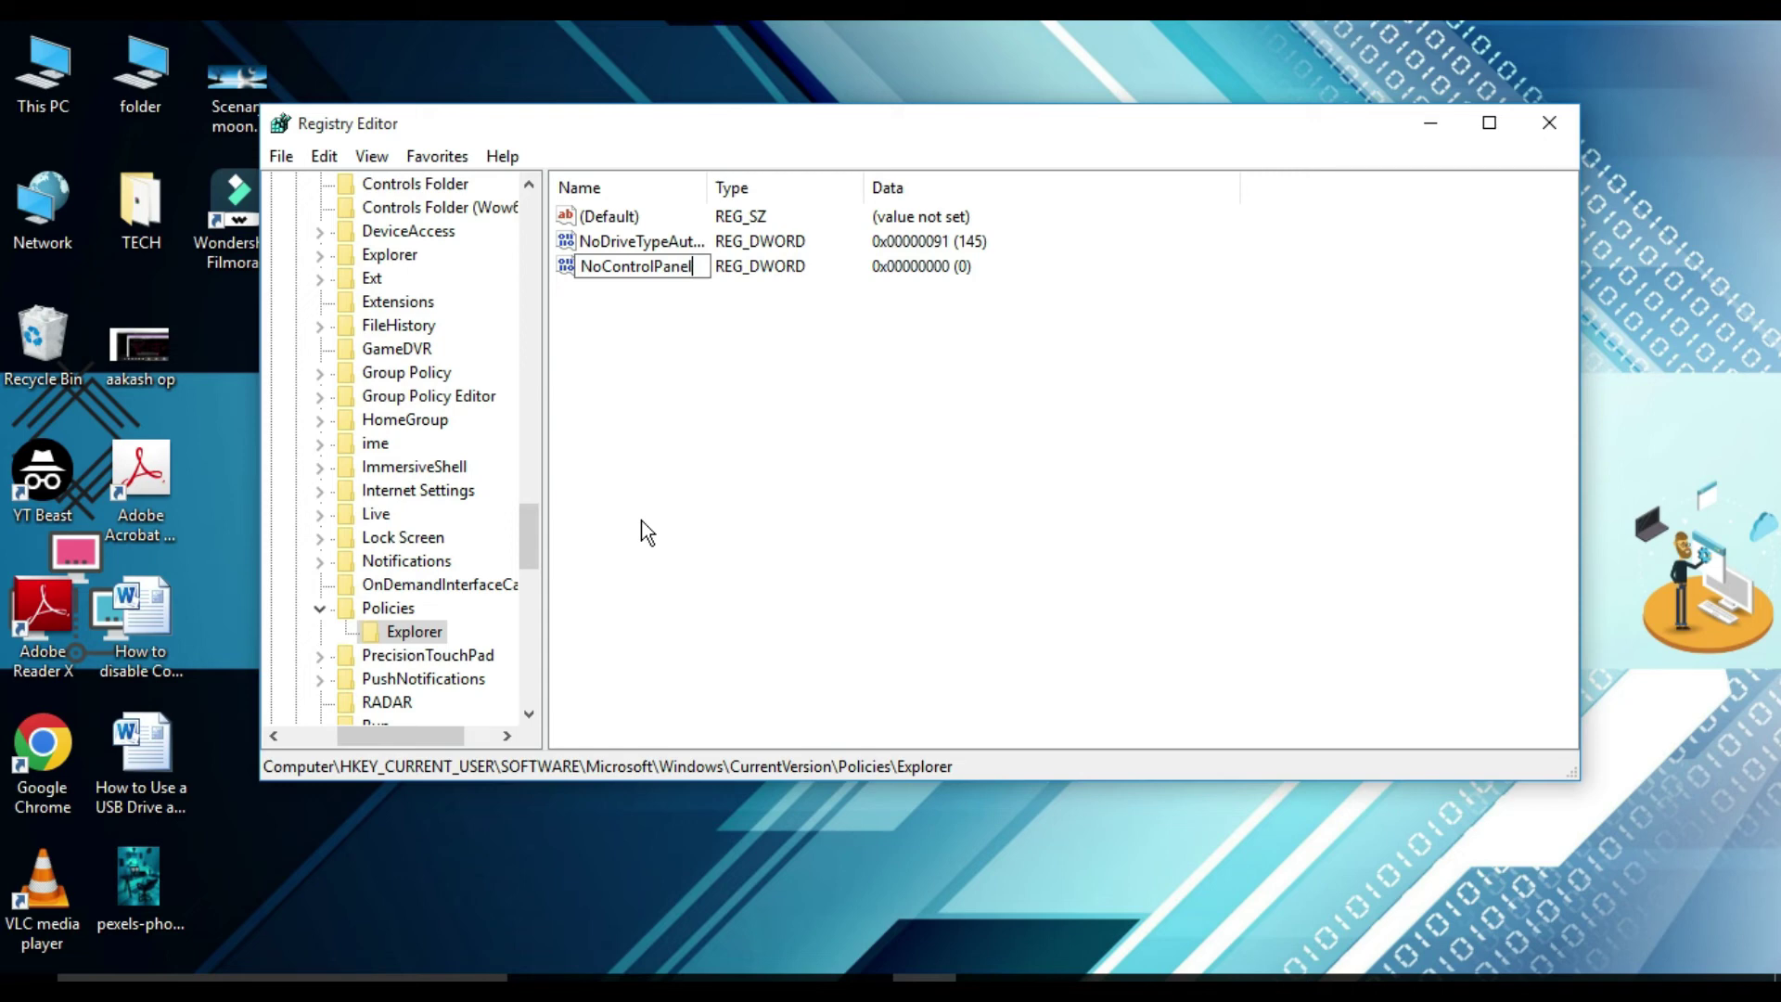
key("Return")
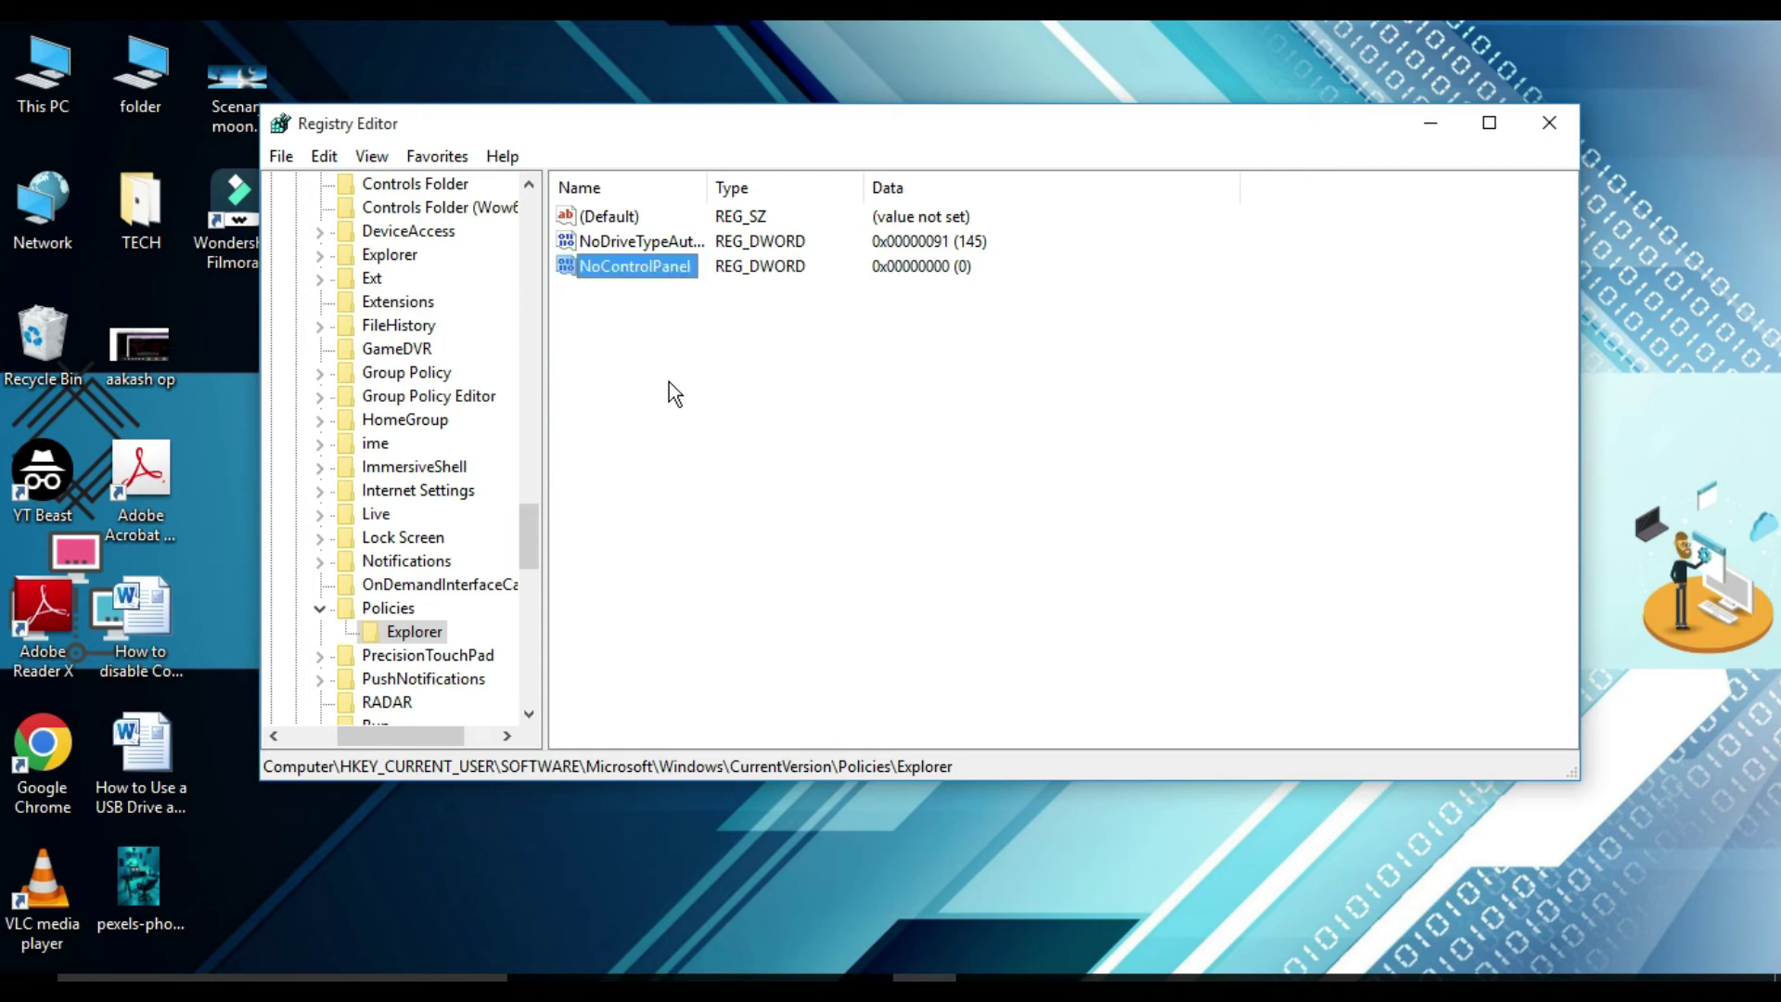
- Set NoControlPanel's value data to 1 and minimize Registry Editor
double_click(631, 269)
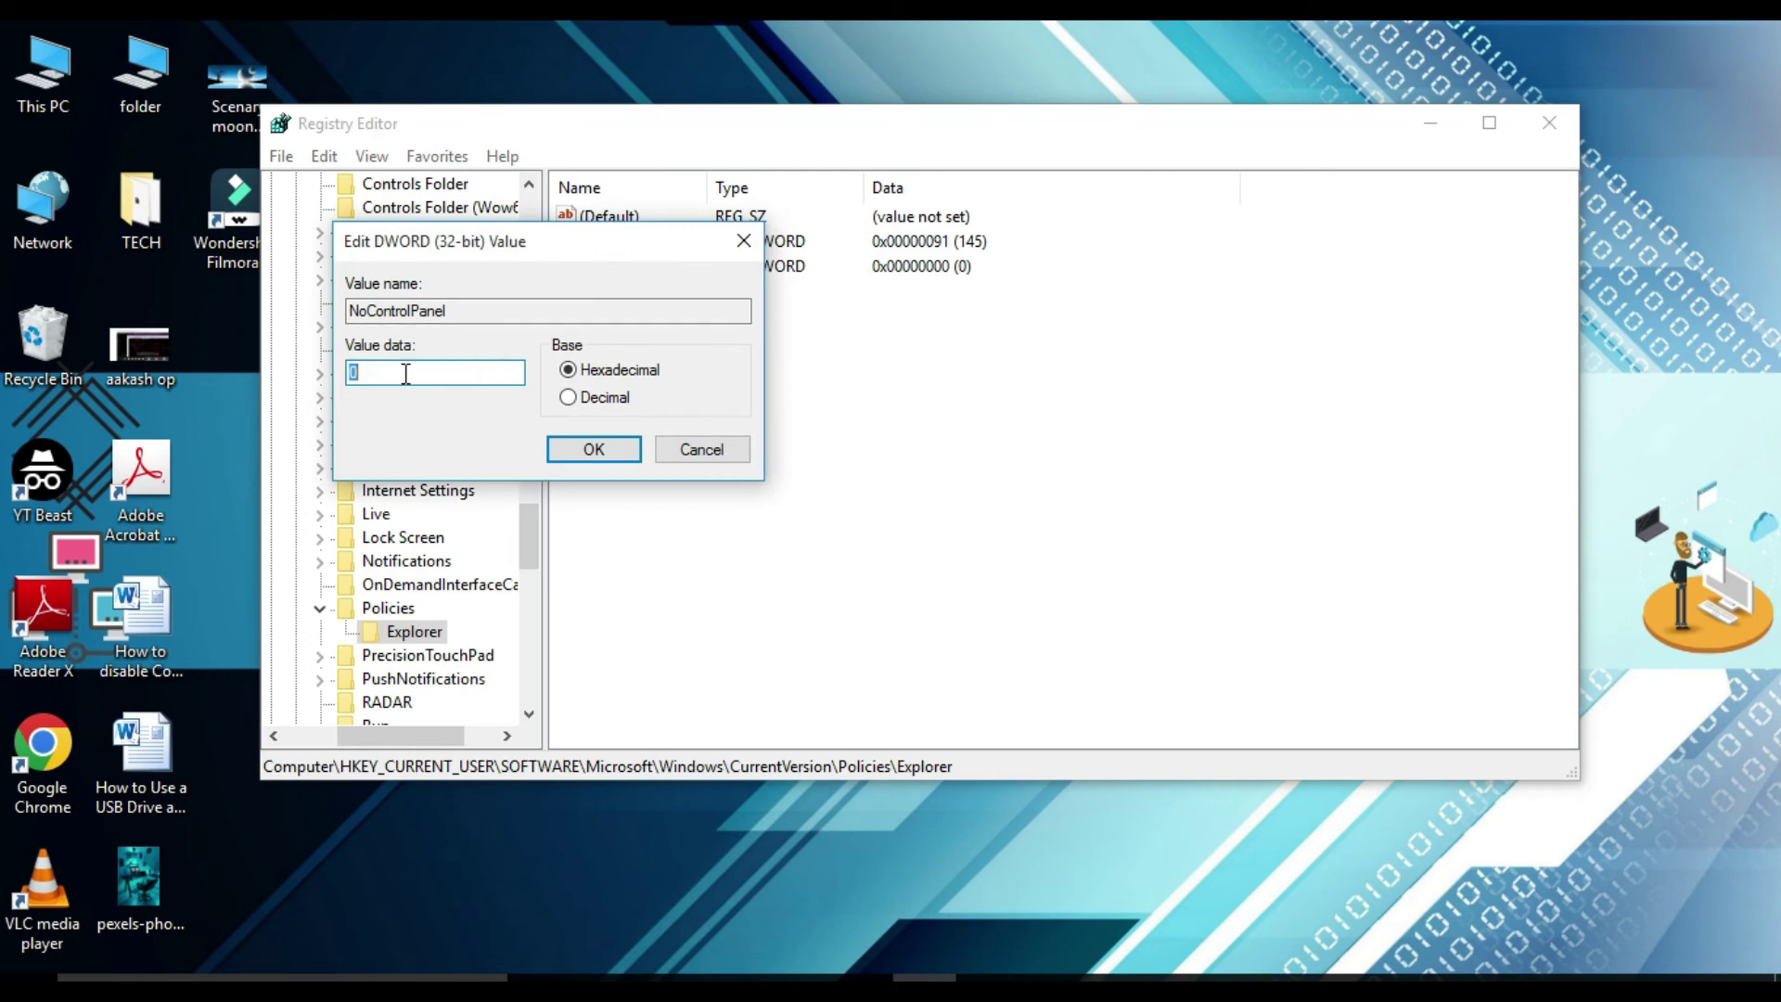
type("1")
left_click(583, 456)
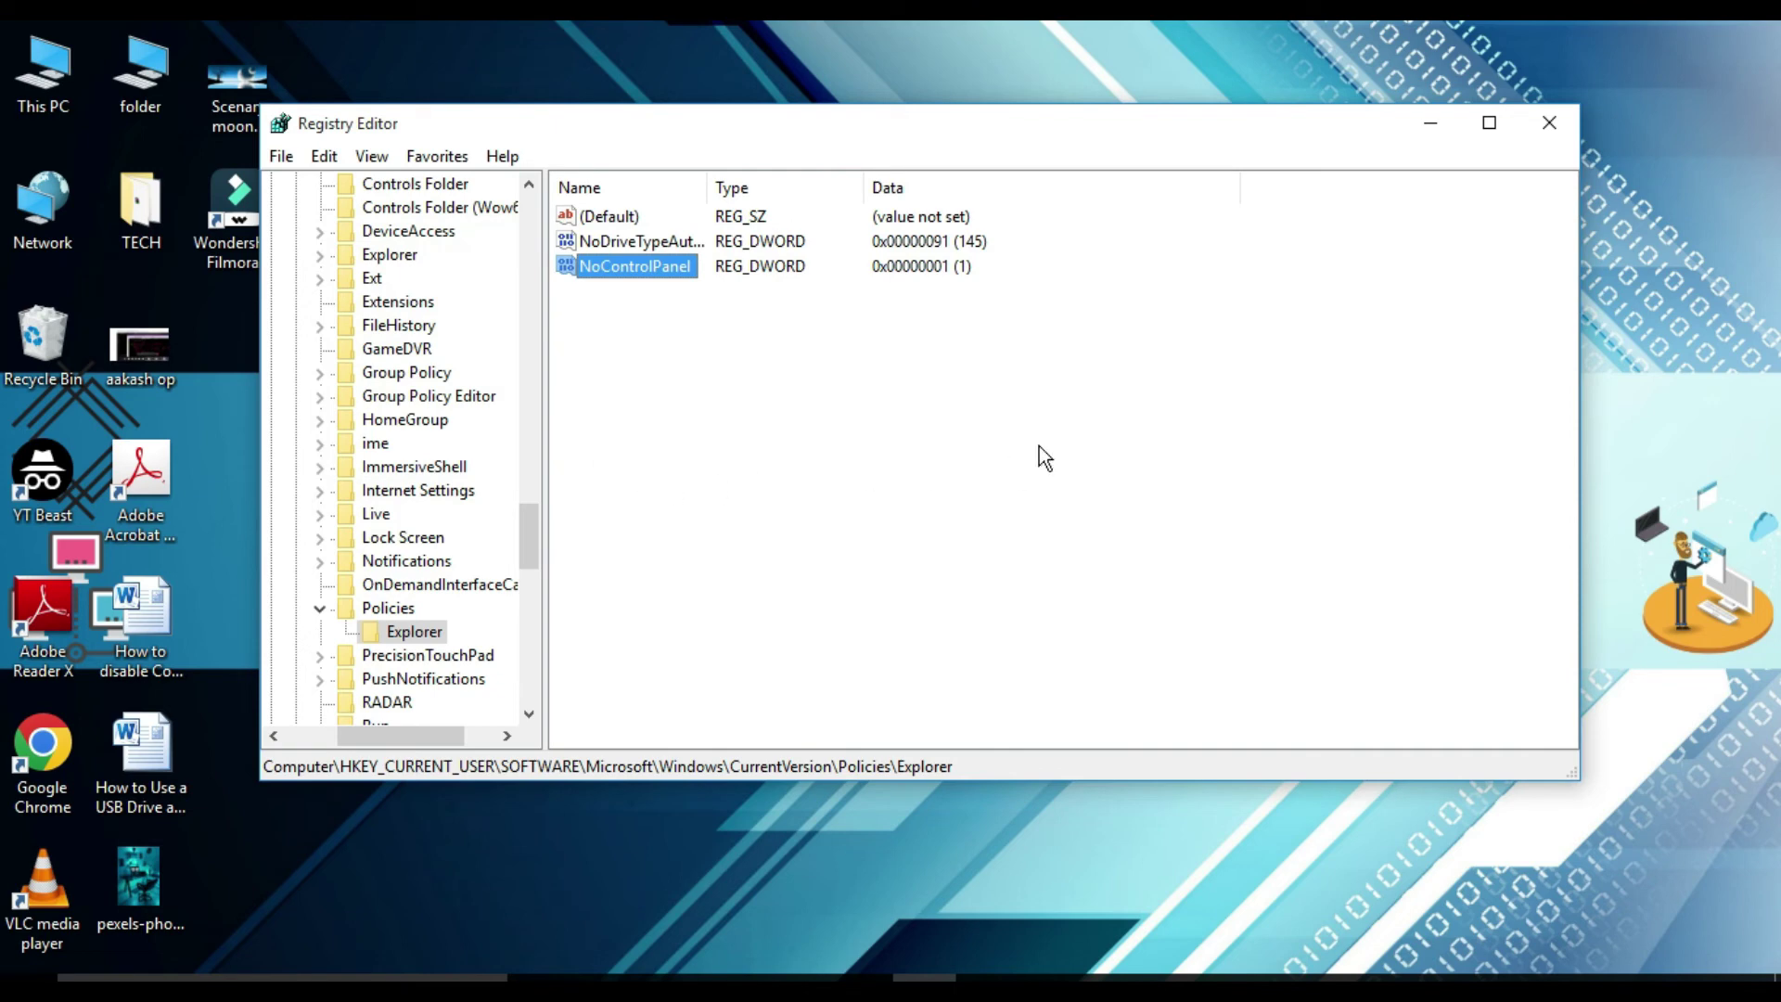
left_click(1425, 124)
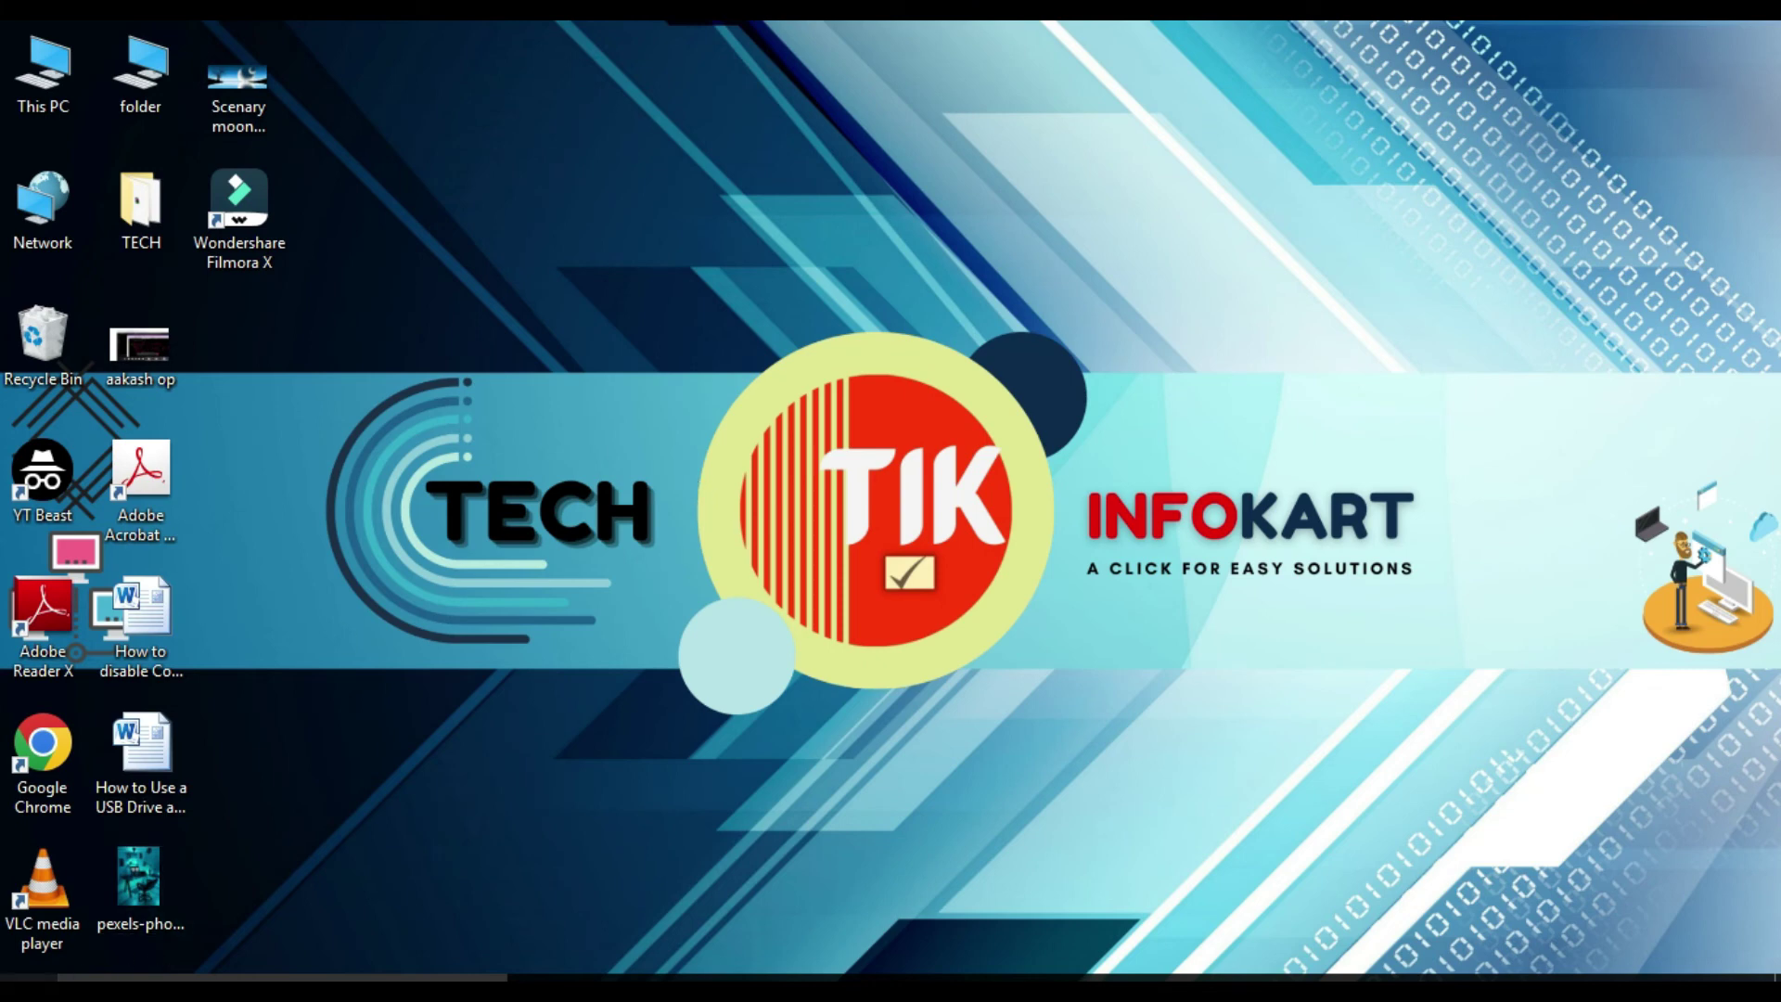
- Launch Control Panel from Start's Most used list, dismiss the resulting Restrictions error, and reopen Start
key("super")
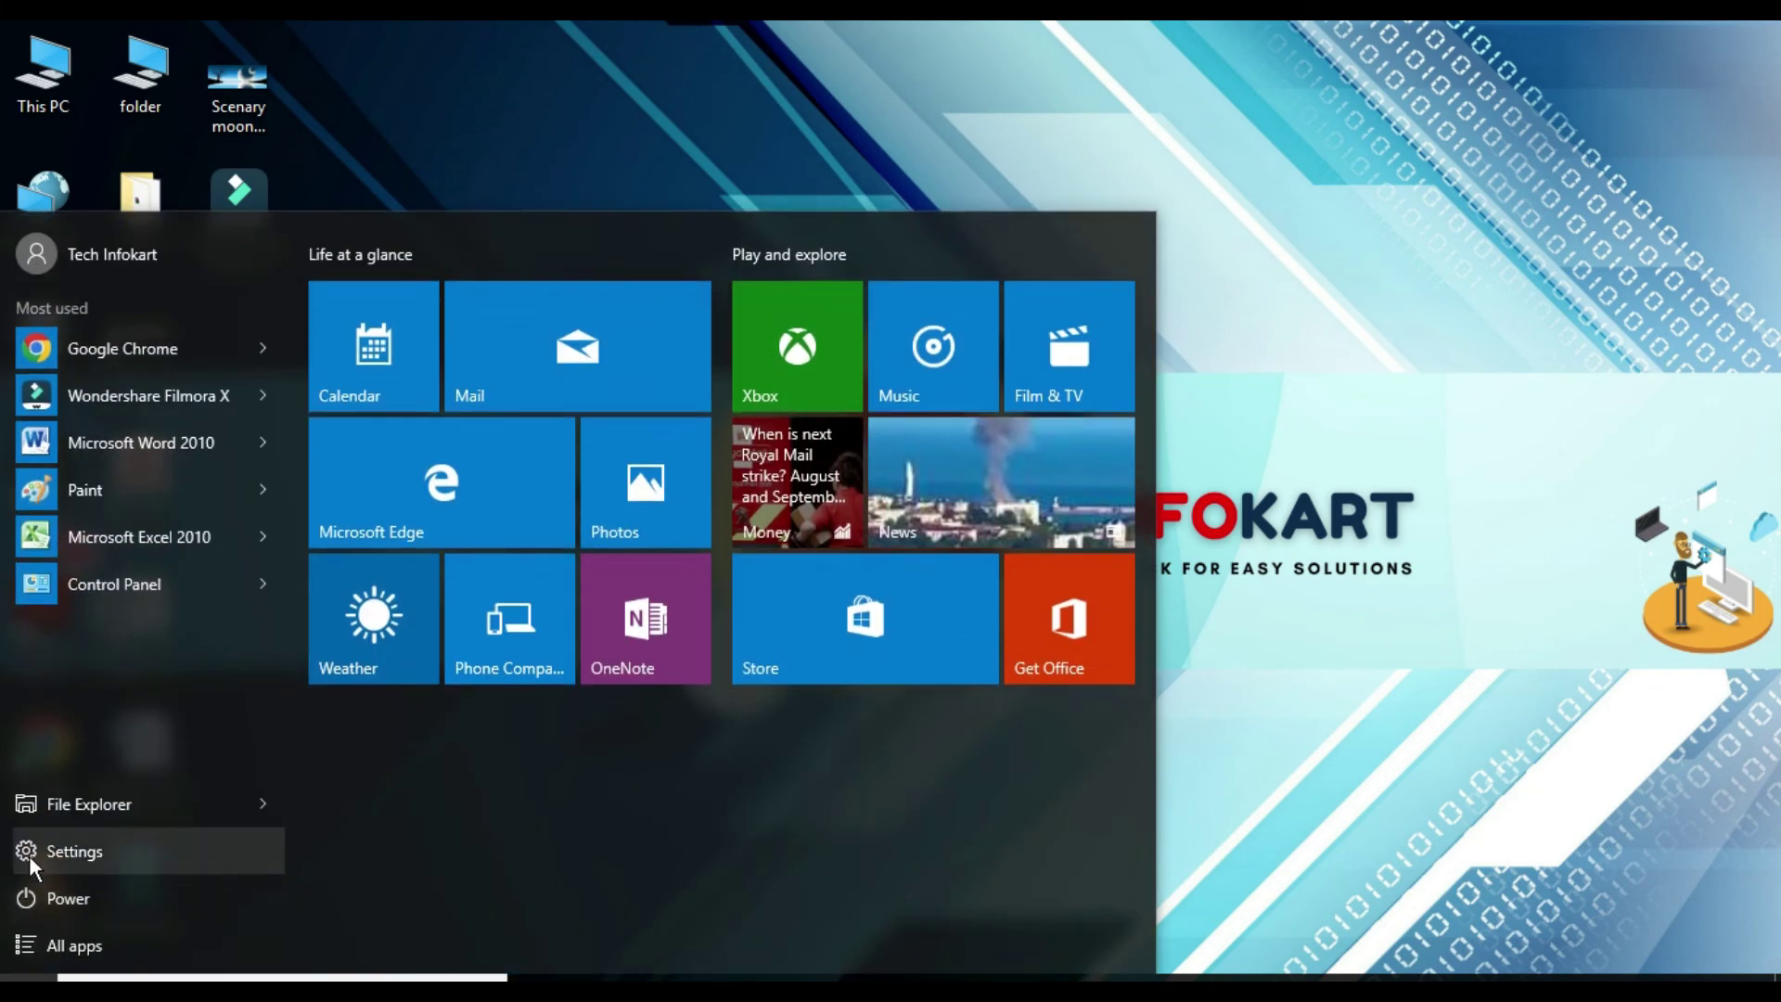
left_click(69, 581)
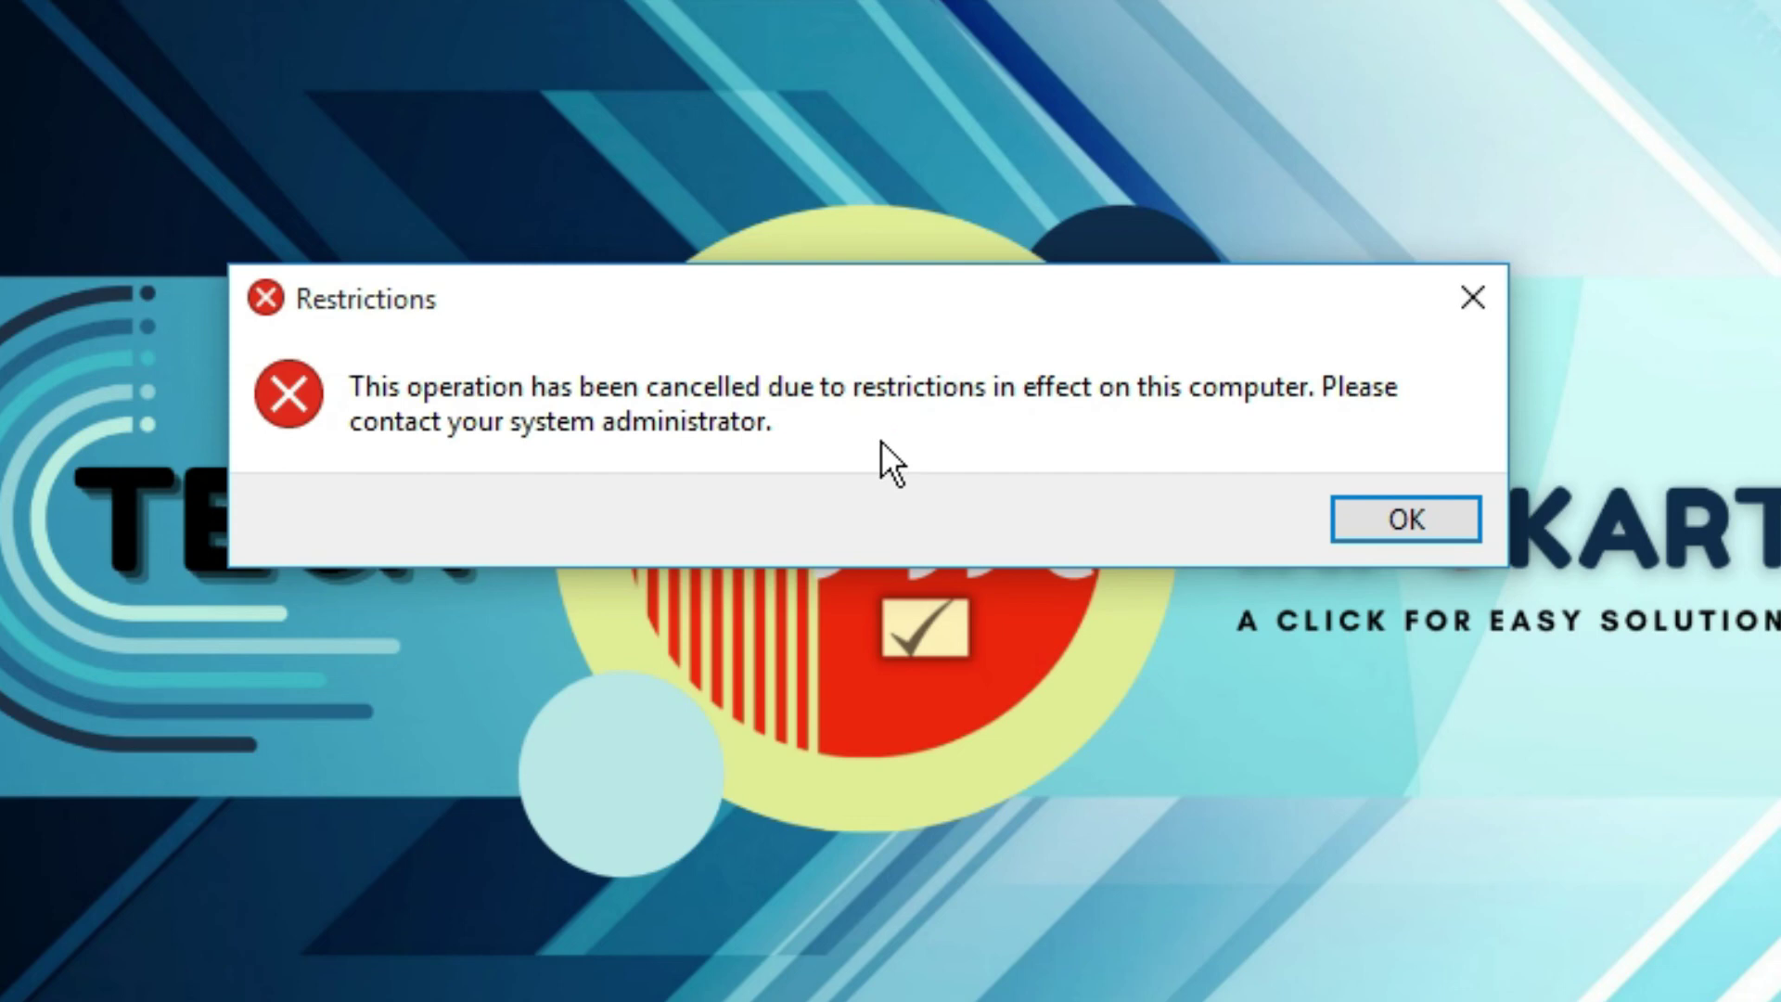
left_click(1355, 512)
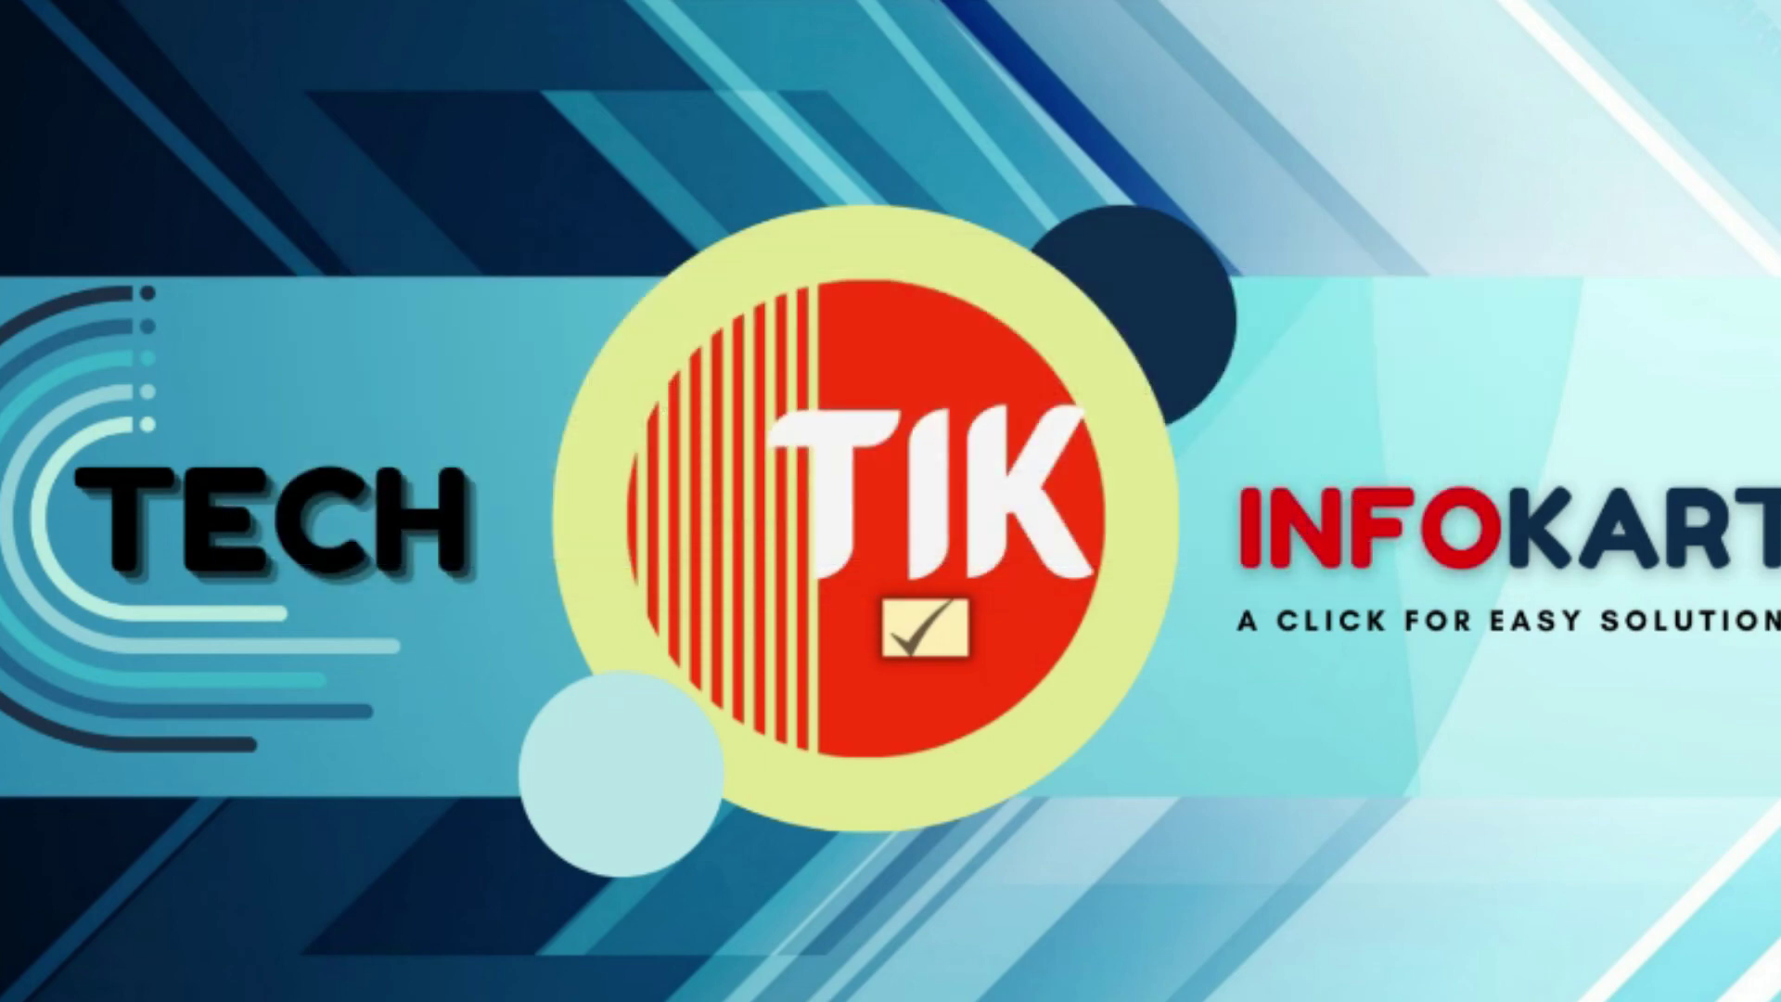
key("super")
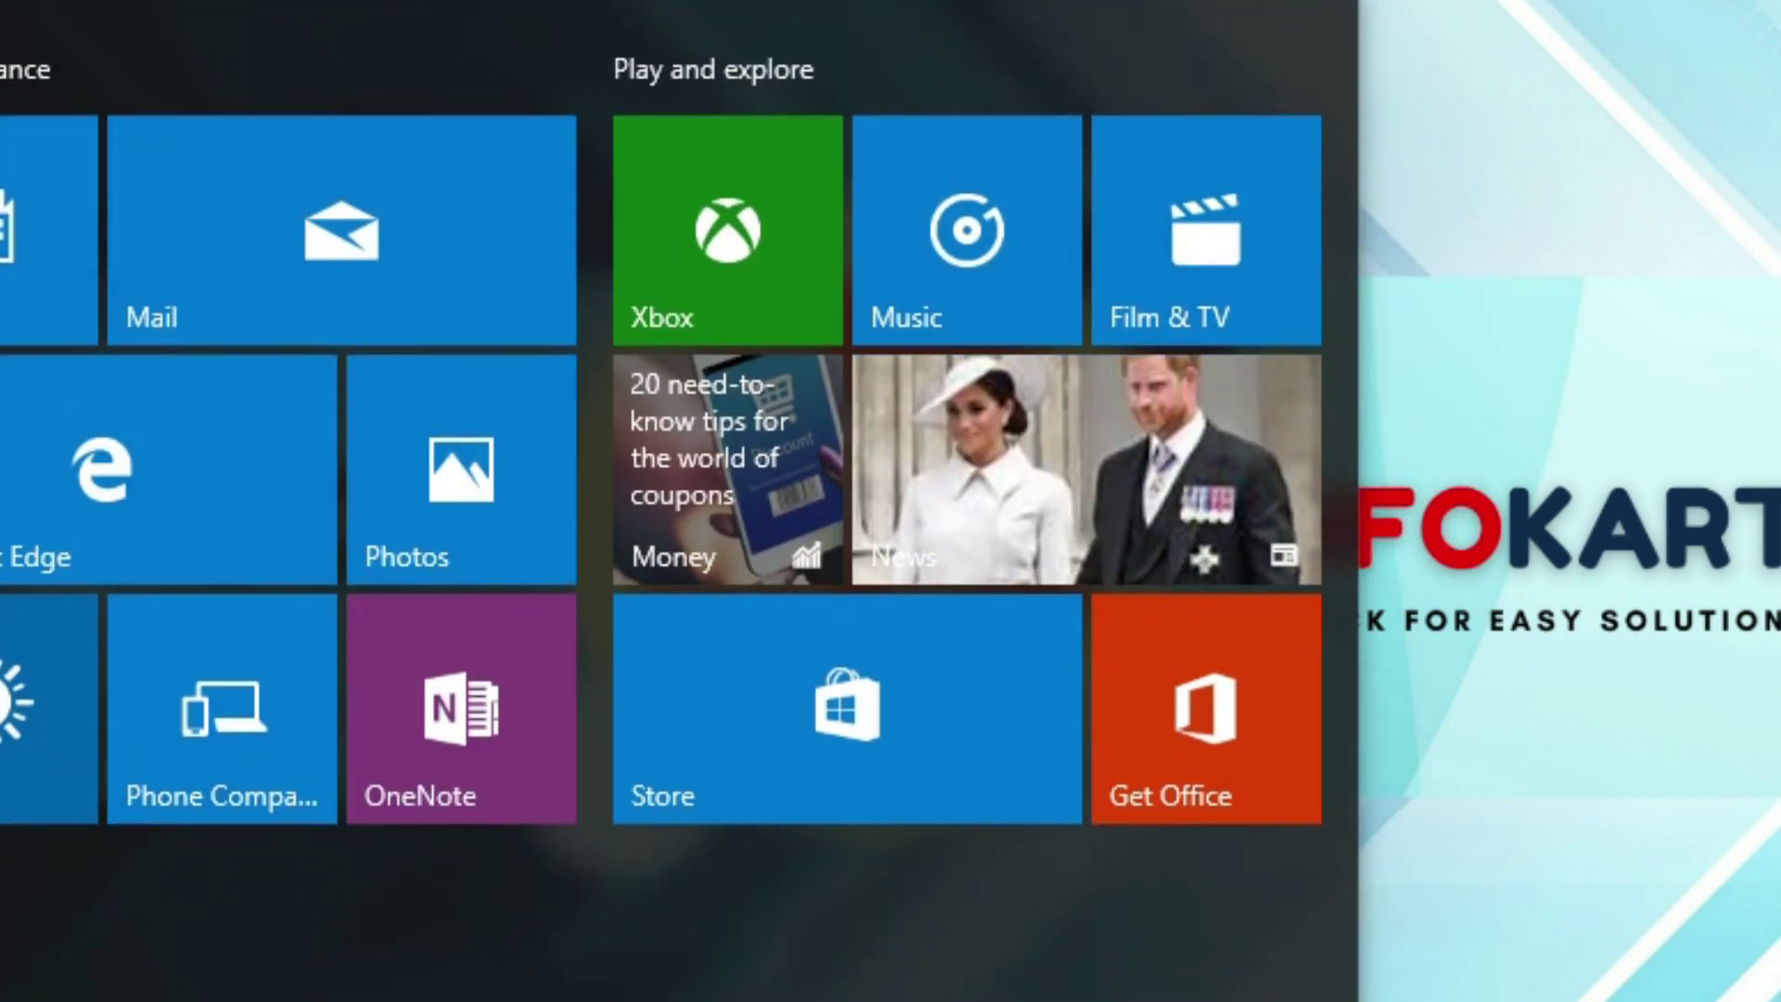